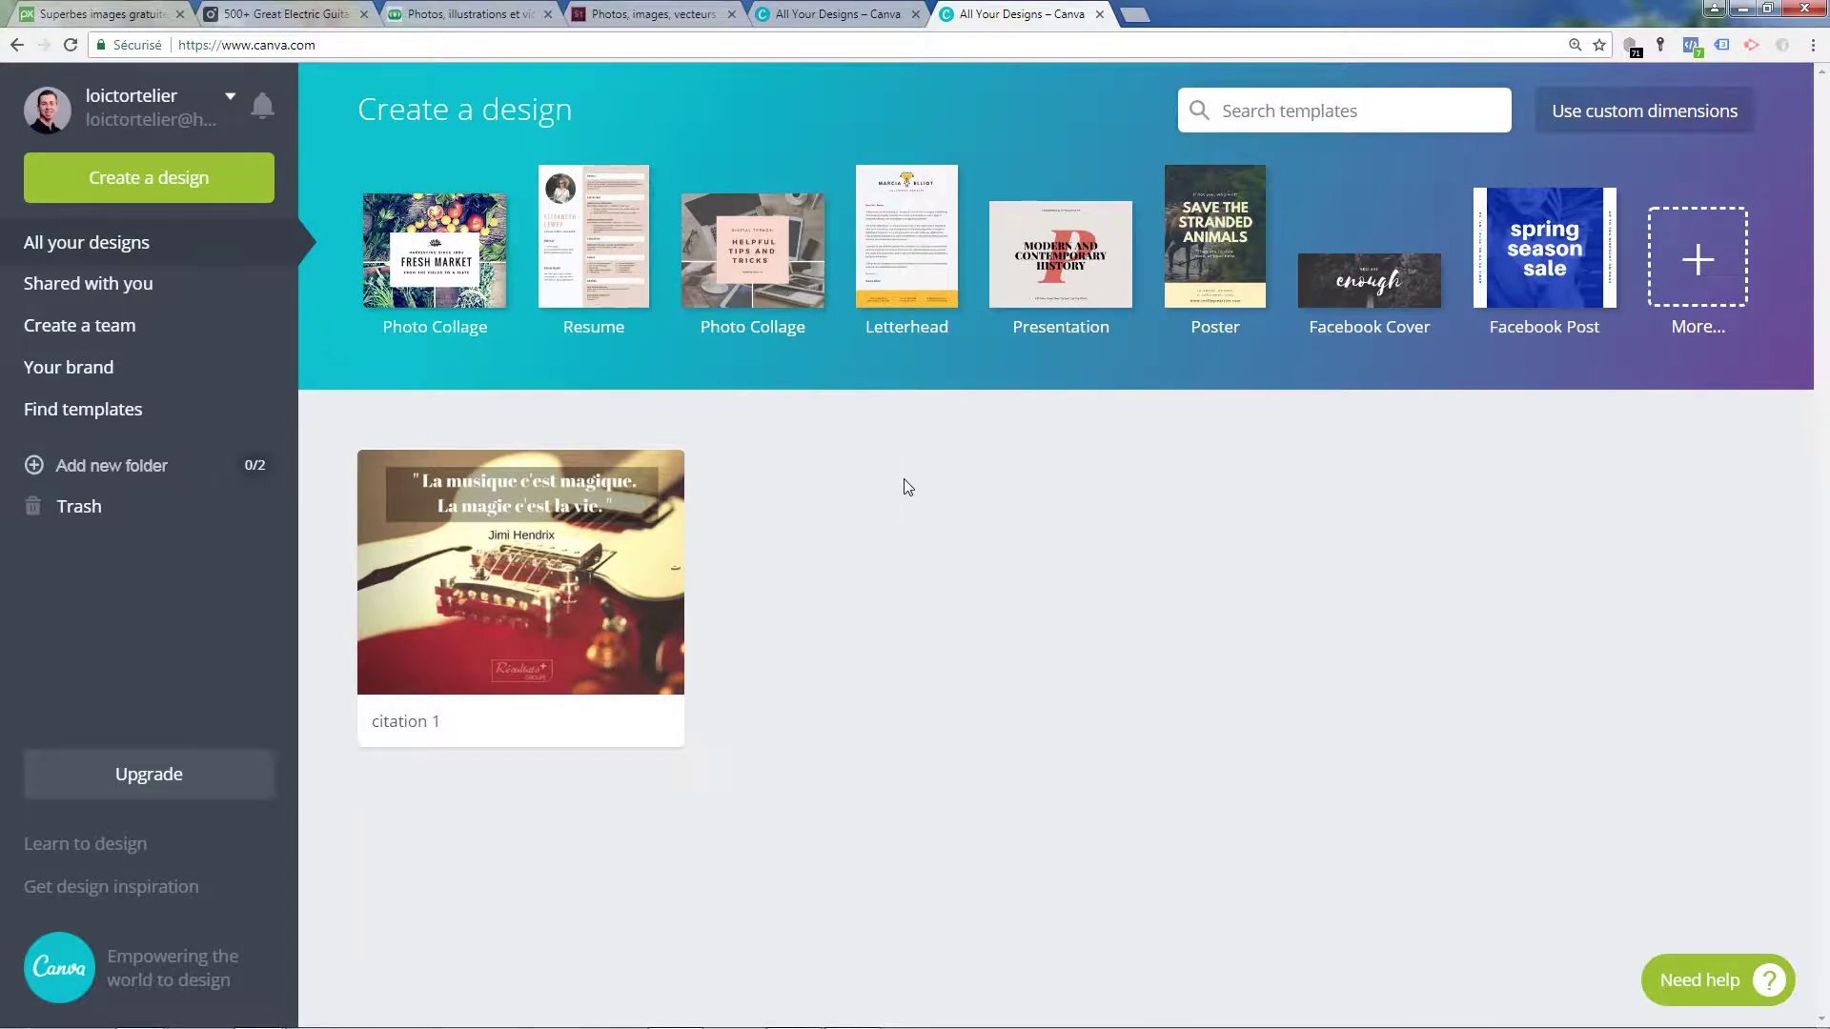
View the existing "citation 1" design as a reference and return to the overview of all designs.
mouse_move(489, 575)
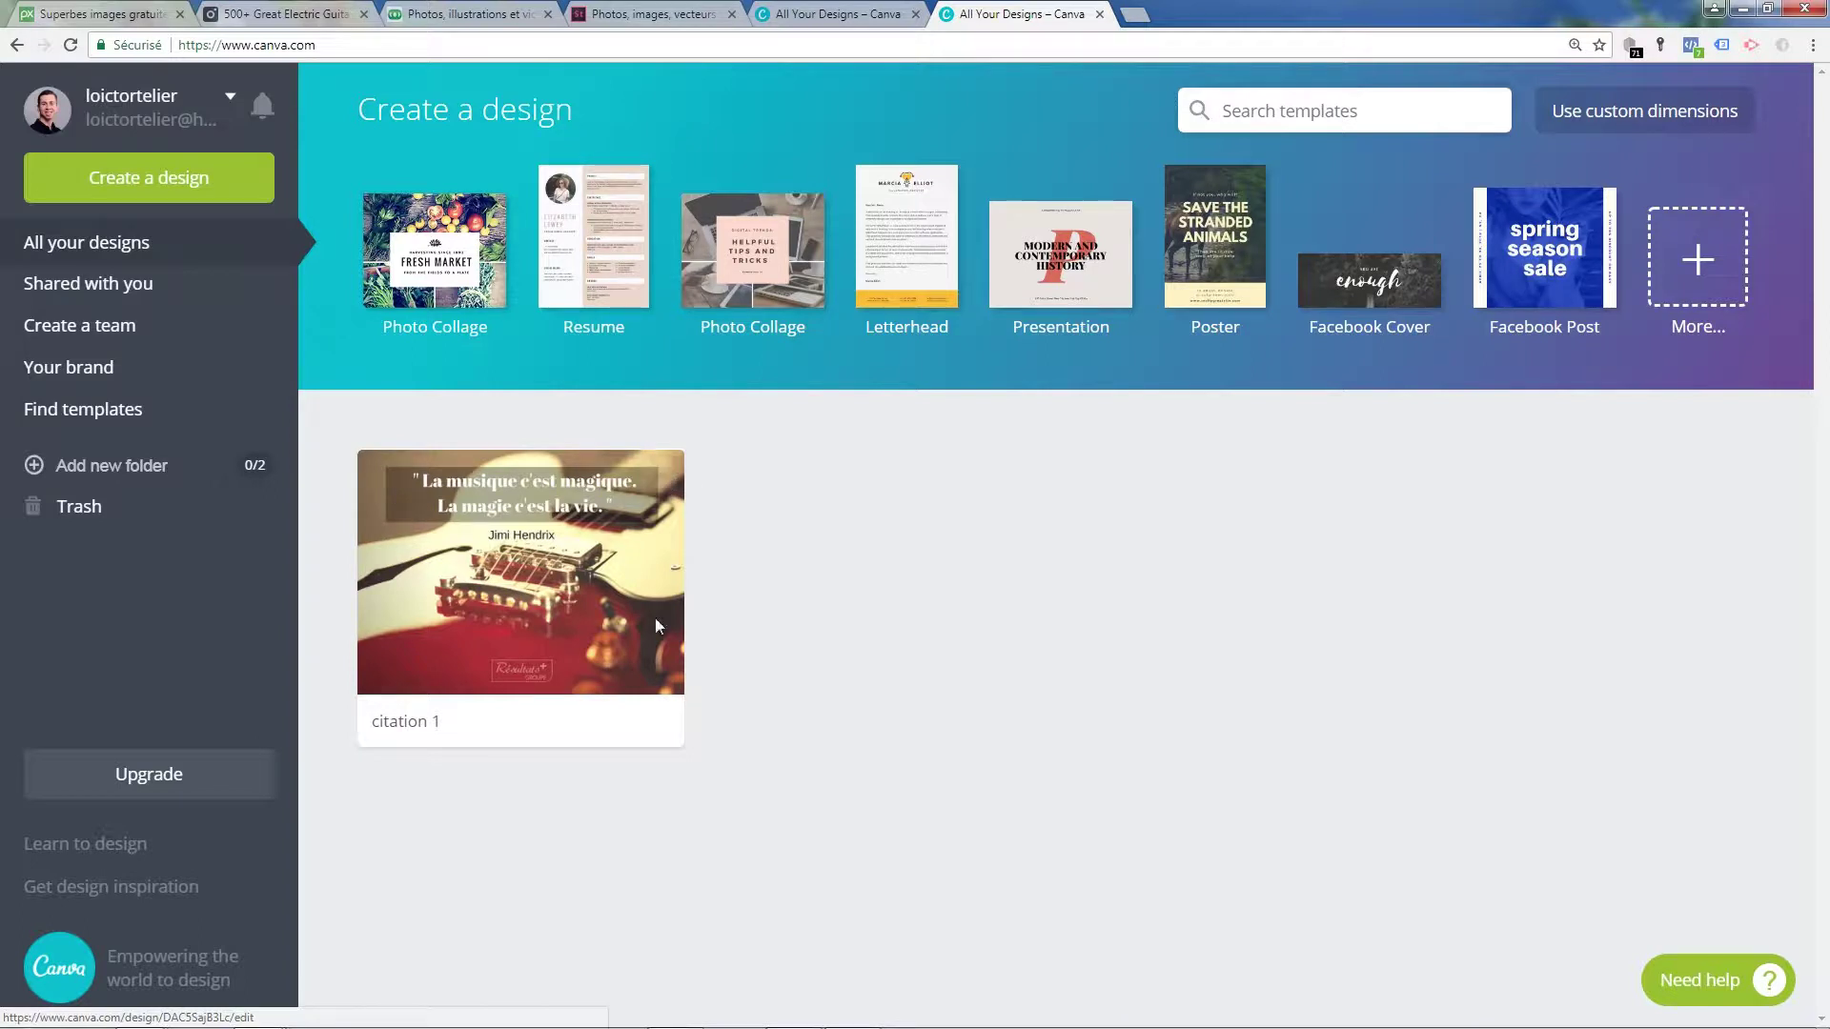
click(545, 569)
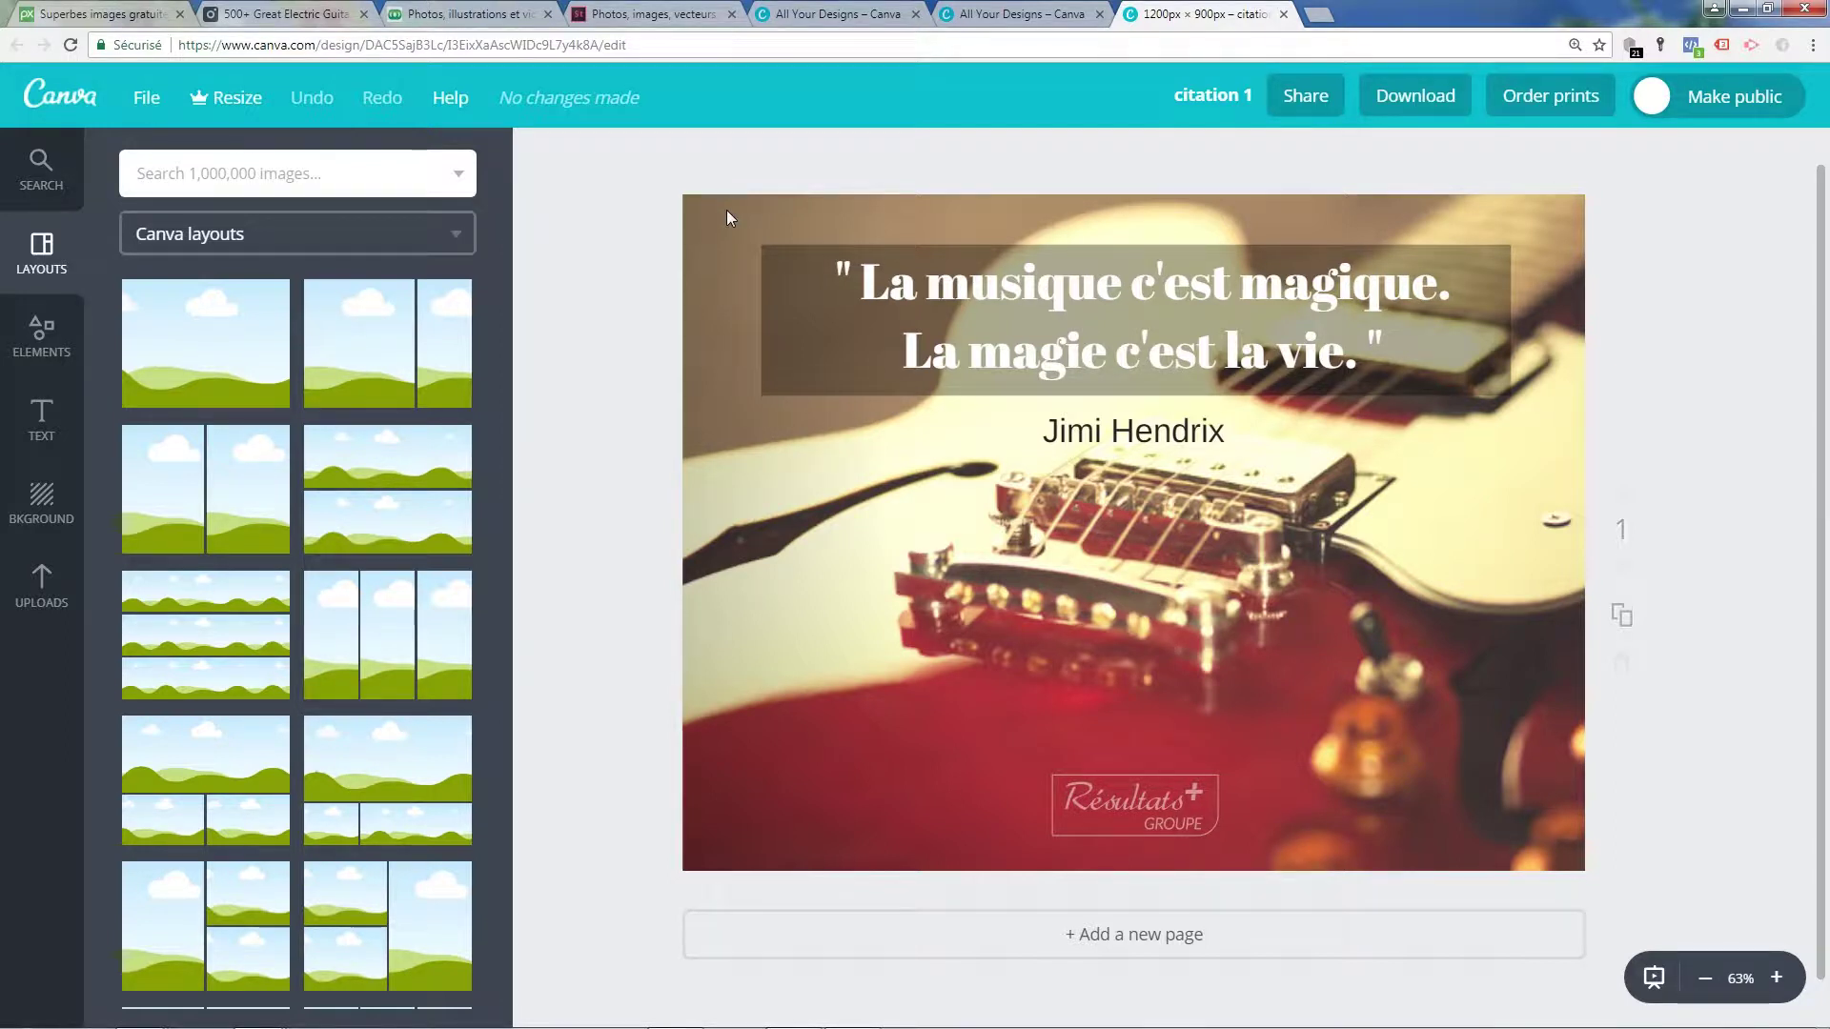
click(1018, 13)
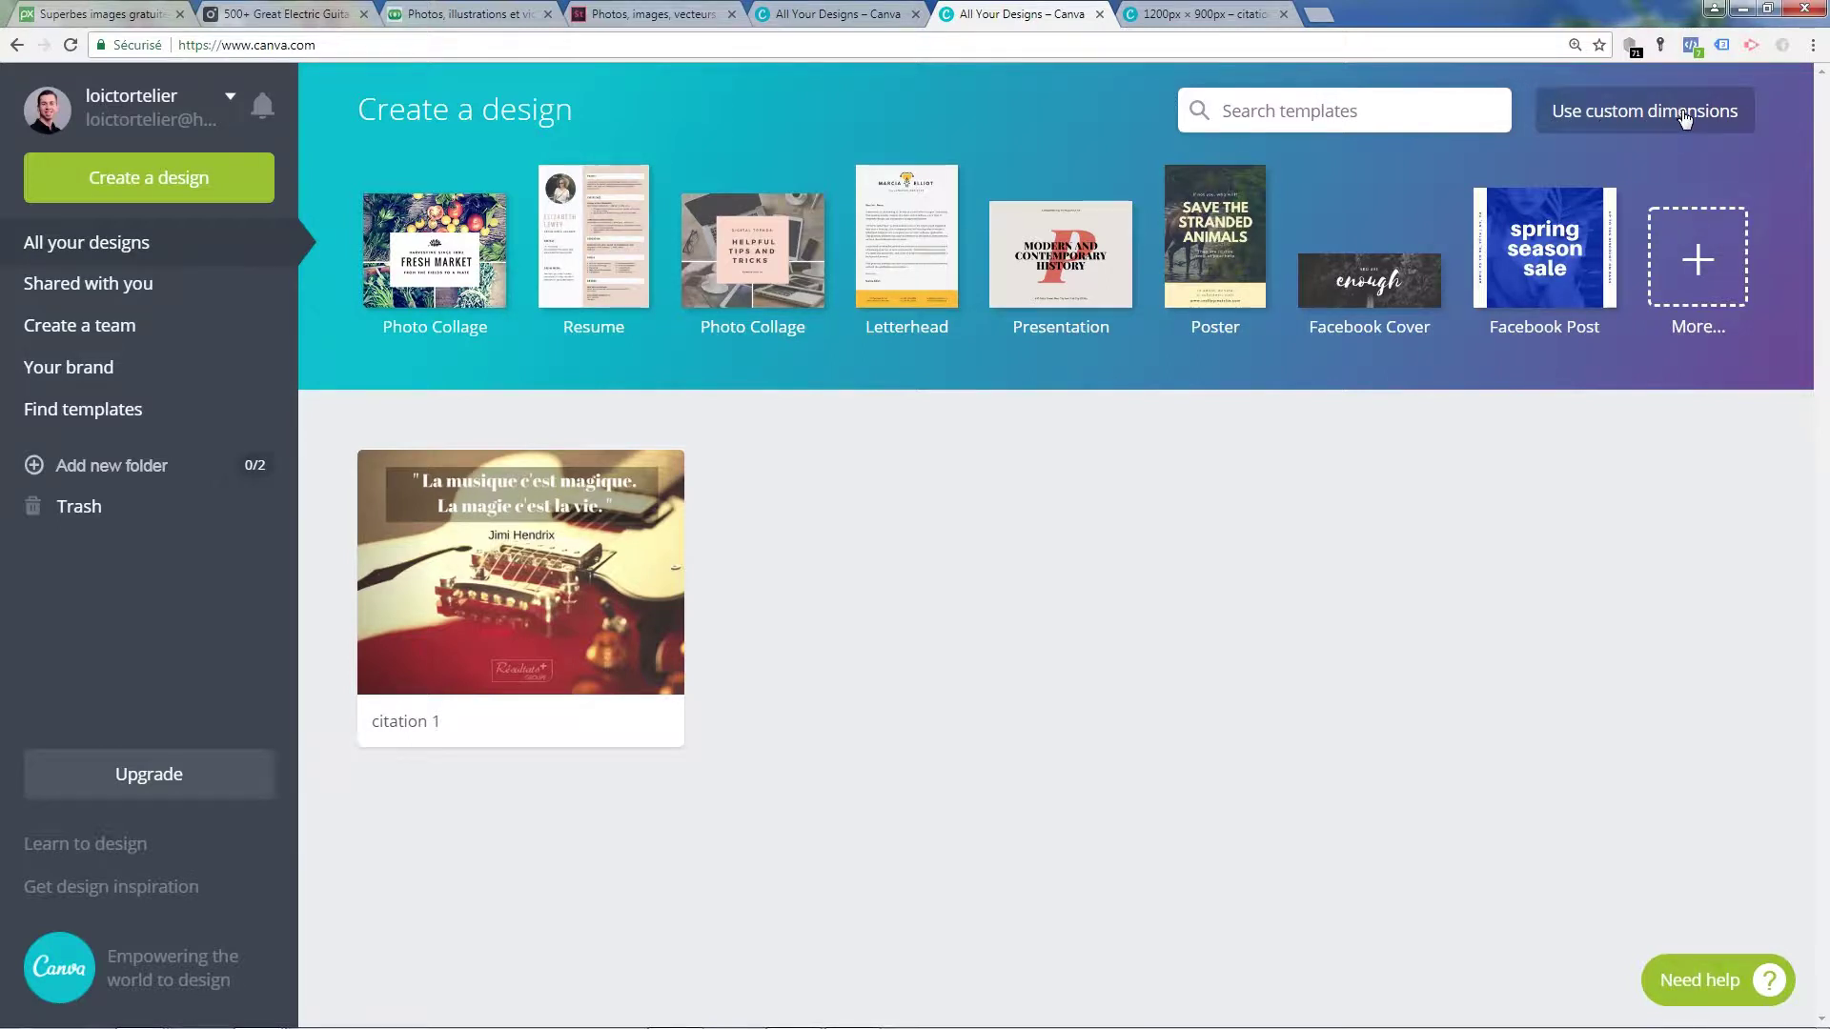
Create a new blank design with custom dimensions of 1200 × 900 px.
click(1609, 117)
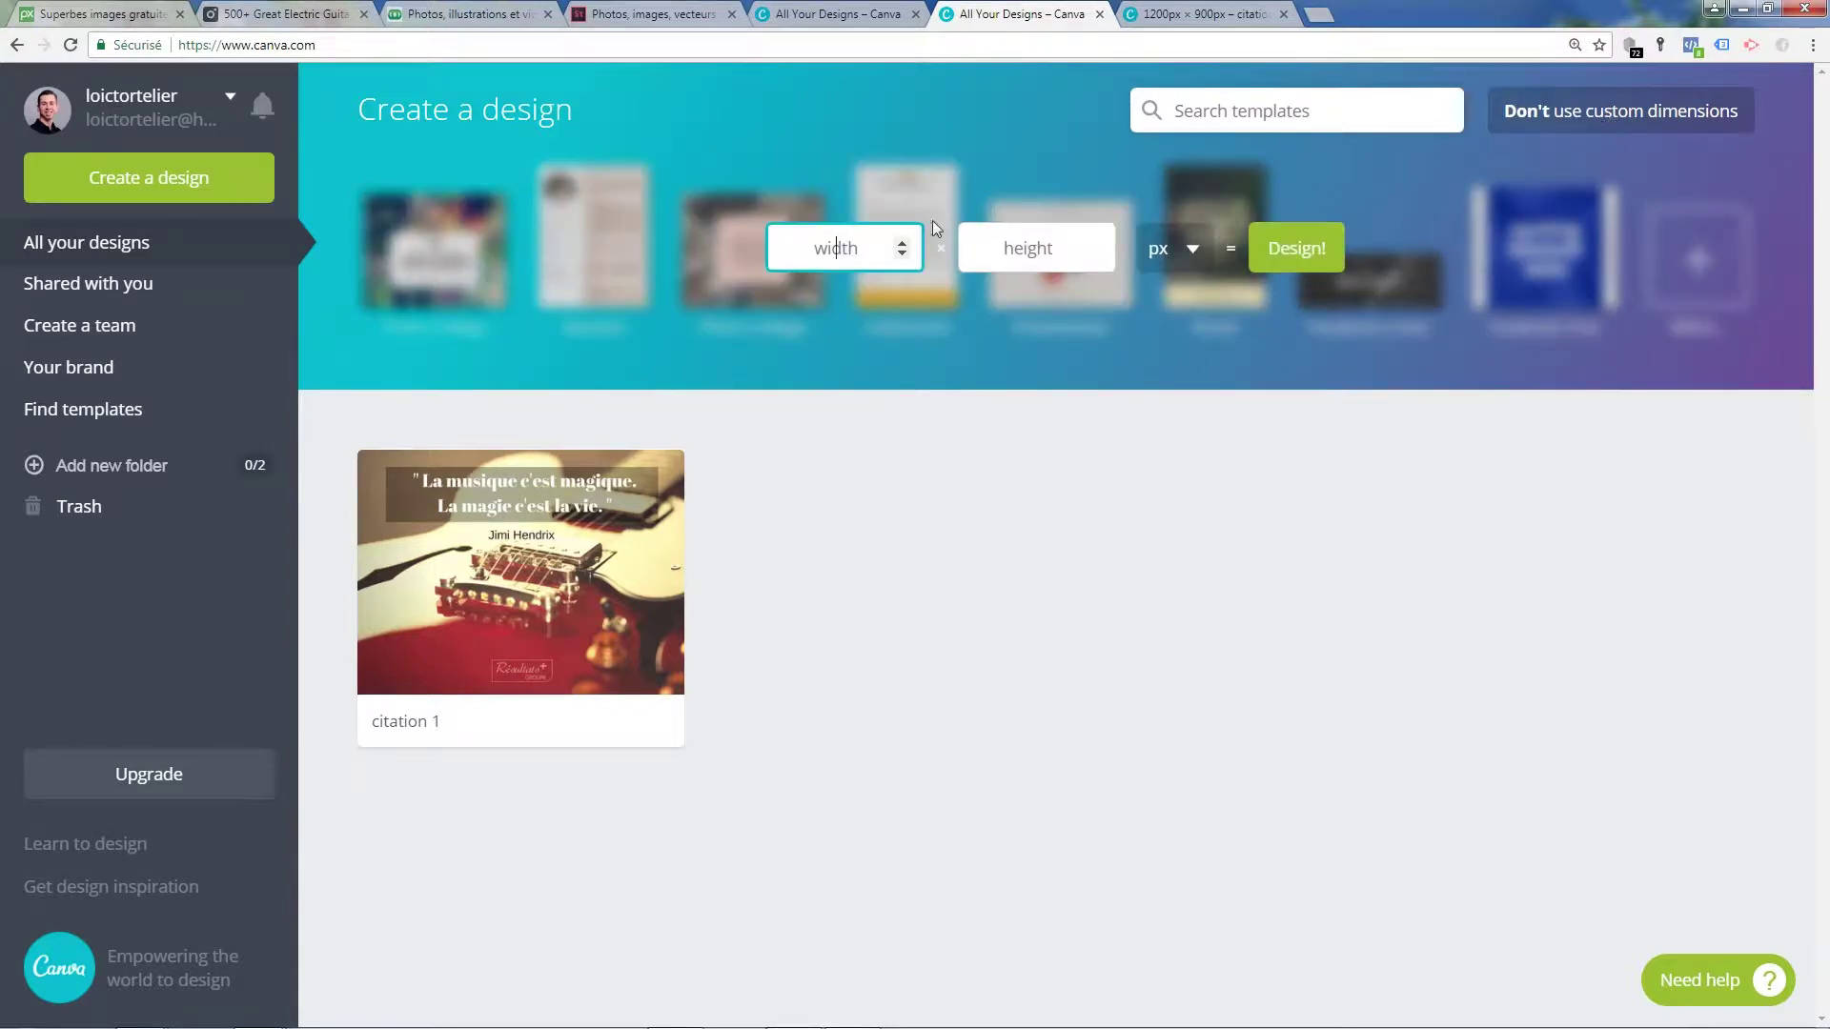
text(1200)
click(1031, 250)
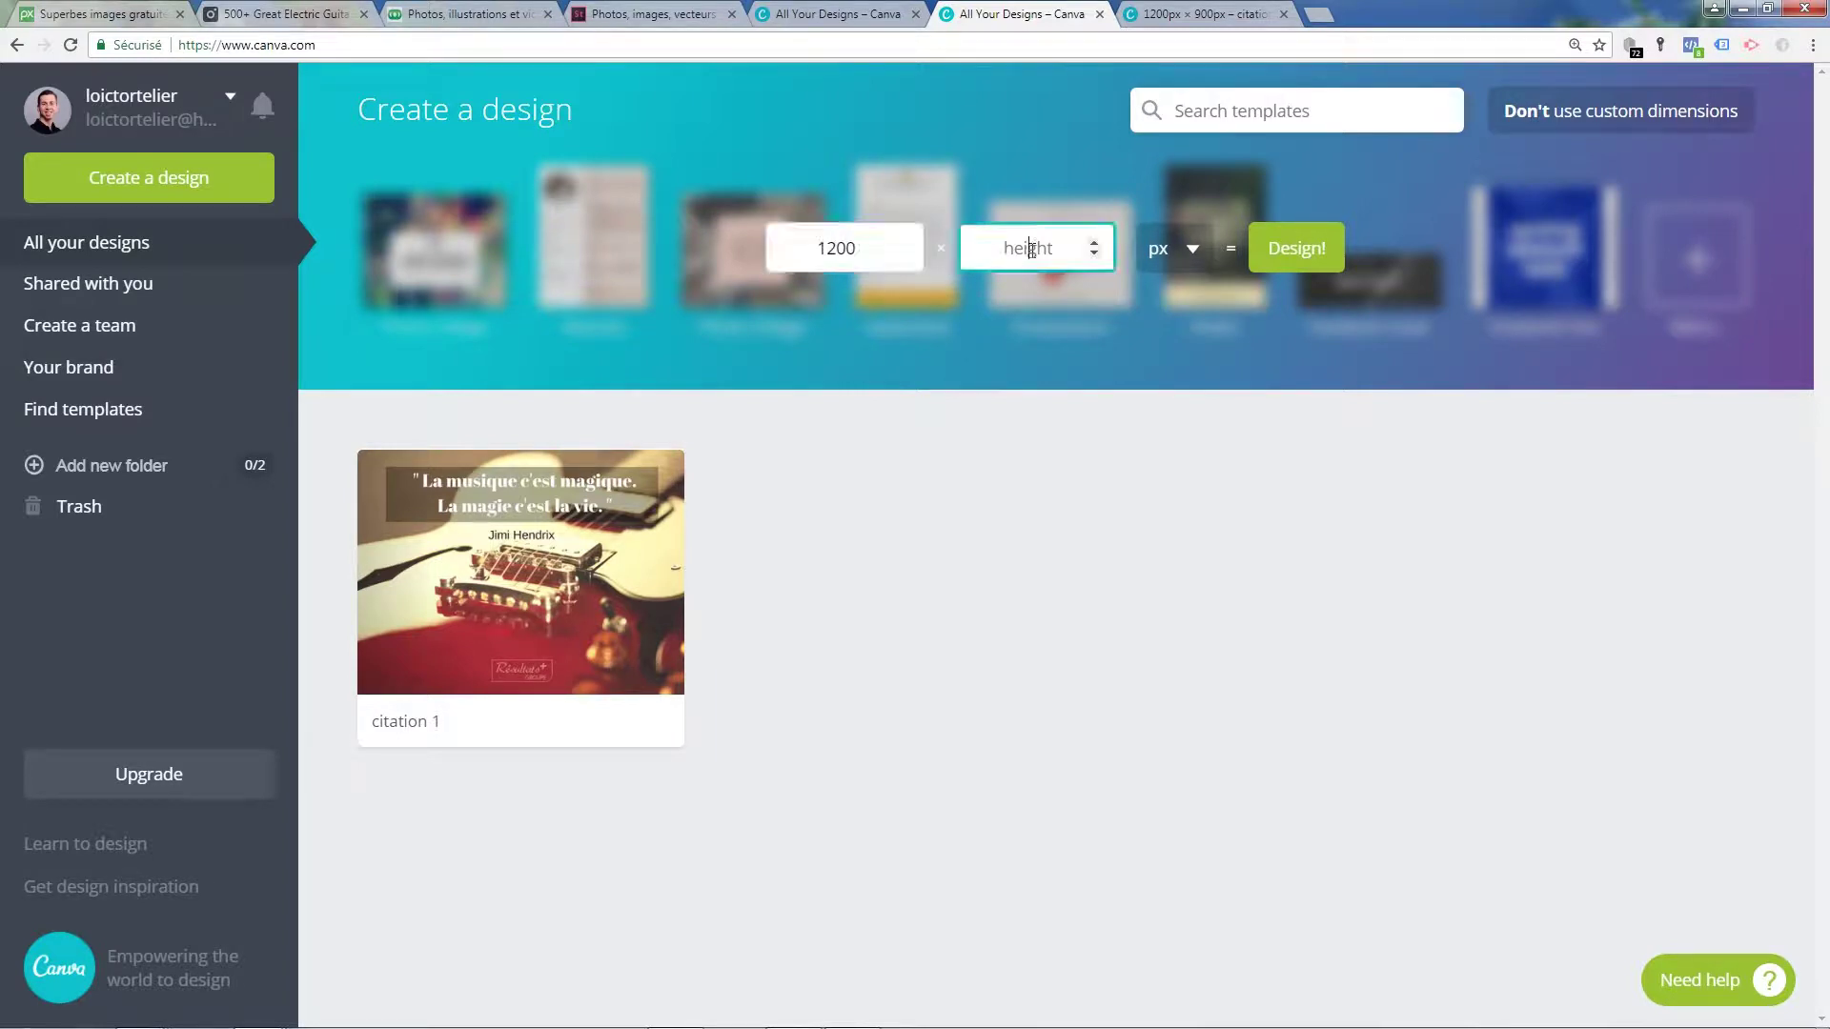
text(900)
click(1310, 251)
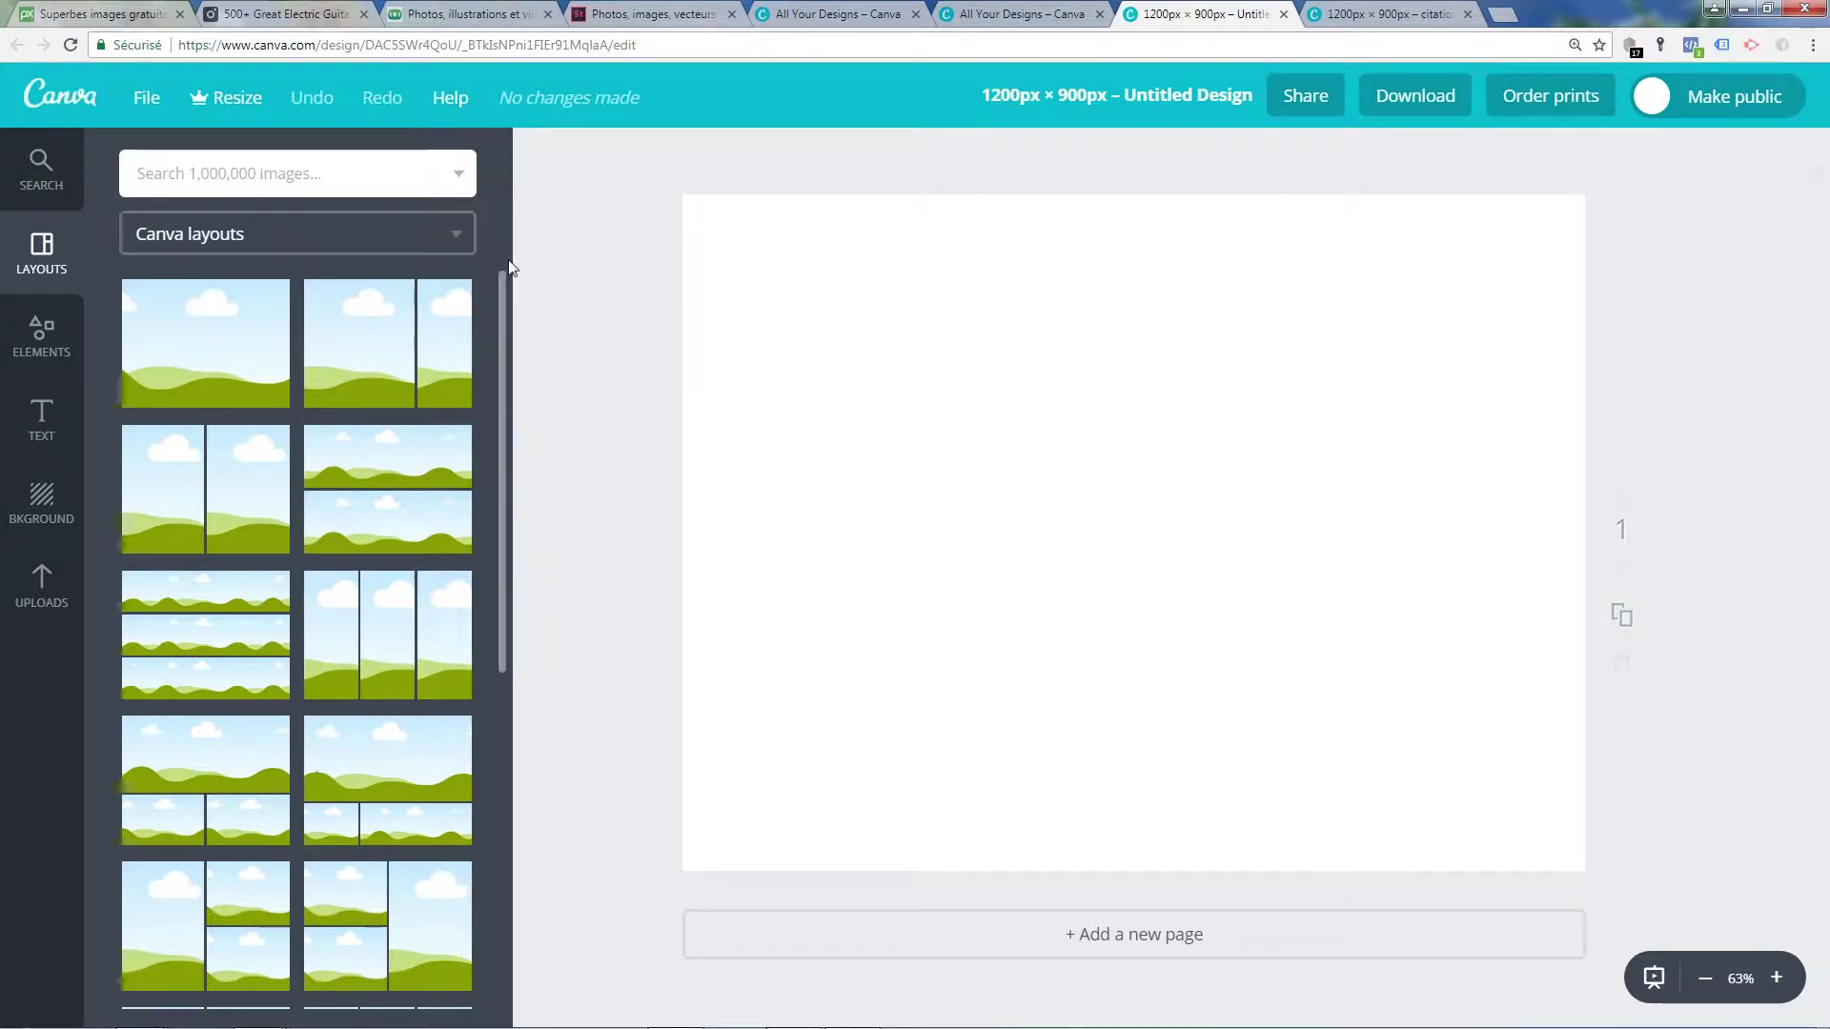
Upload the guitar photo "acoustic-close-up-electric-guitar-165971" to the image library.
click(42, 591)
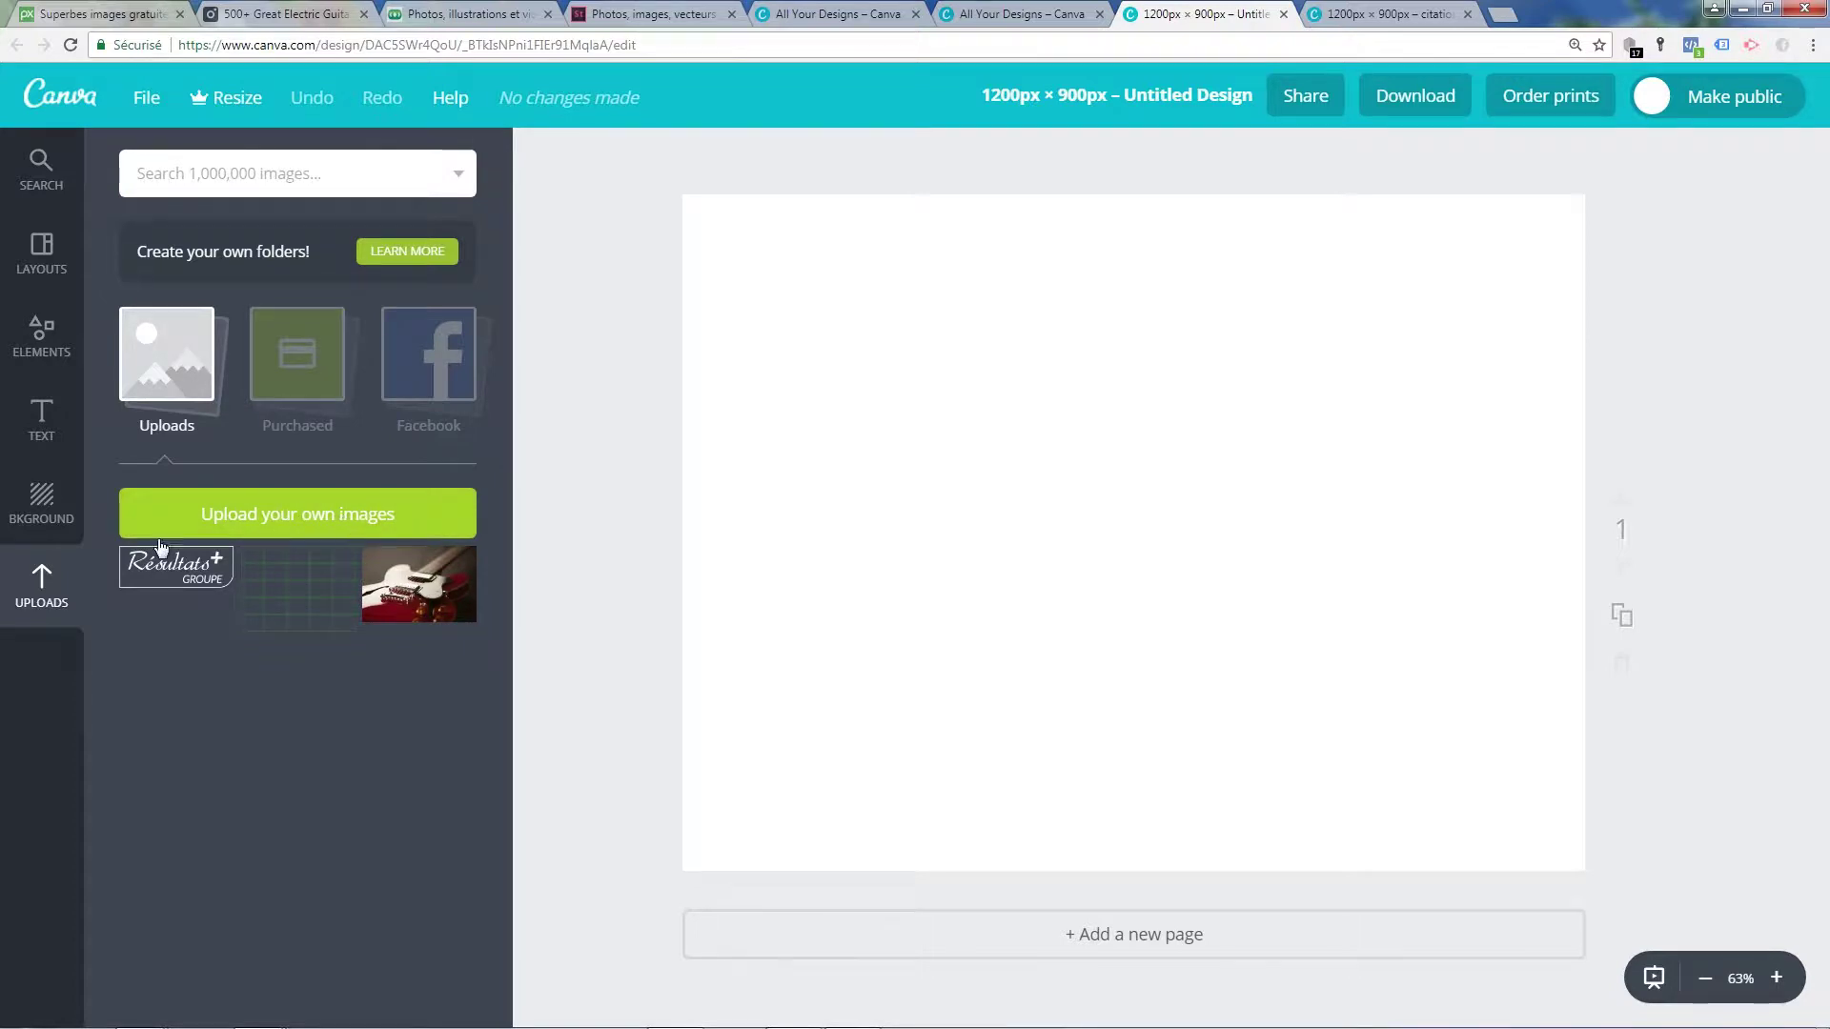
click(318, 519)
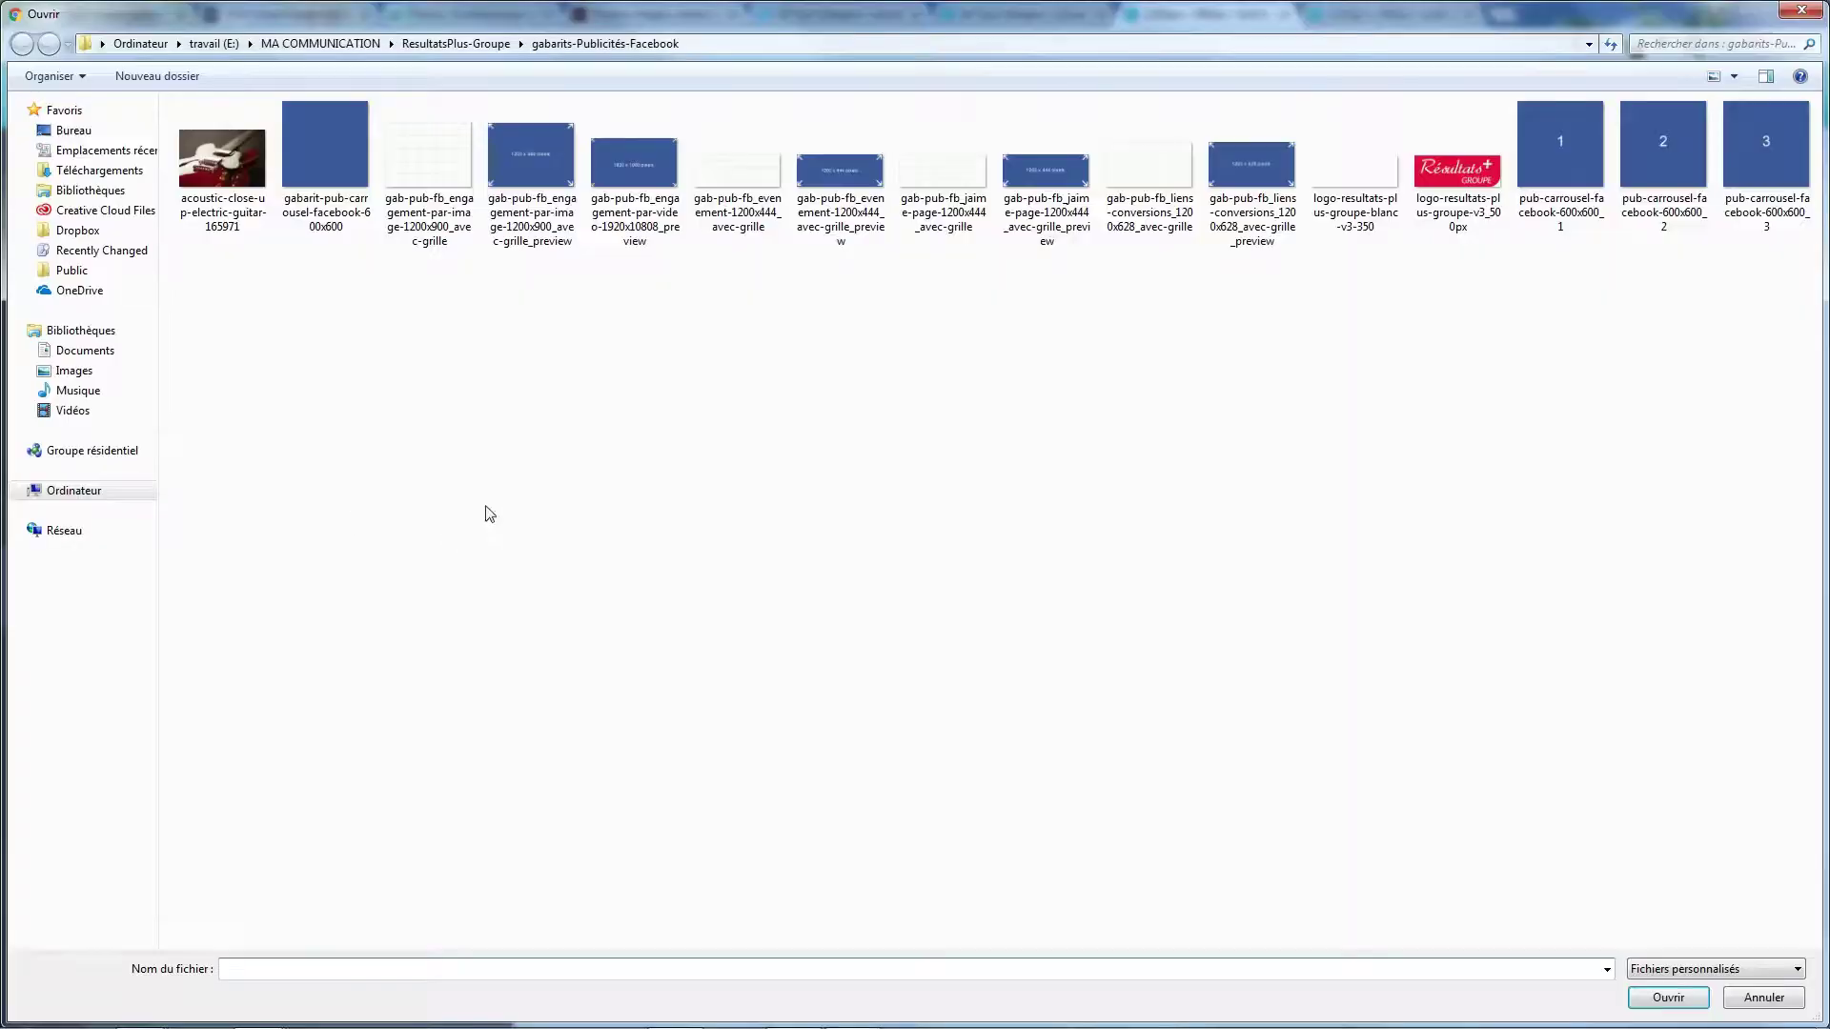
click(238, 173)
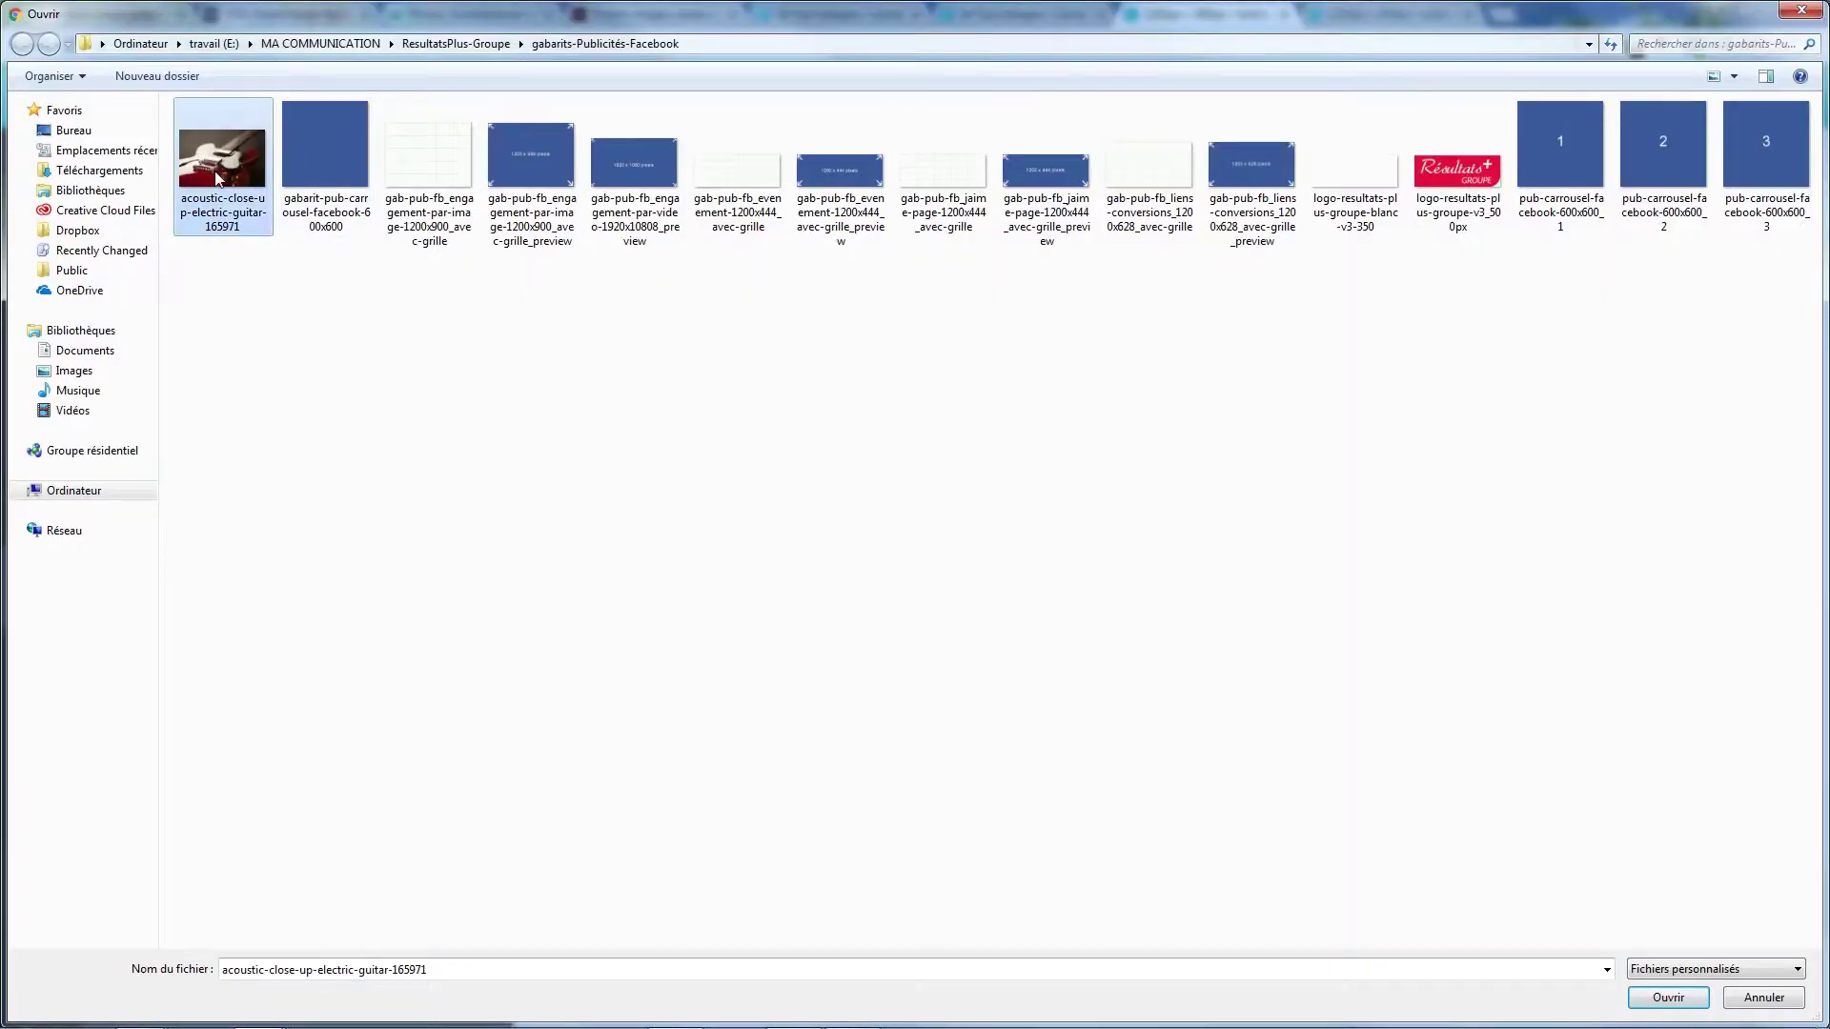
click(1668, 998)
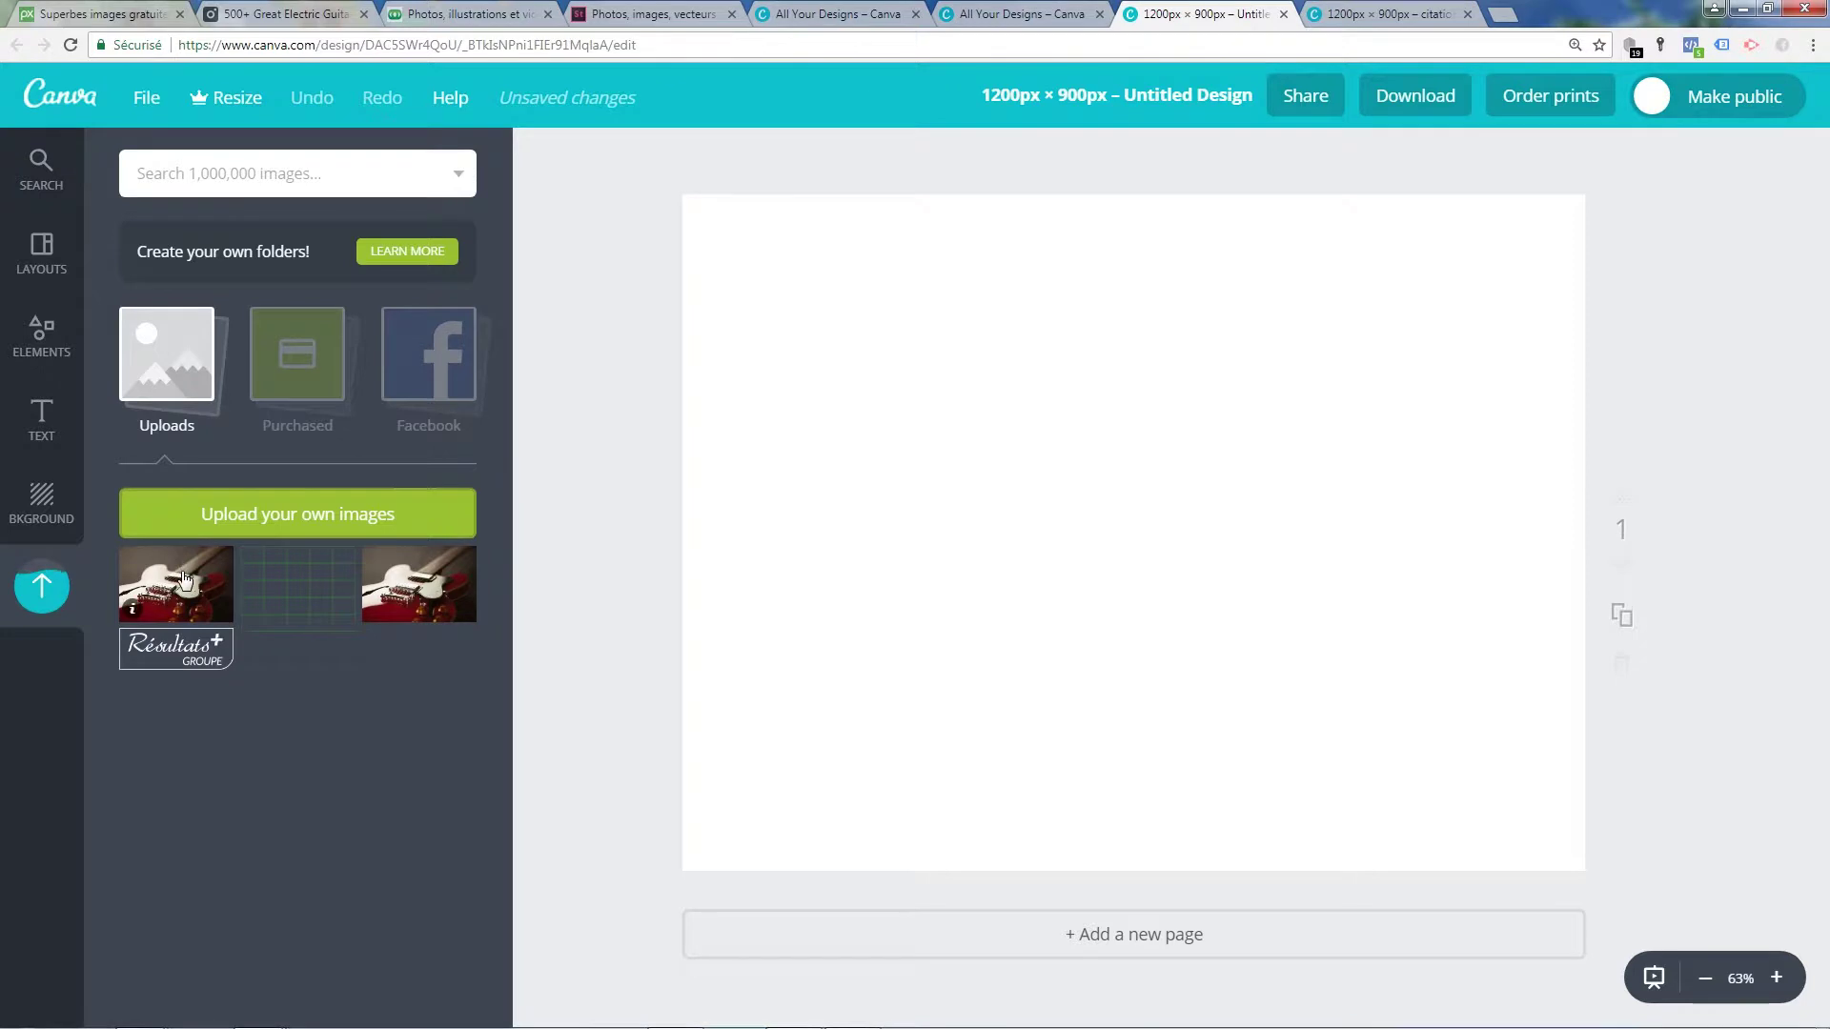
Place the uploaded guitar photo on the page and enlarge it beyond the edges so it covers the whole page.
click(178, 585)
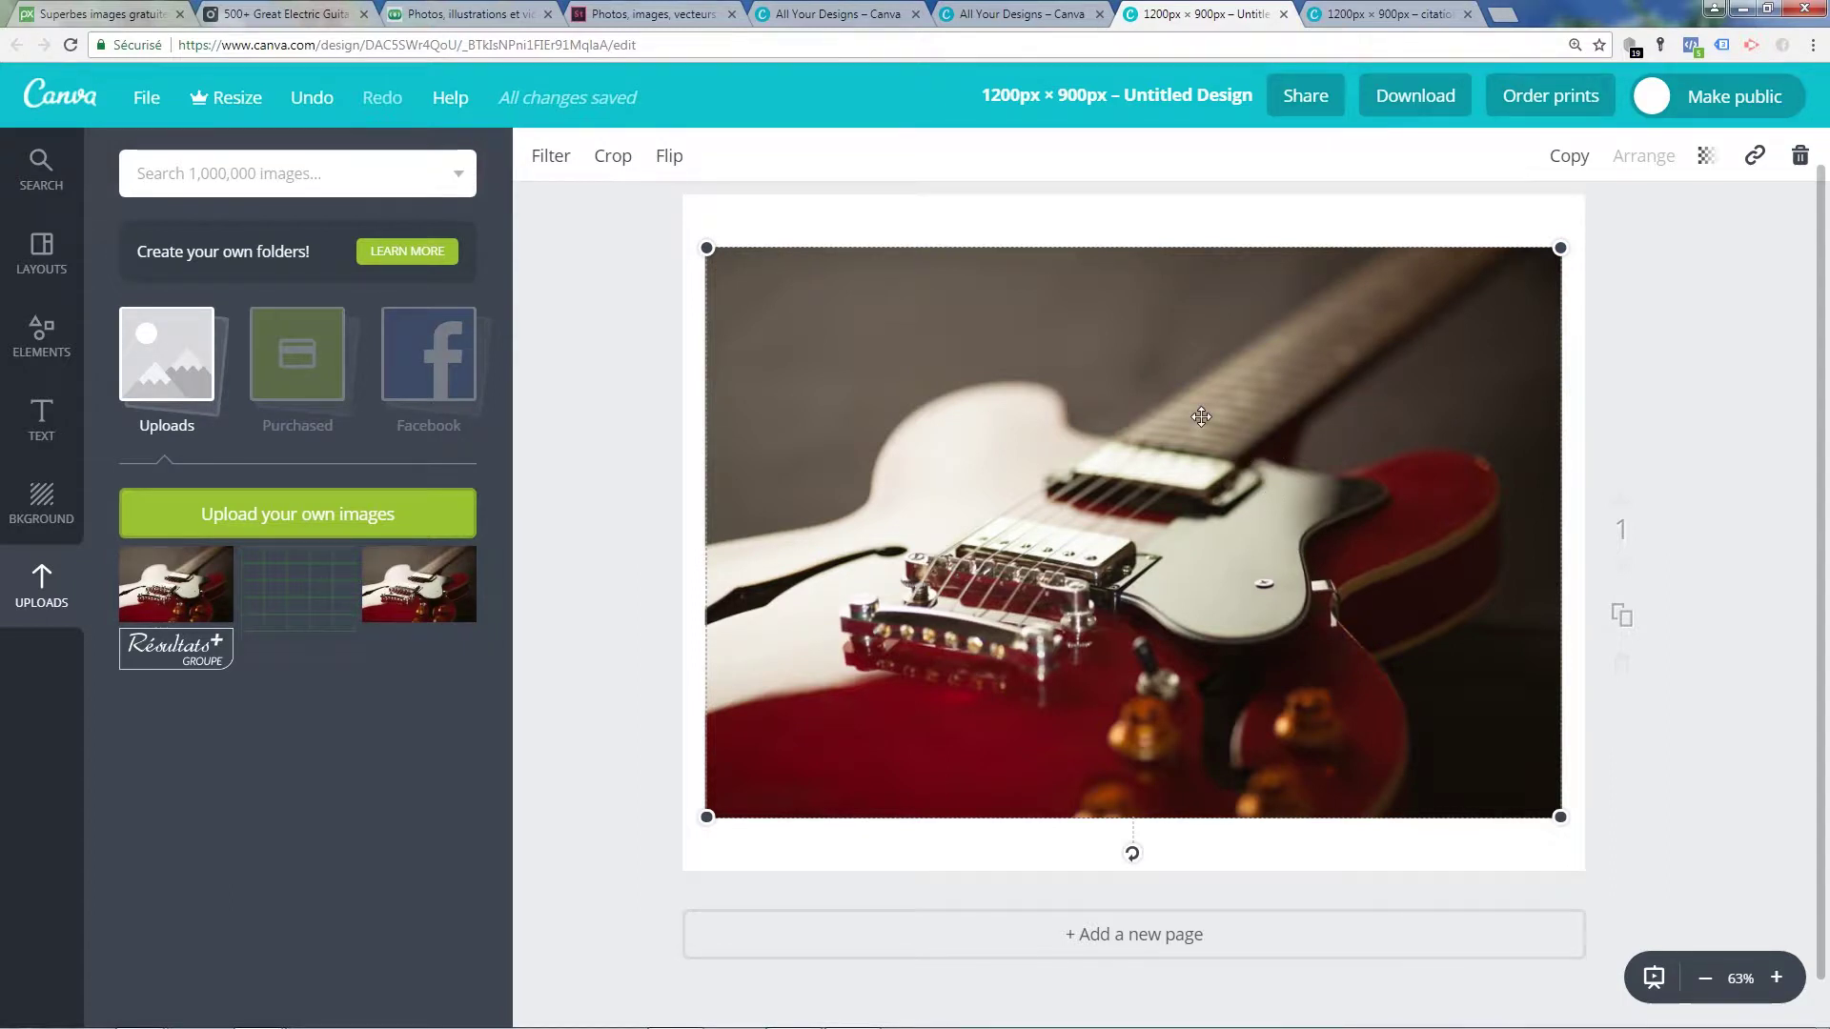
drag(1560, 248, 1607, 218)
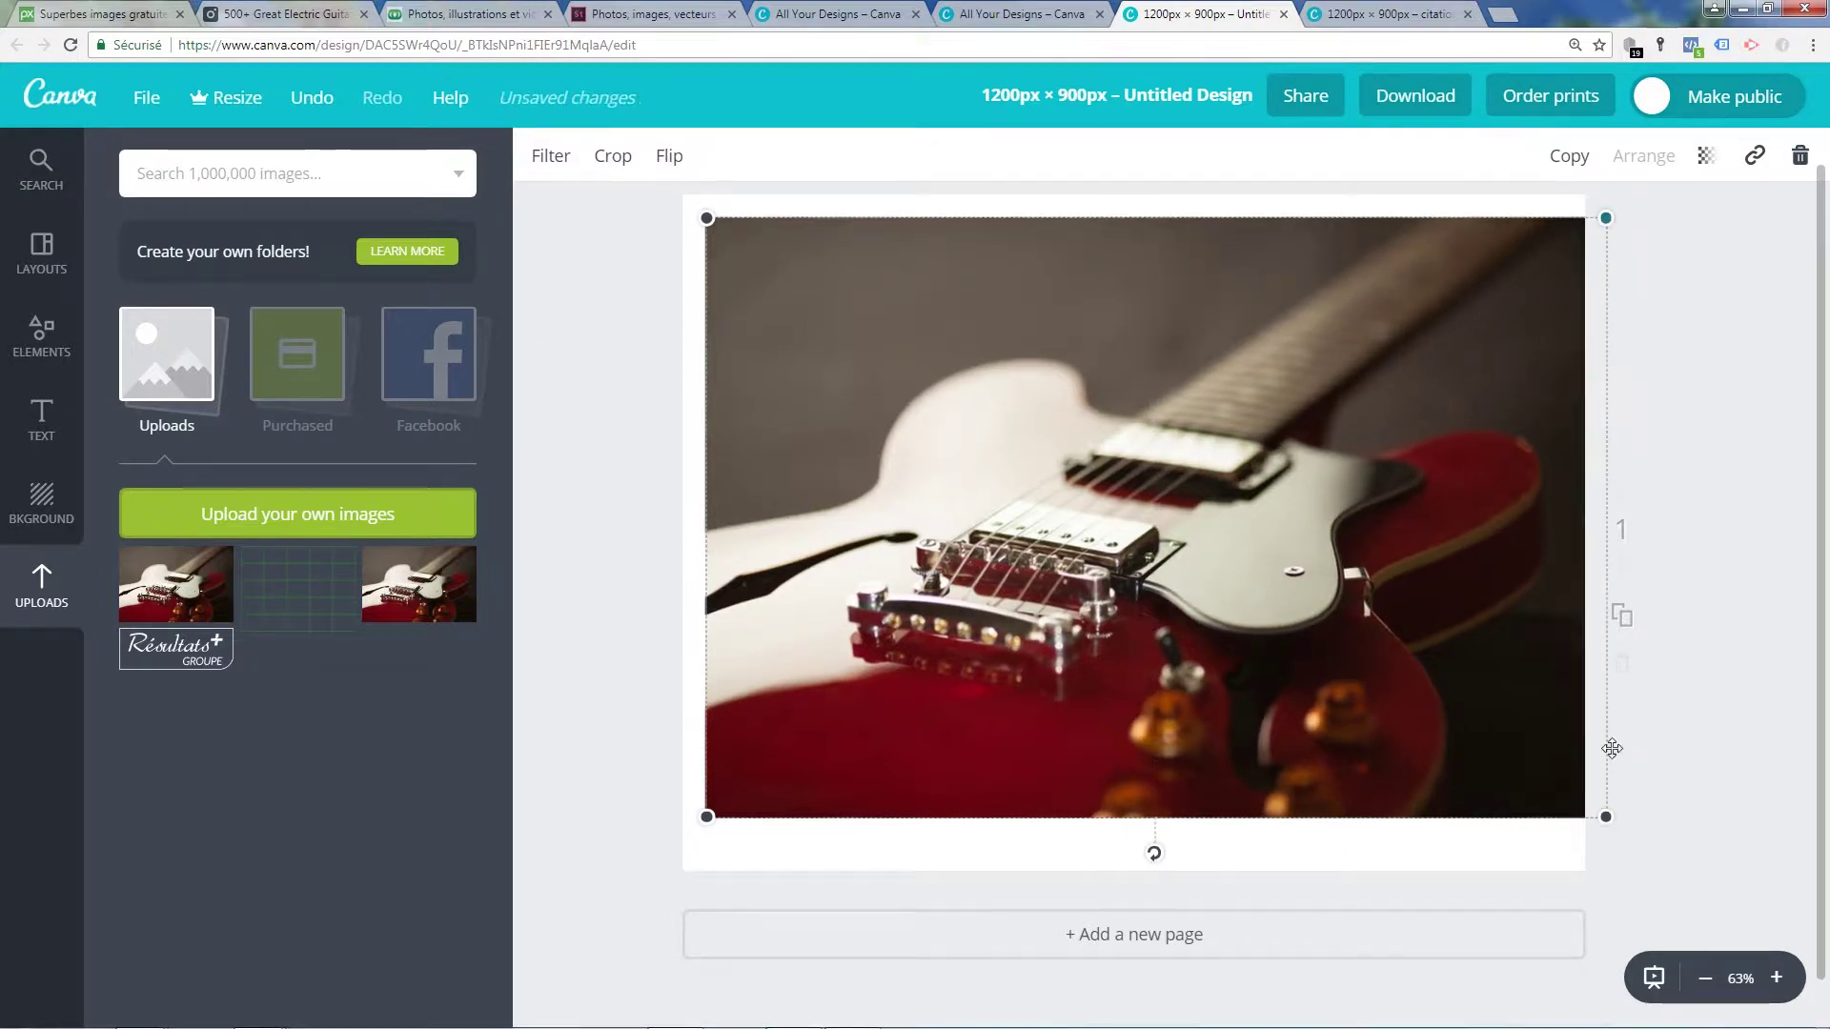
click(1704, 982)
click(1705, 982)
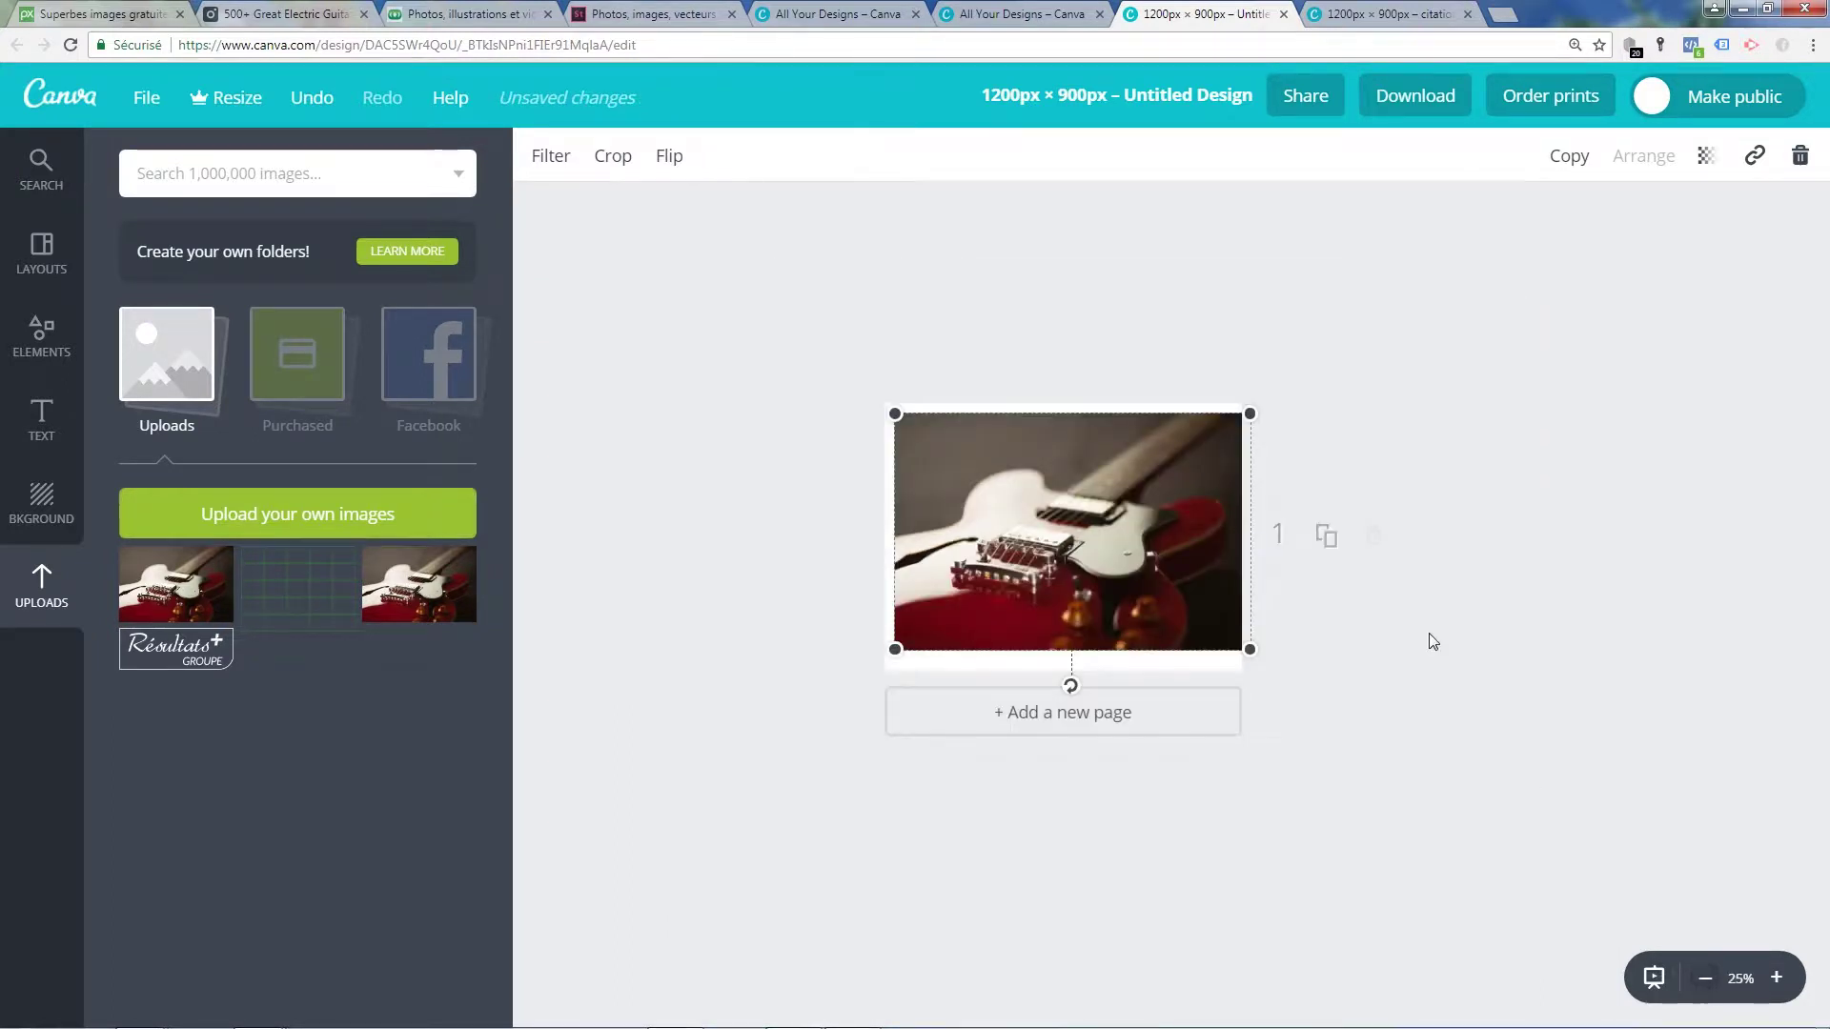
drag(1249, 414, 1380, 328)
drag(893, 649, 866, 683)
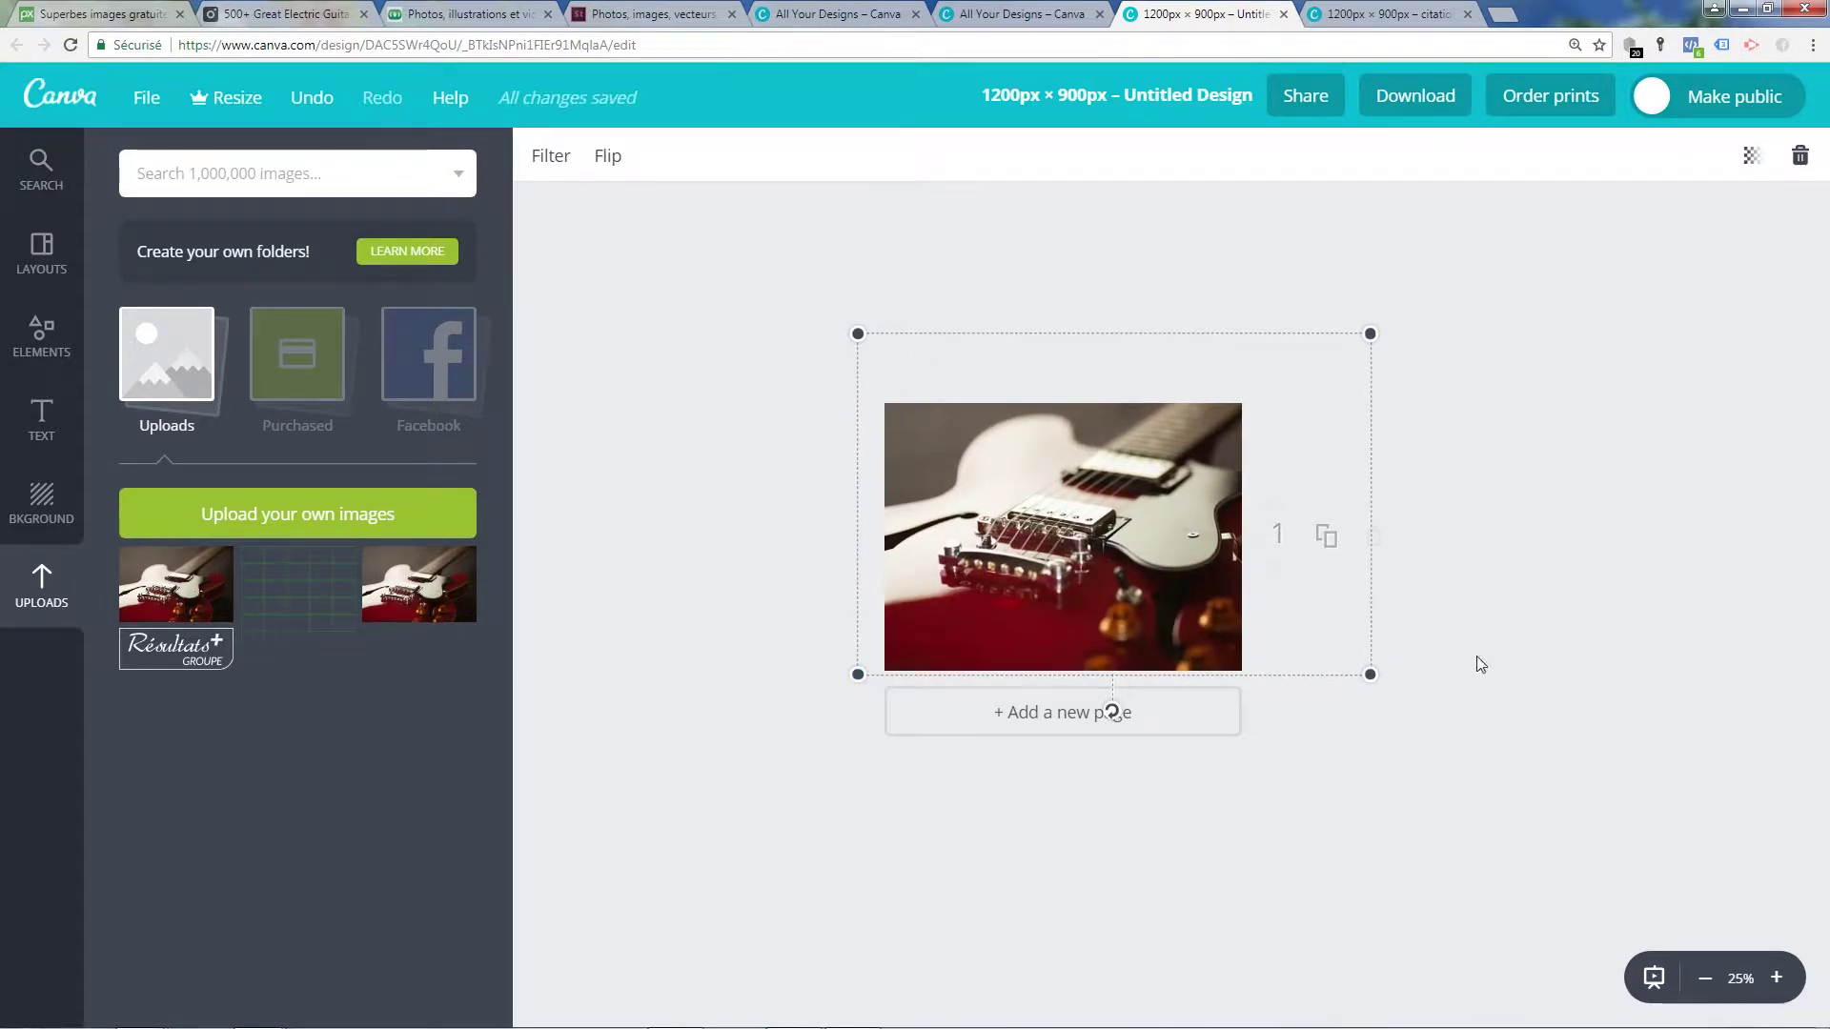
click(1775, 979)
click(1775, 978)
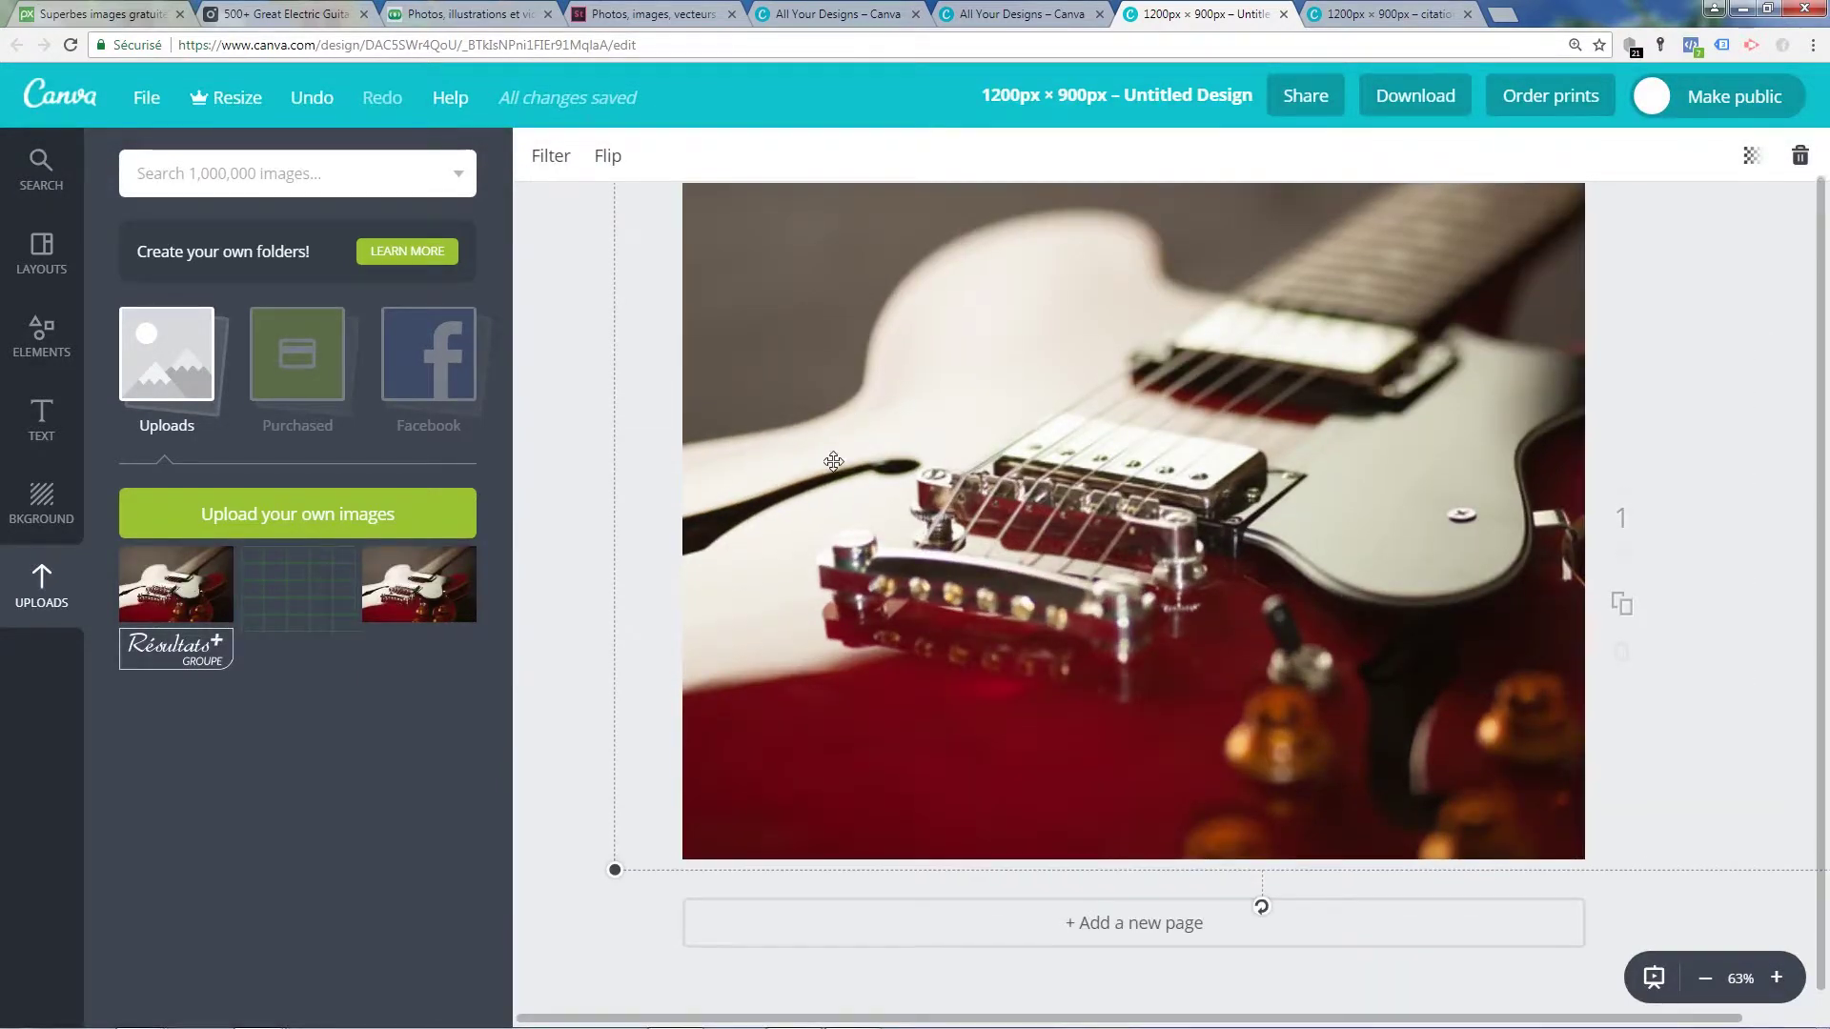
scroll(562, 343, up, 1)
click(585, 299)
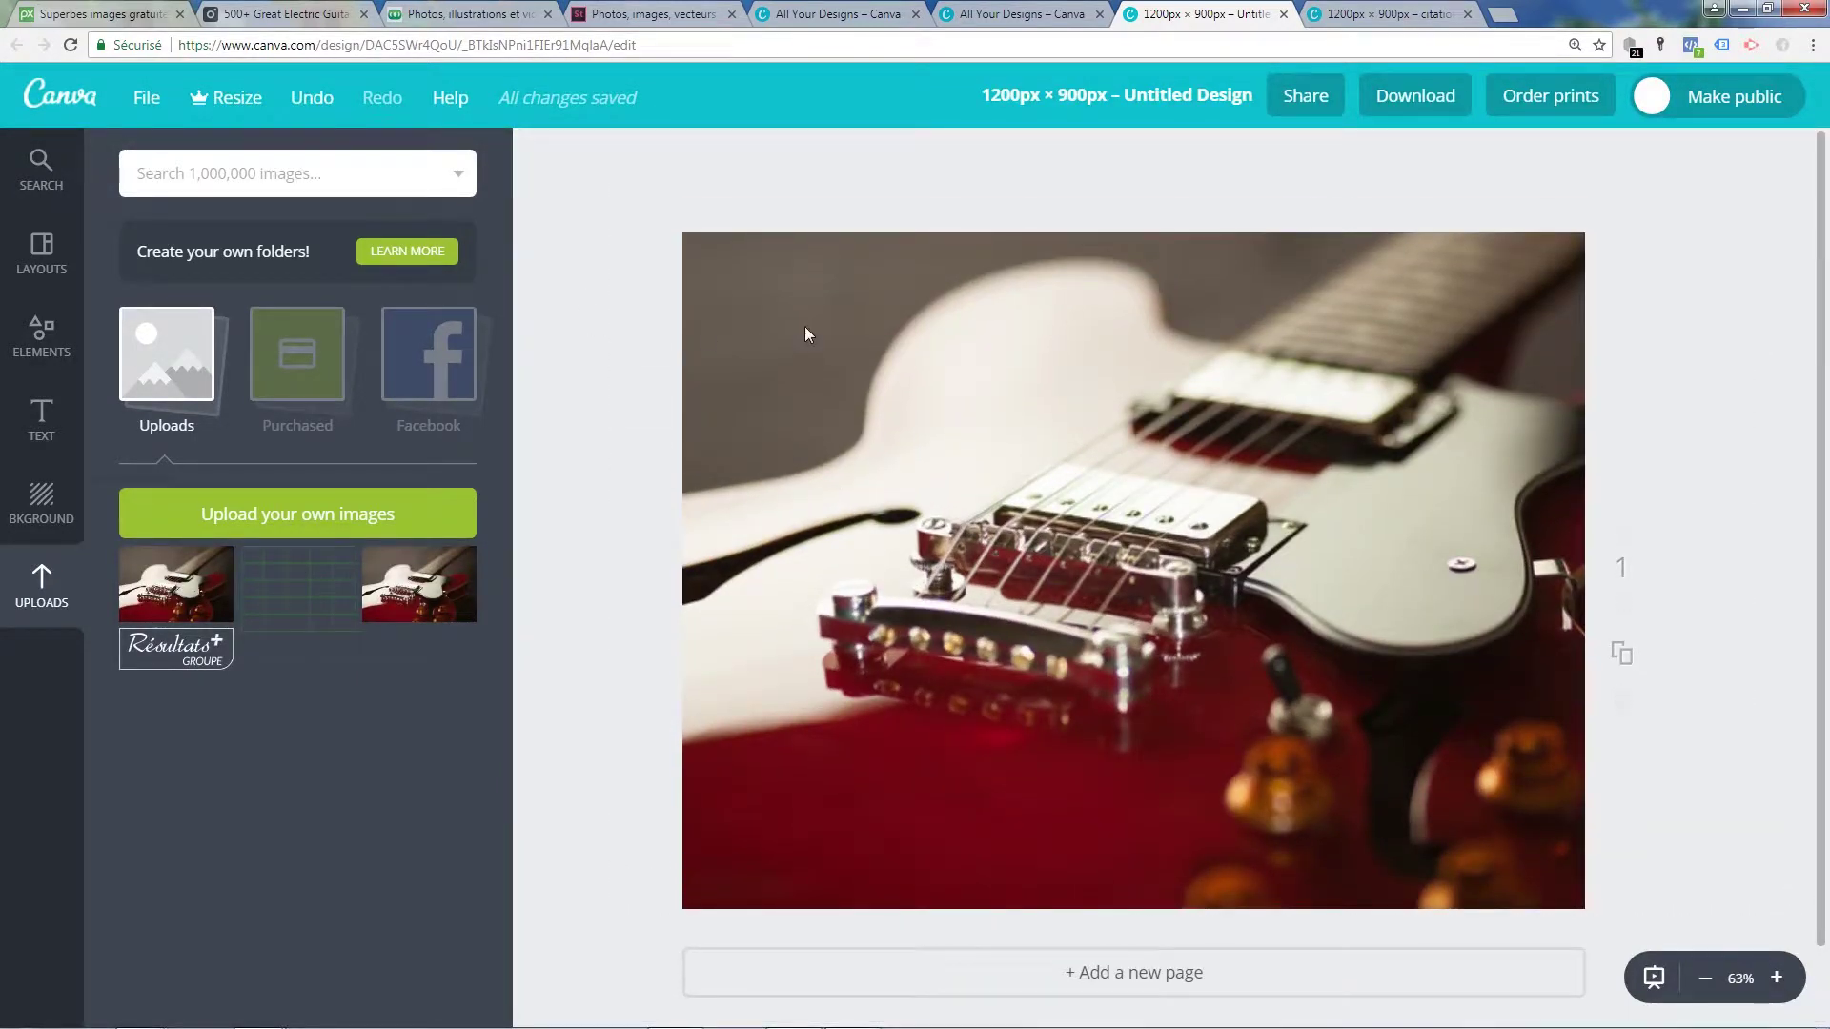
click(1082, 404)
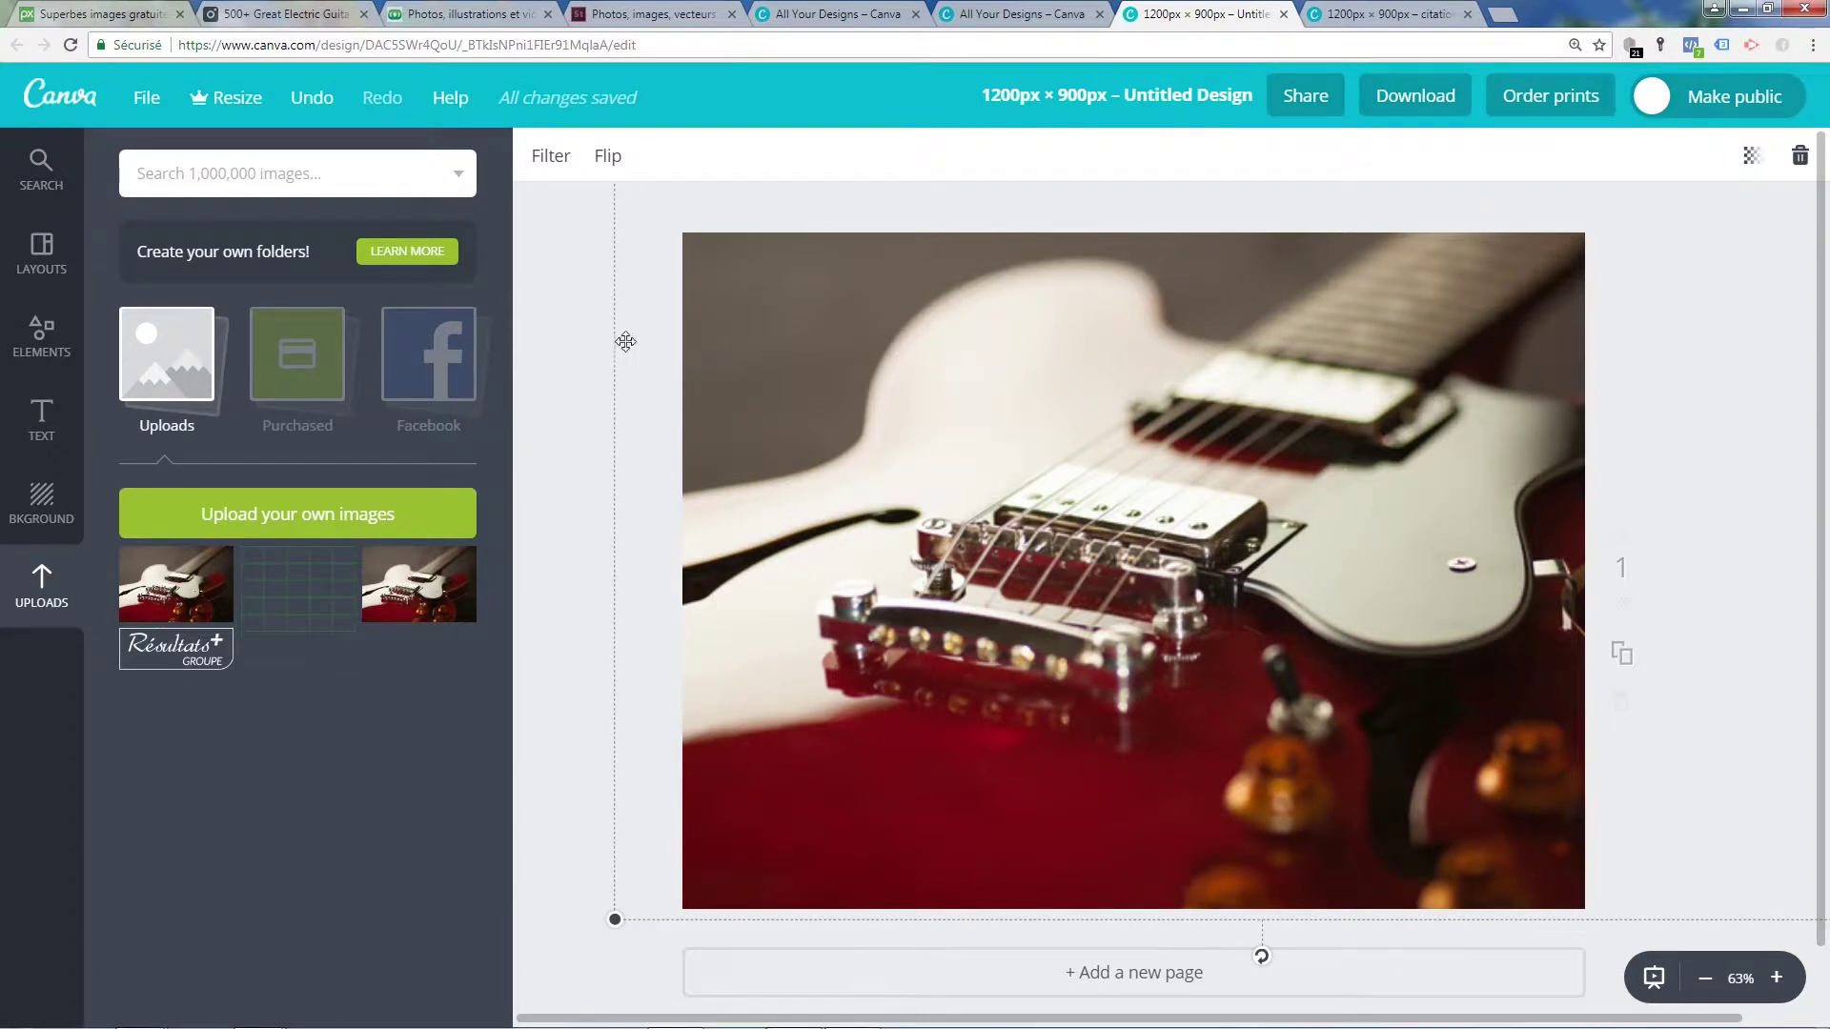
Add a heading text box to the page and check the quote's wording in the "citation 1" design.
click(40, 416)
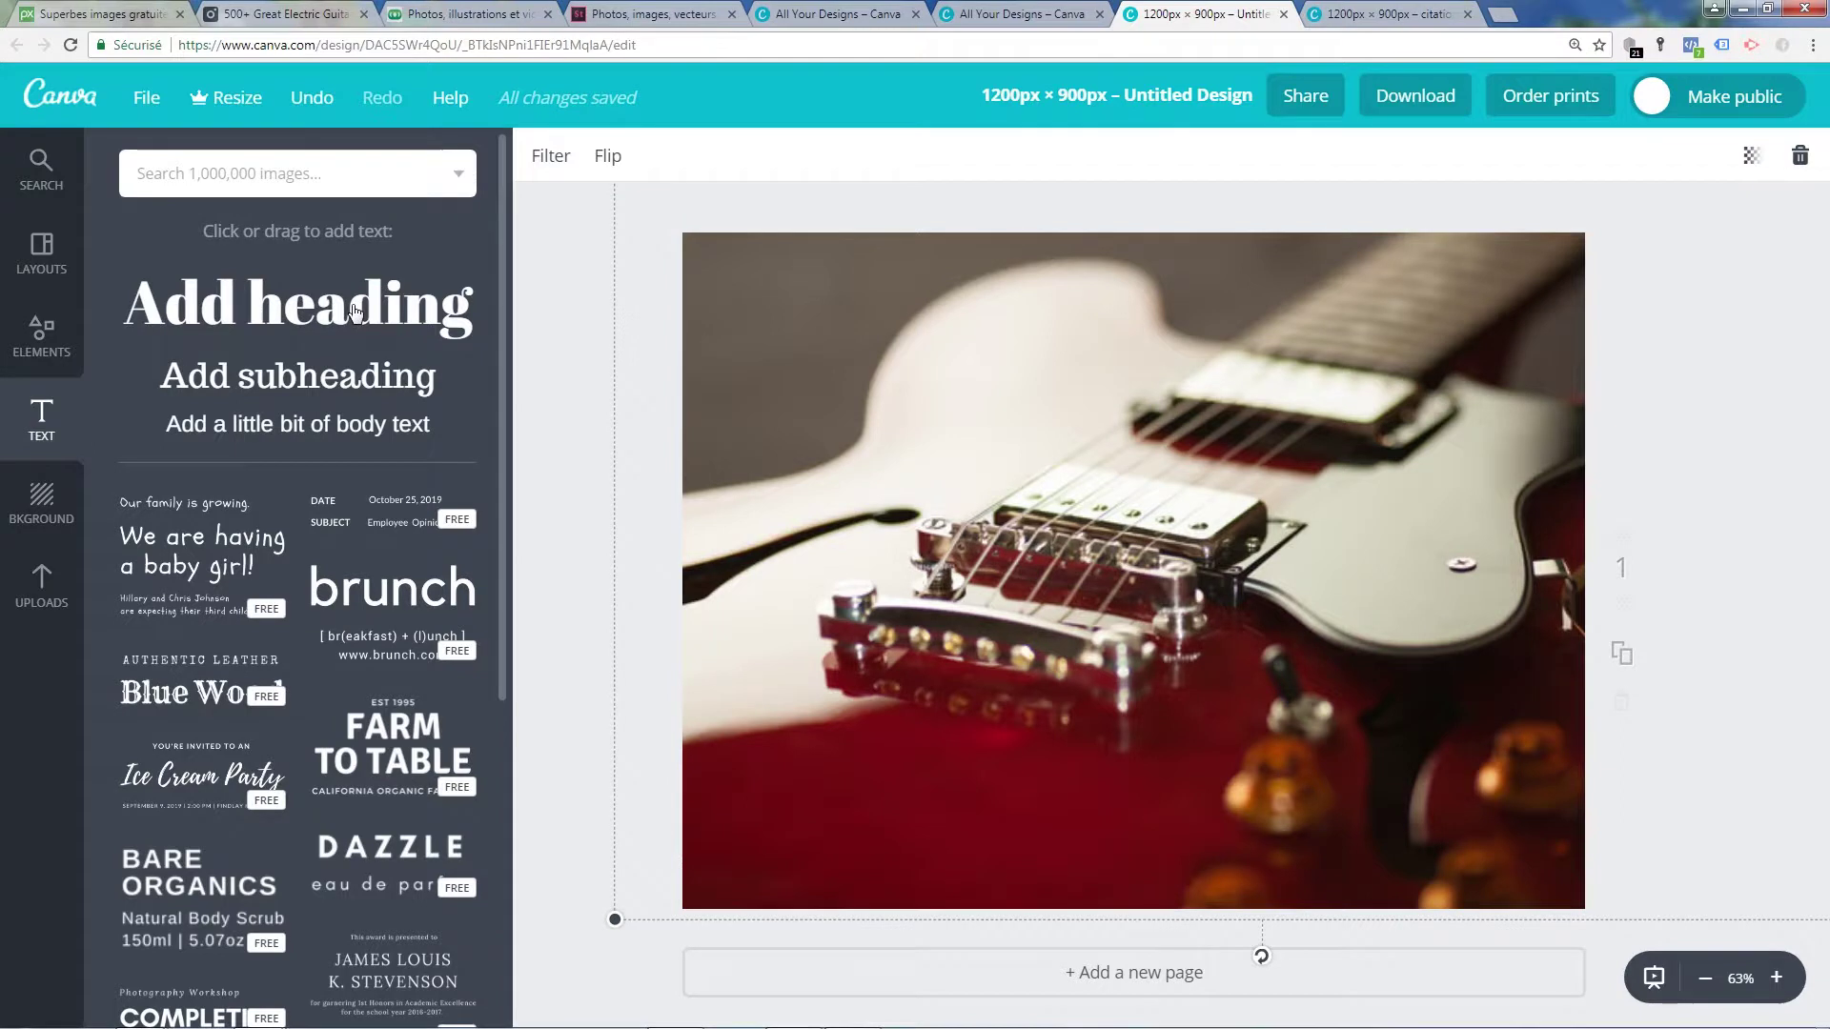
click(355, 312)
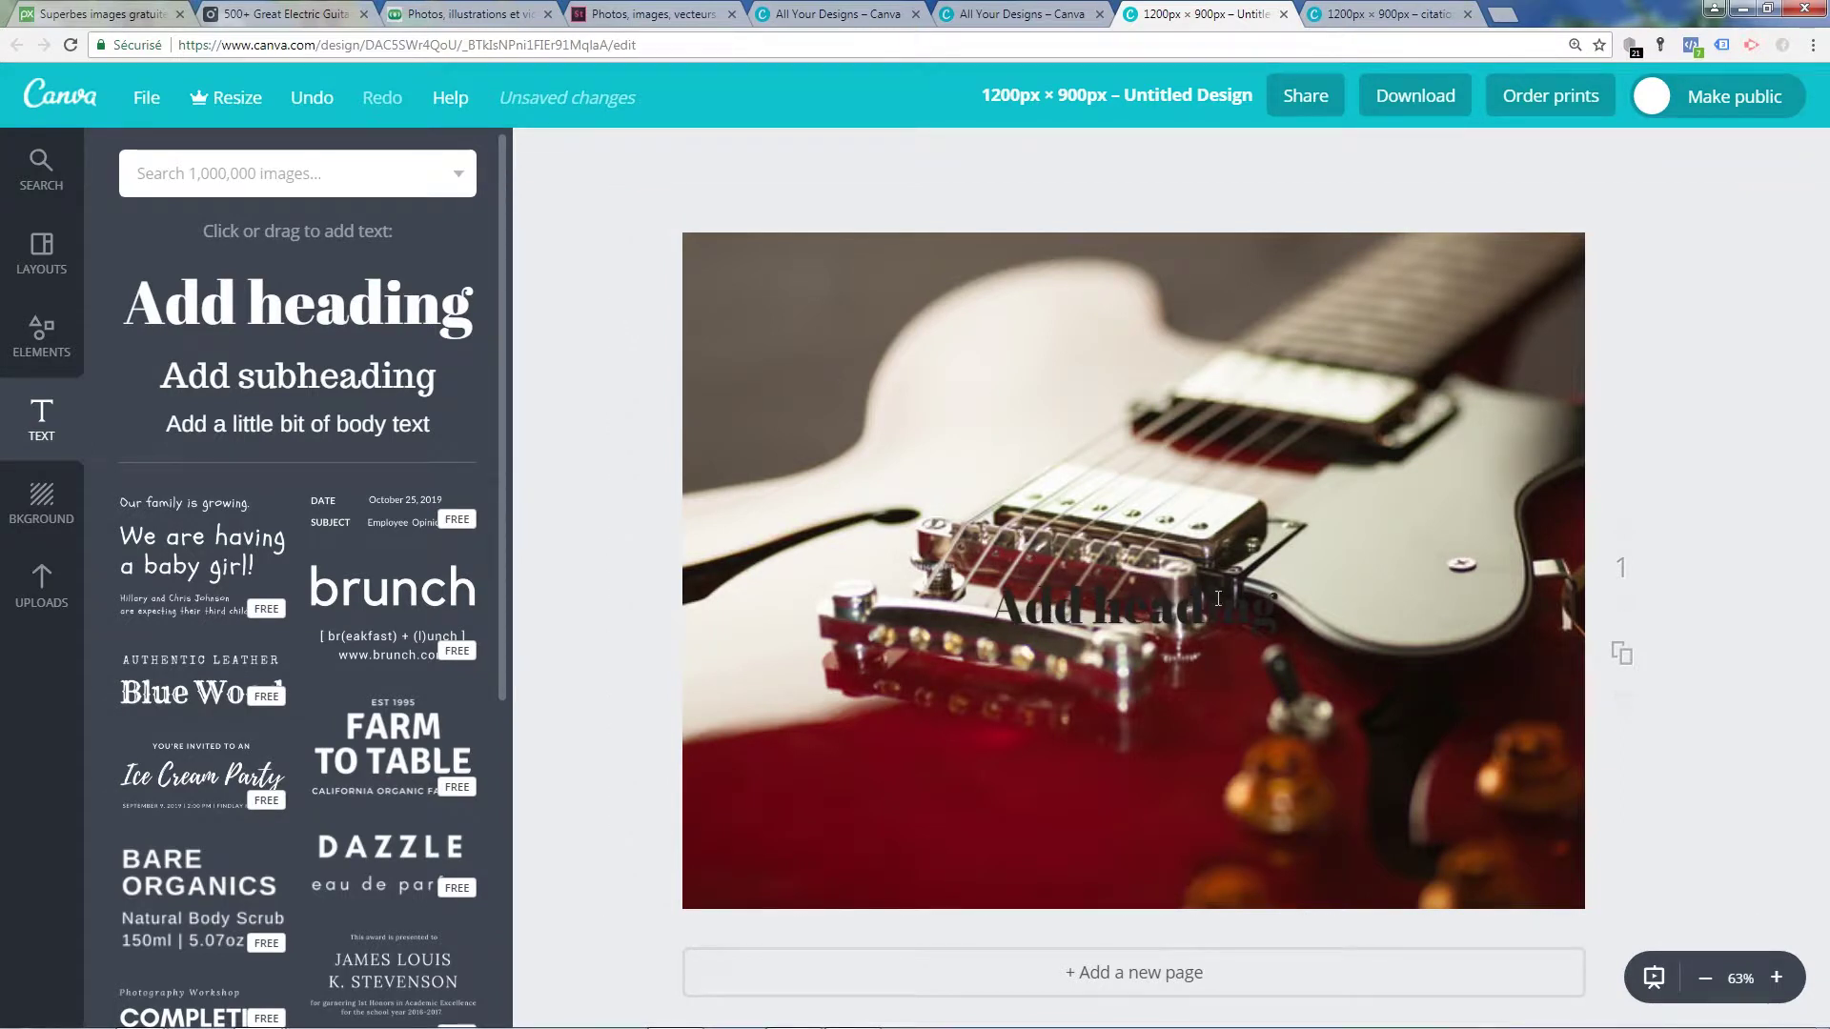
click(1130, 610)
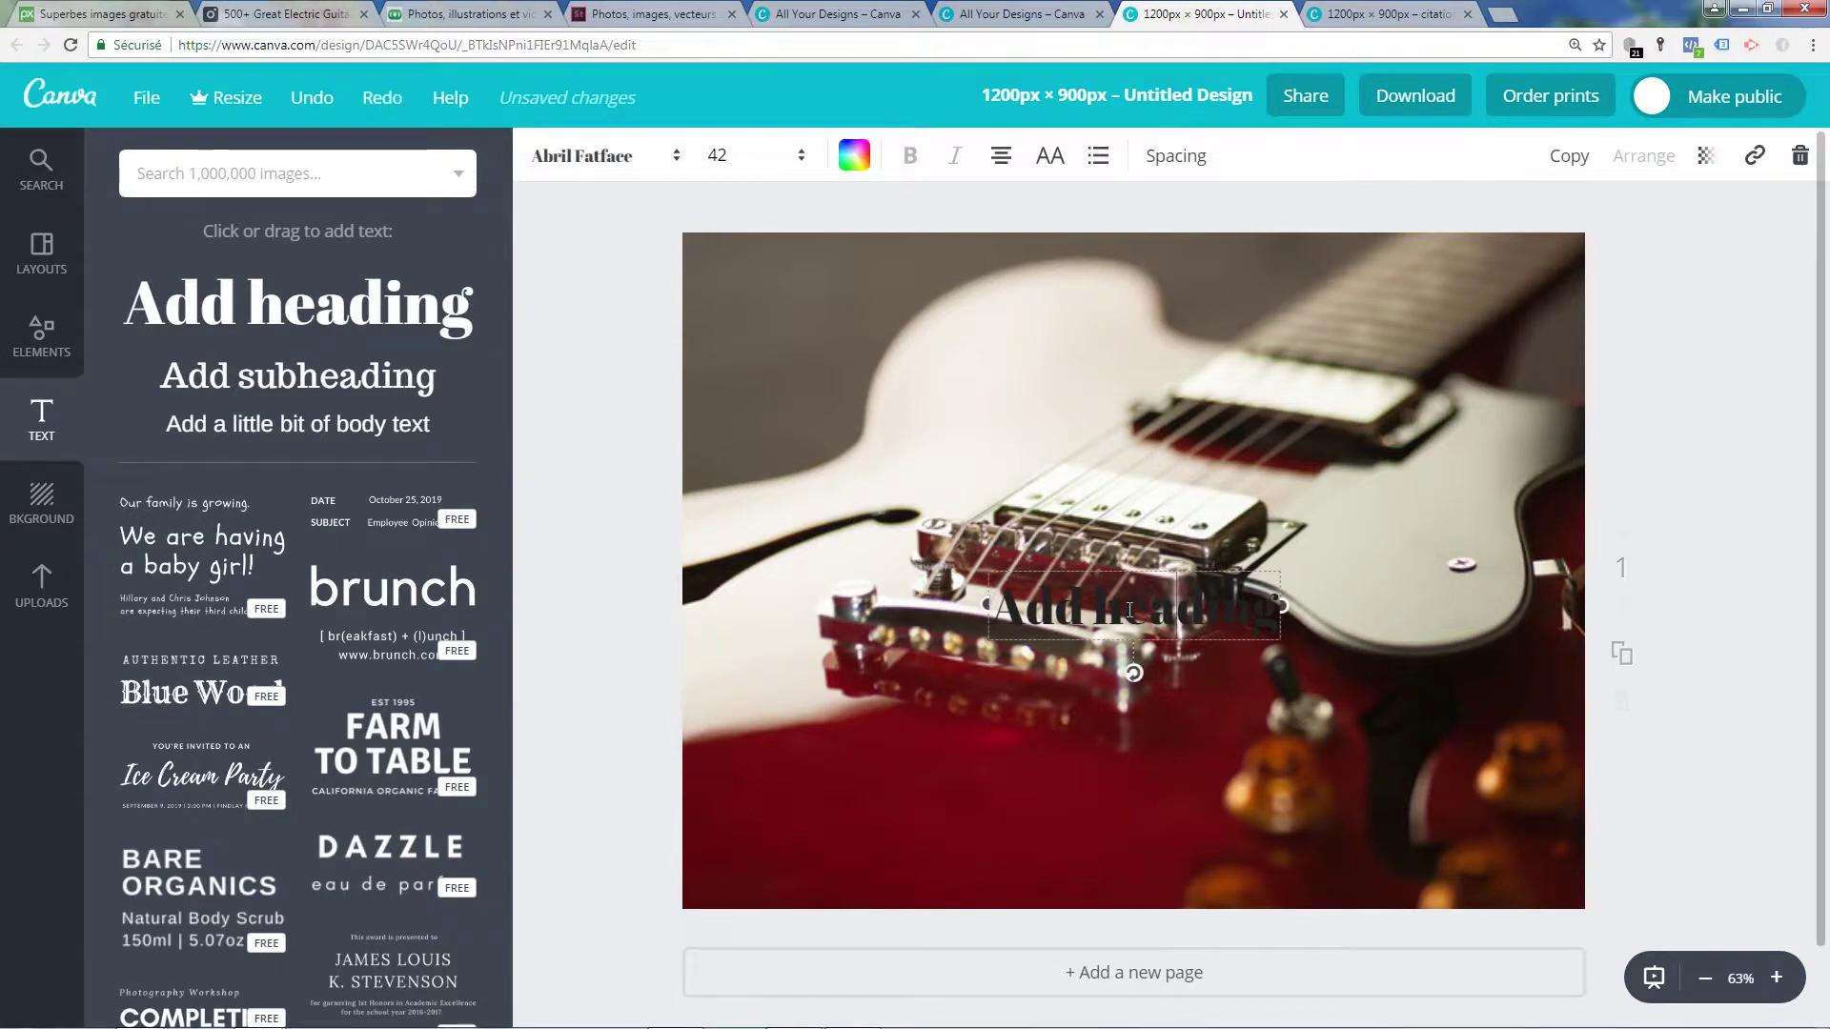
drag(1006, 605, 1281, 611)
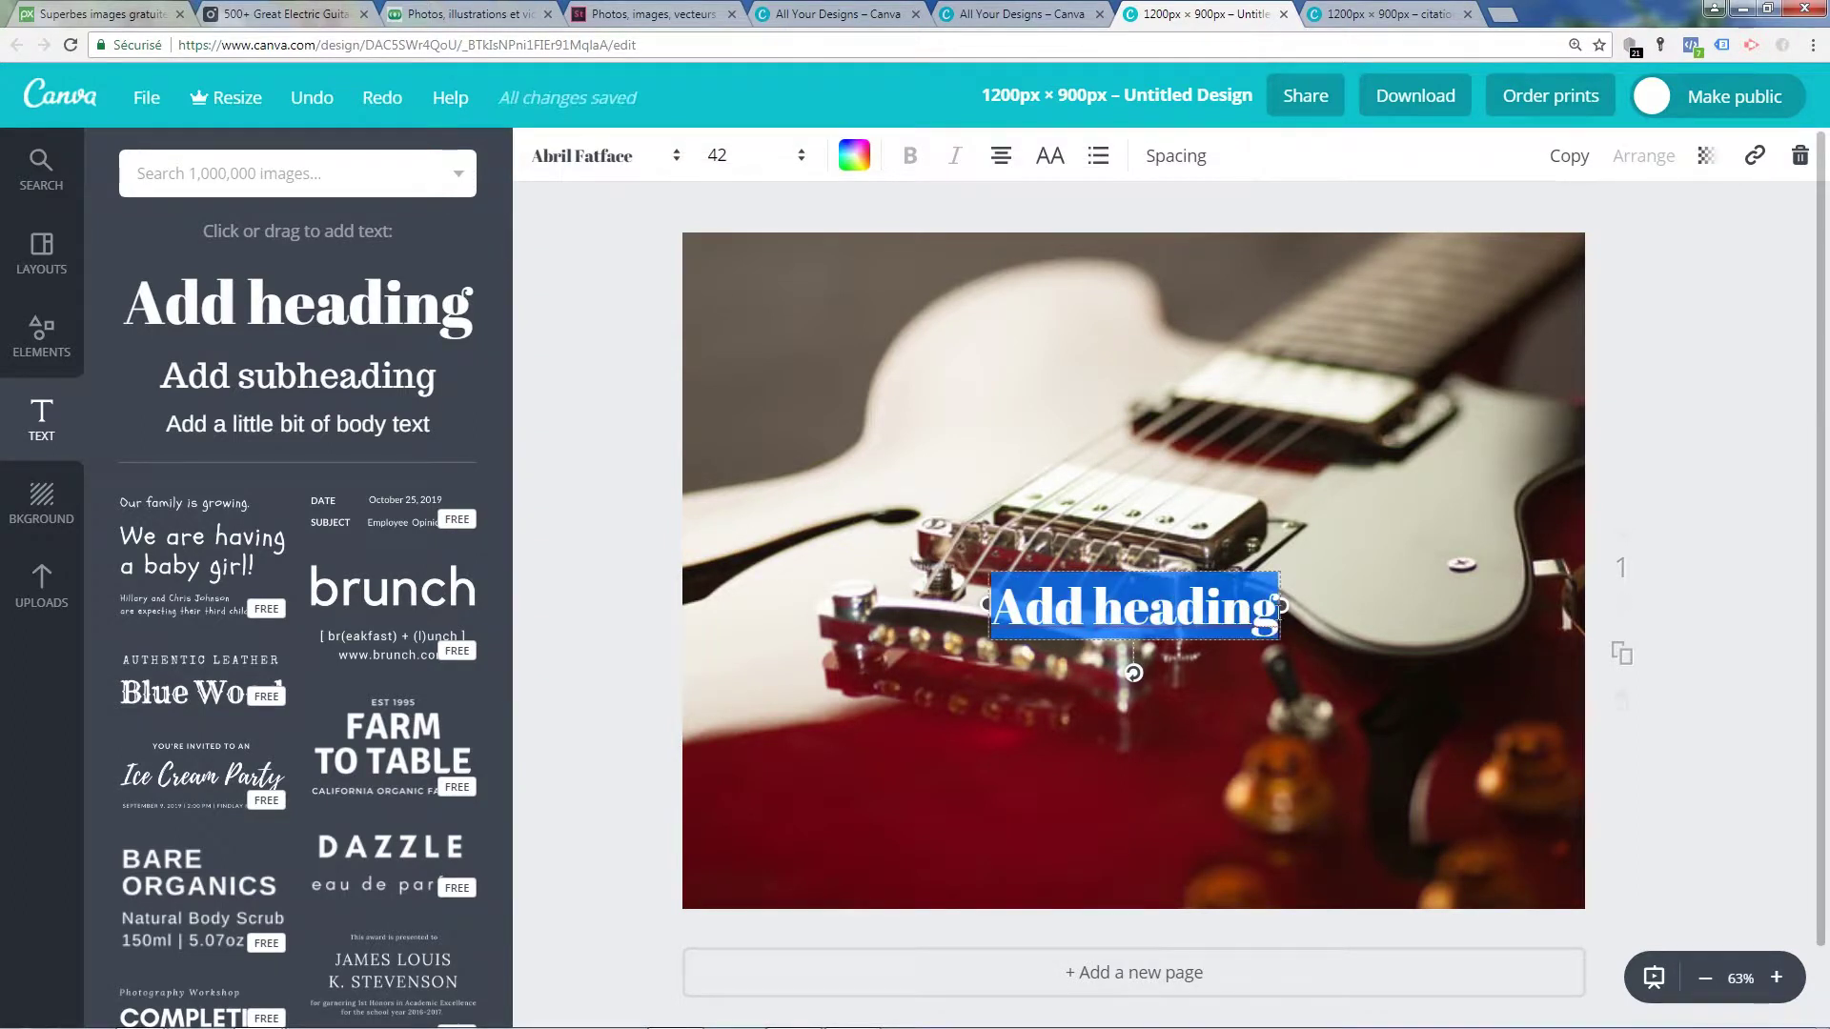
click(1333, 11)
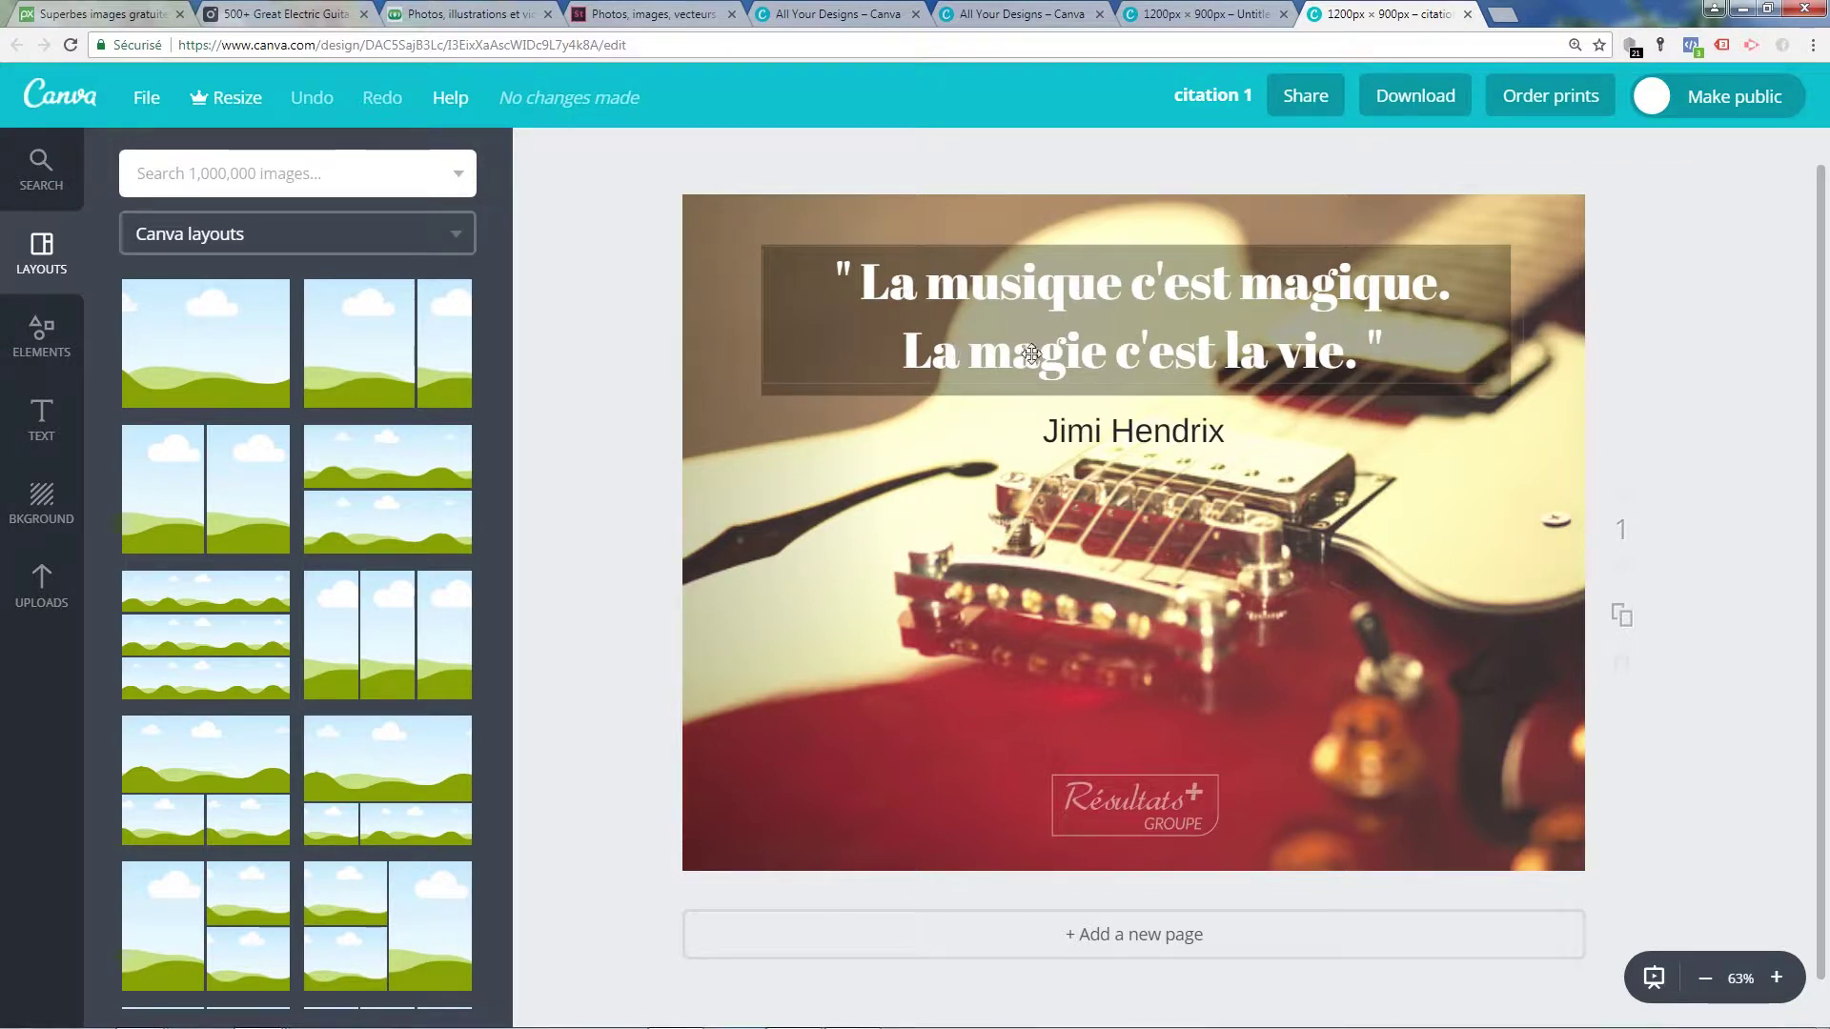
click(1208, 13)
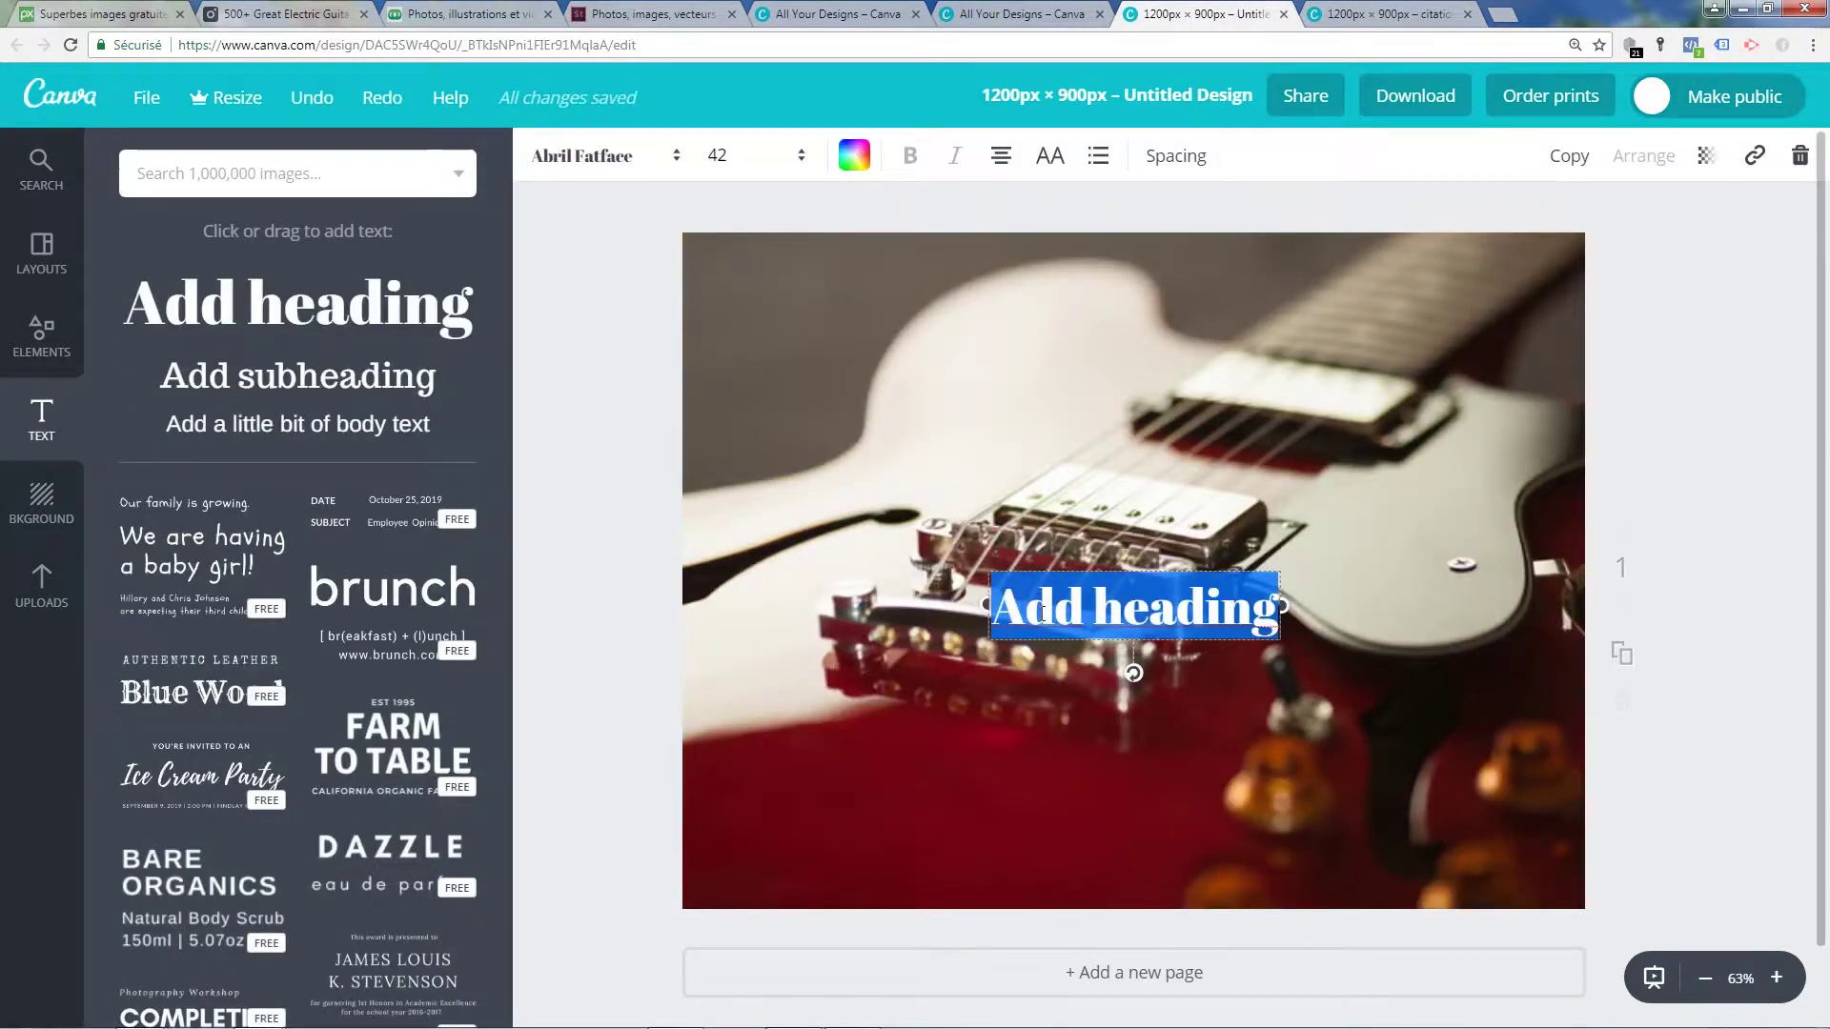
Replace the heading's placeholder text with the two lines "La musique c'est magique." and "La magie c'est la vie.".
click(1043, 613)
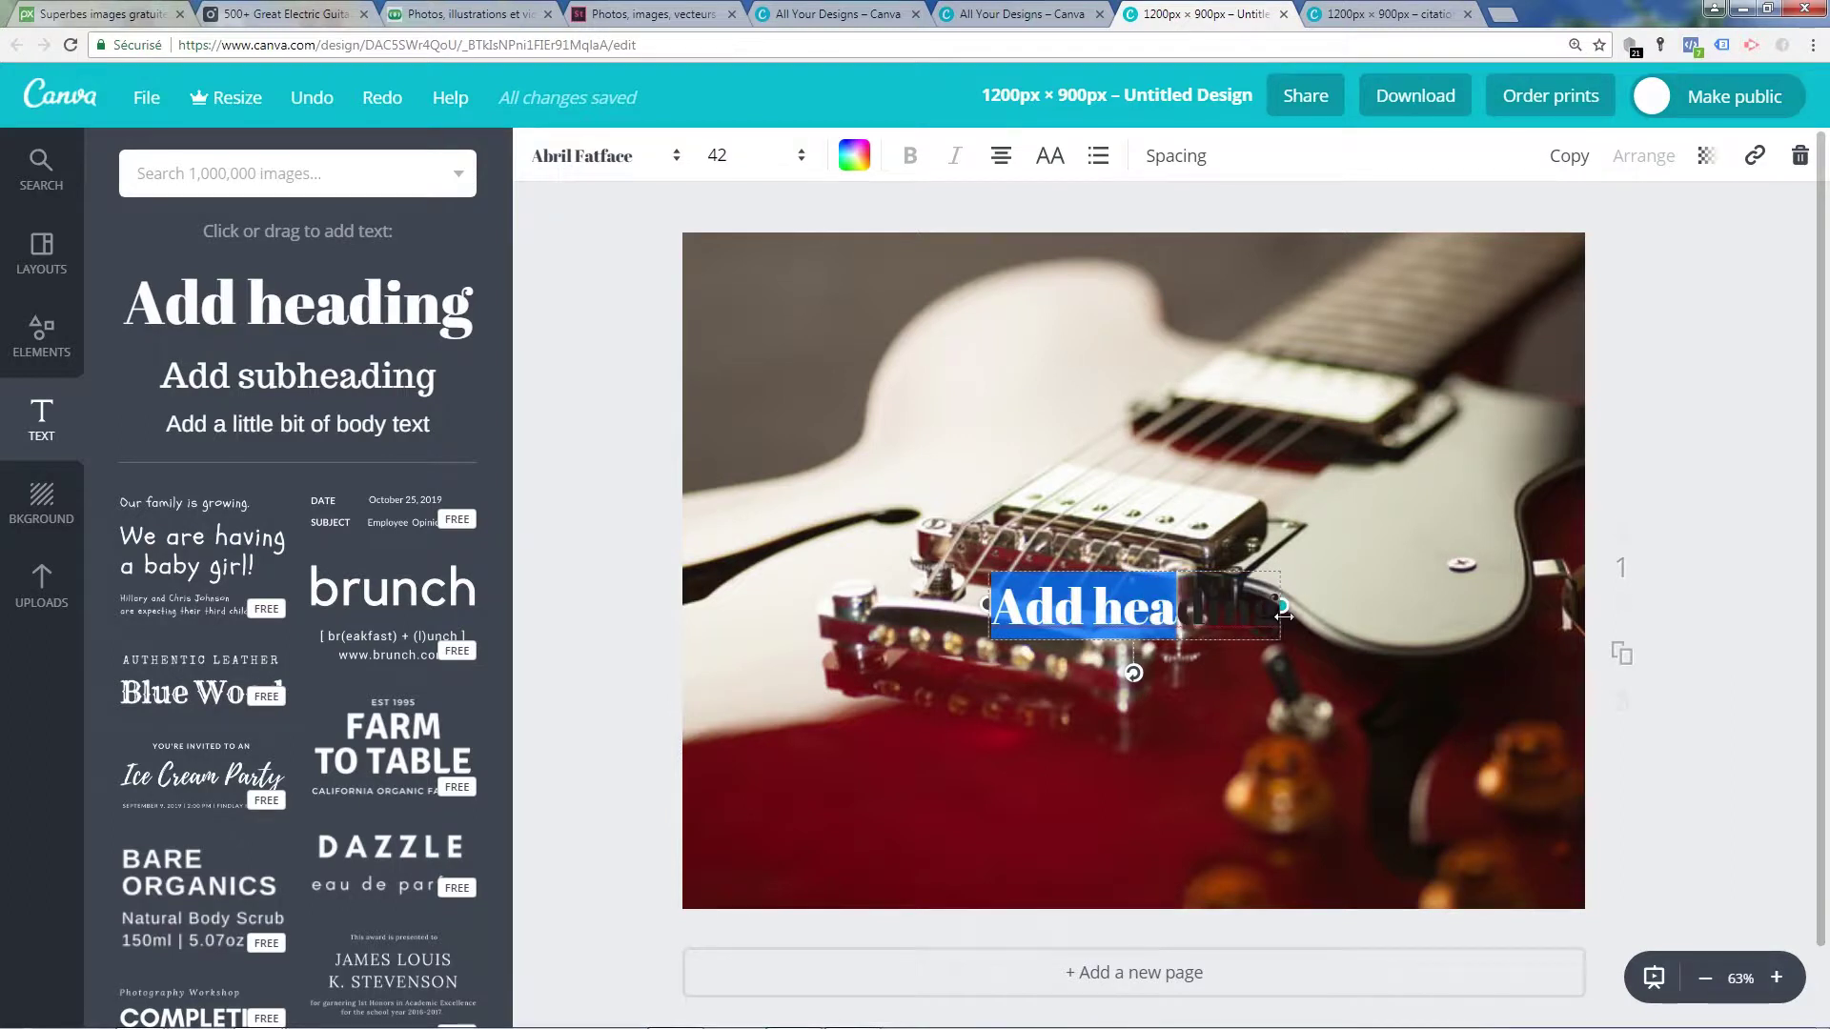
key(BackSpace)
key(BackSpace)
key(BackSpace)
key(BackSpace)
key(BackSpace)
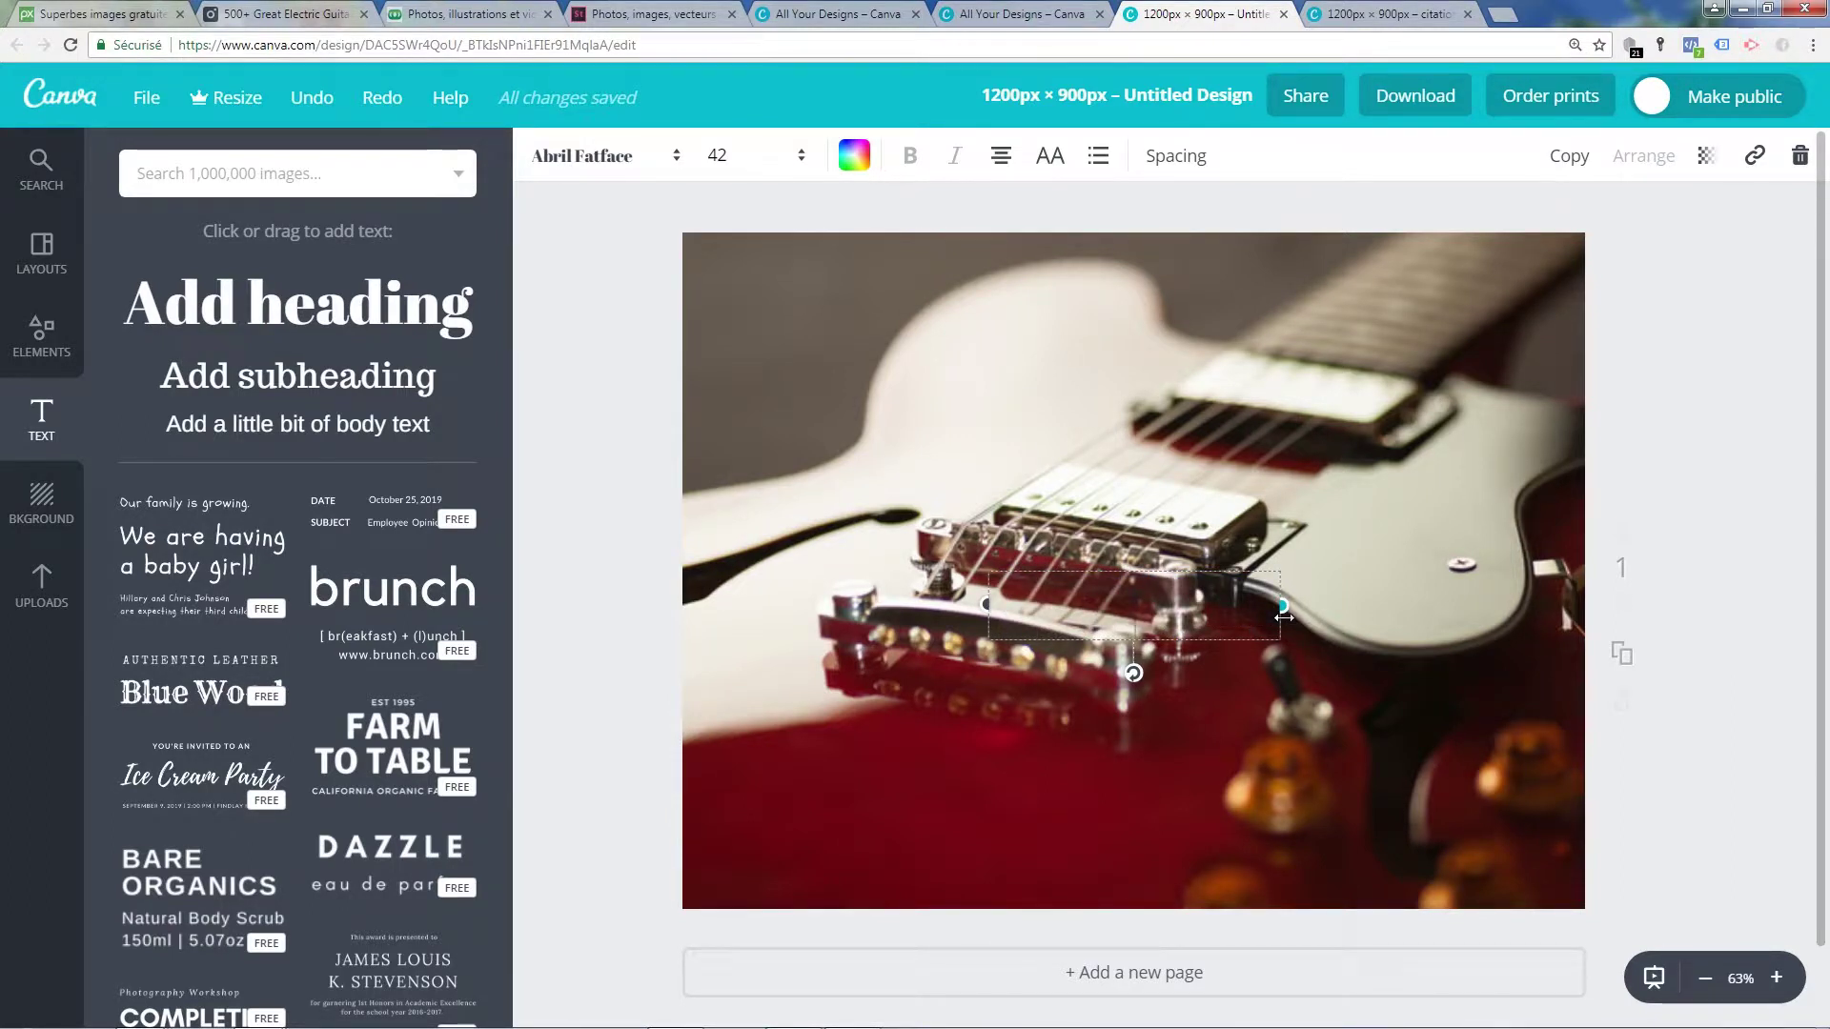
text(La musique c'est magique)
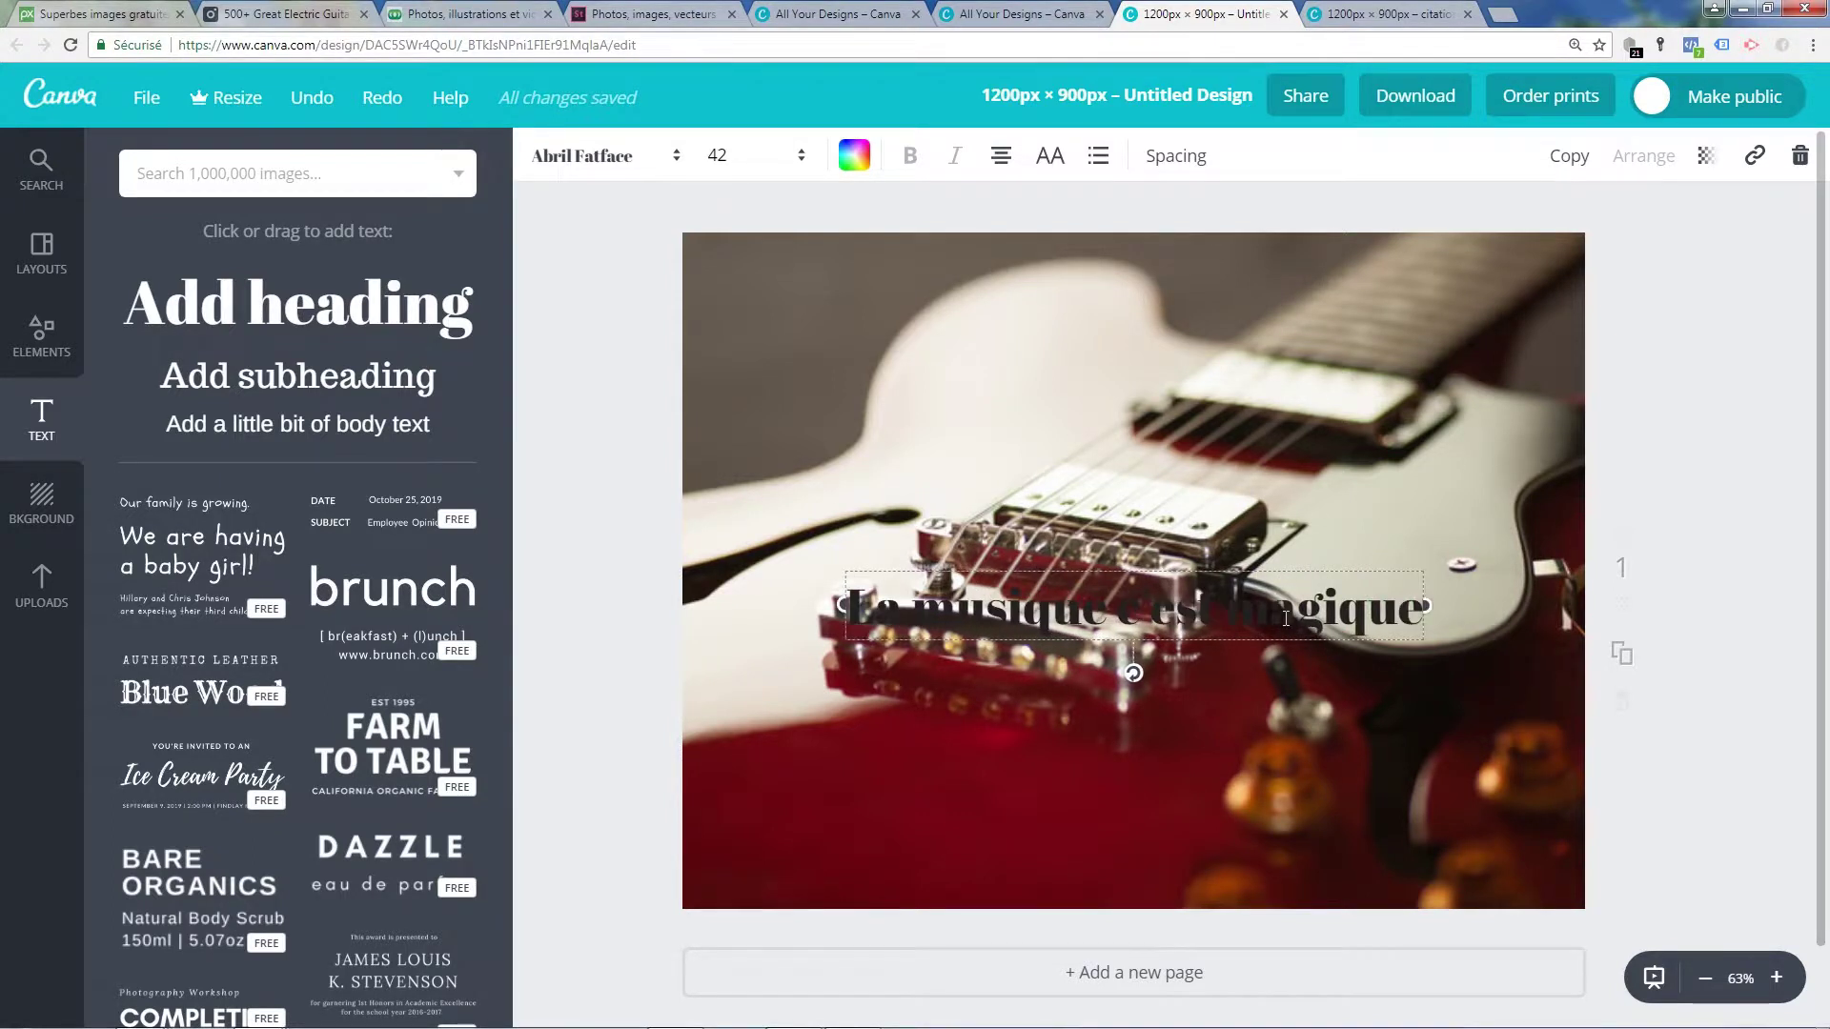
text(.)
key(Return)
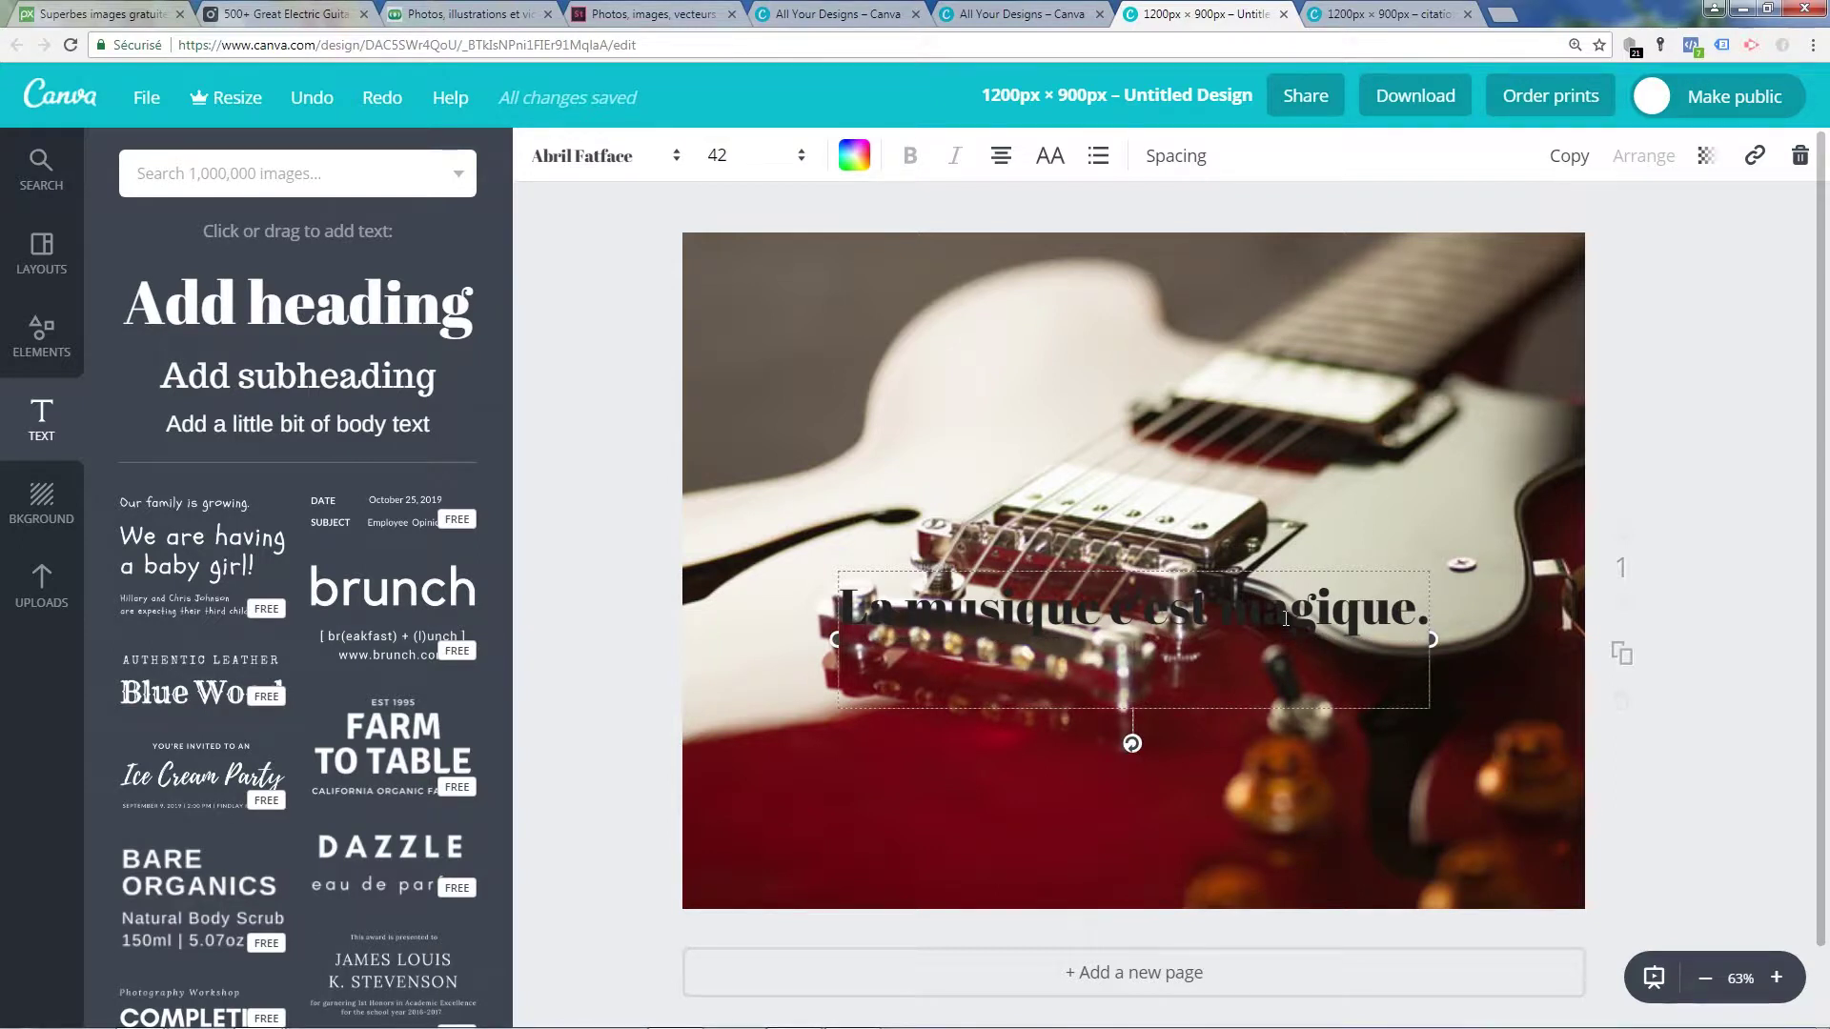
text(La magie c'est la vie.)
Move the quote to the upper part of the photo and set its text color to white.
drag(1291, 569, 1285, 283)
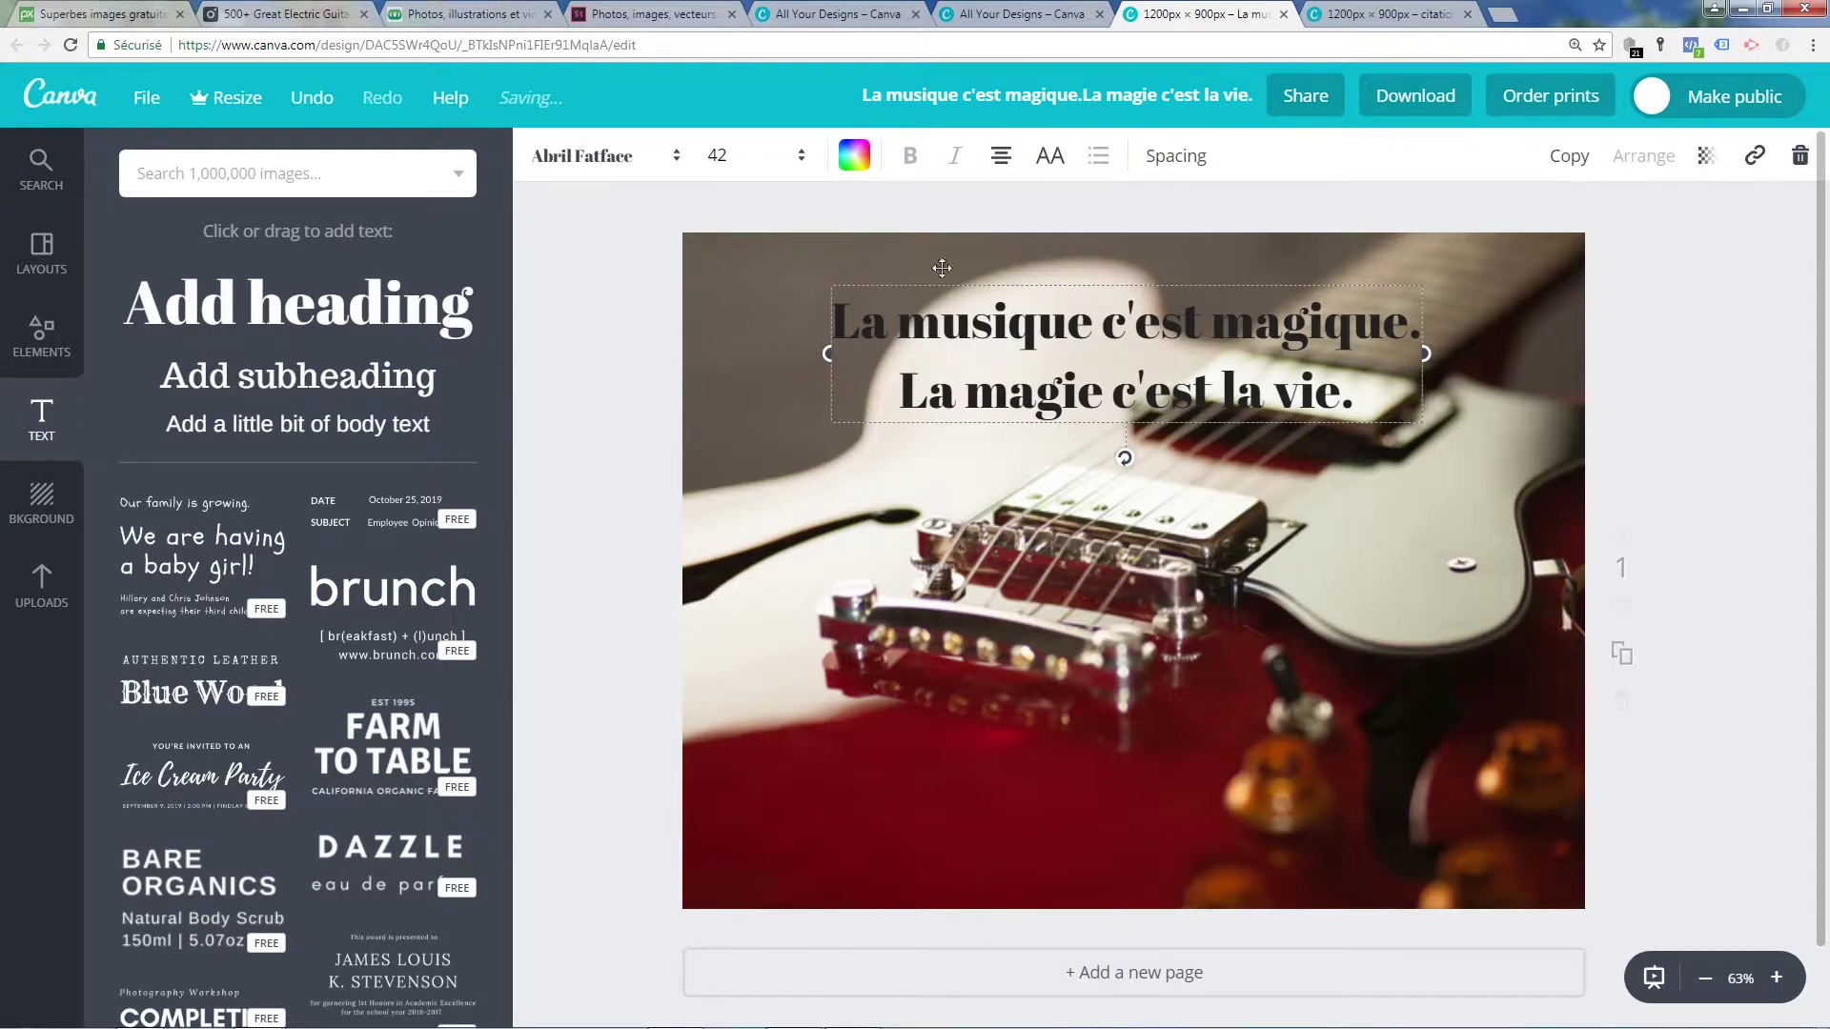
click(854, 159)
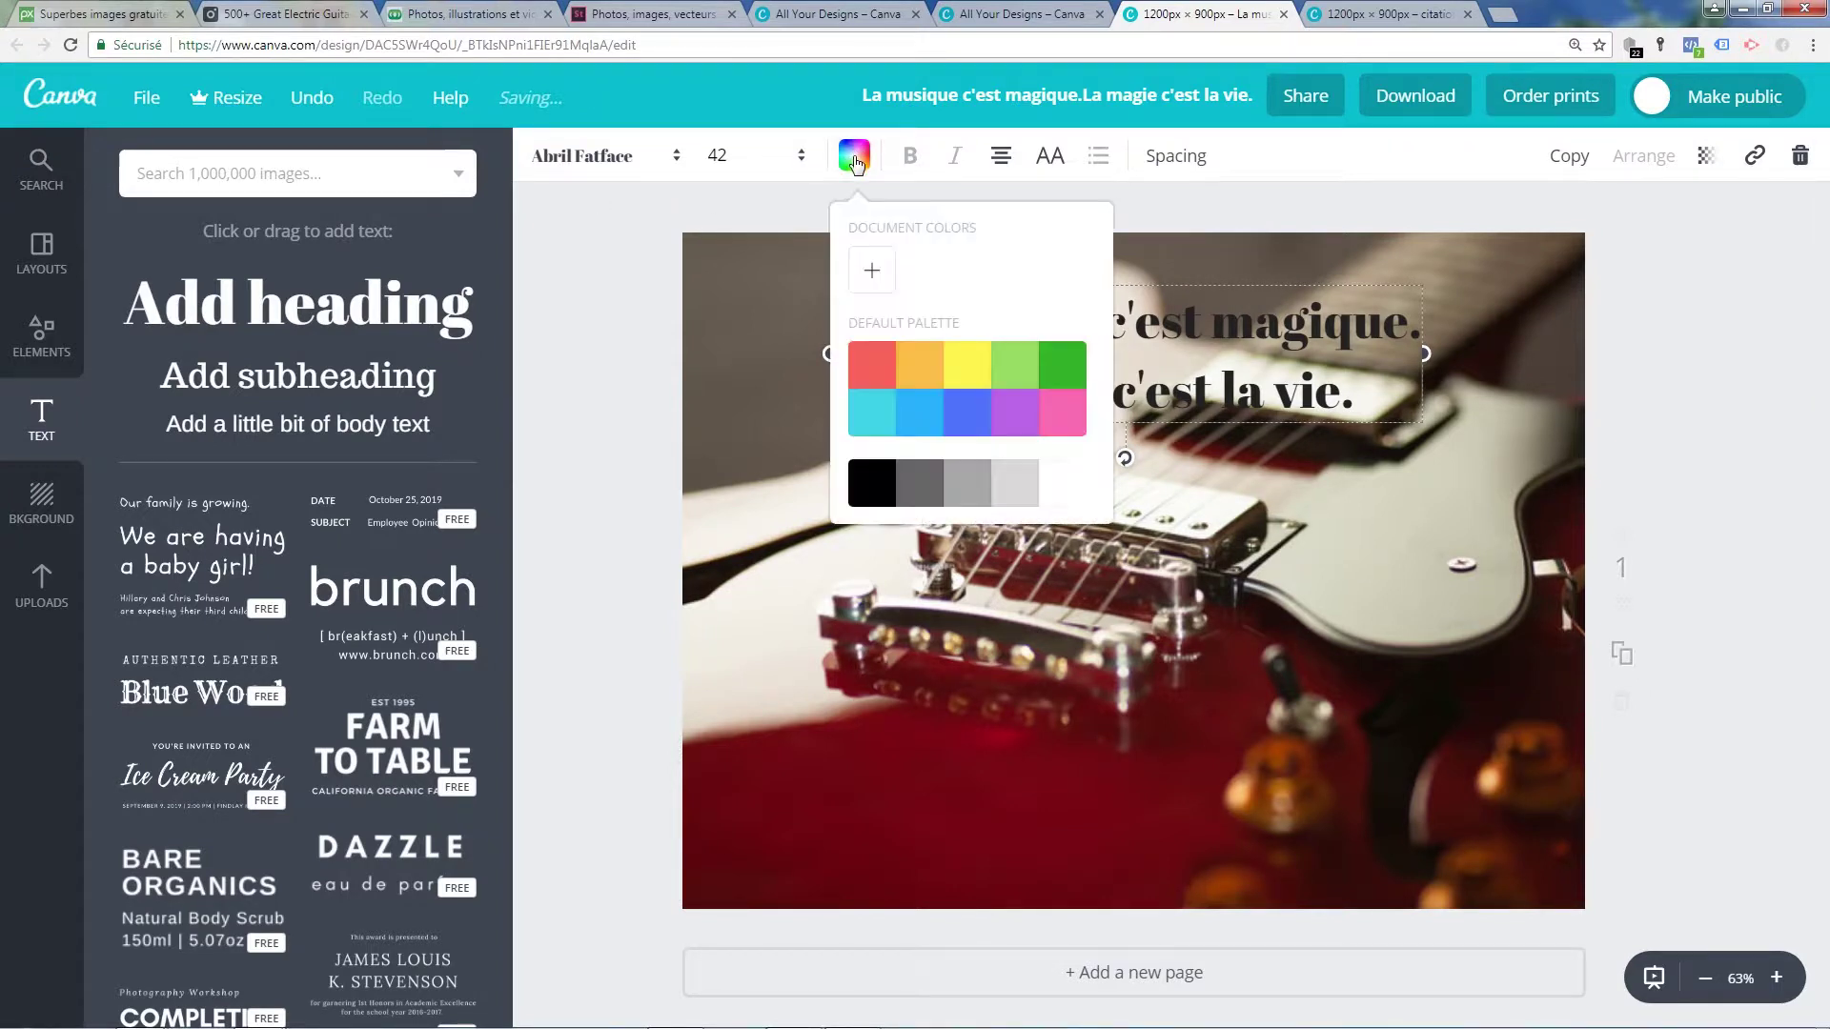
click(1062, 483)
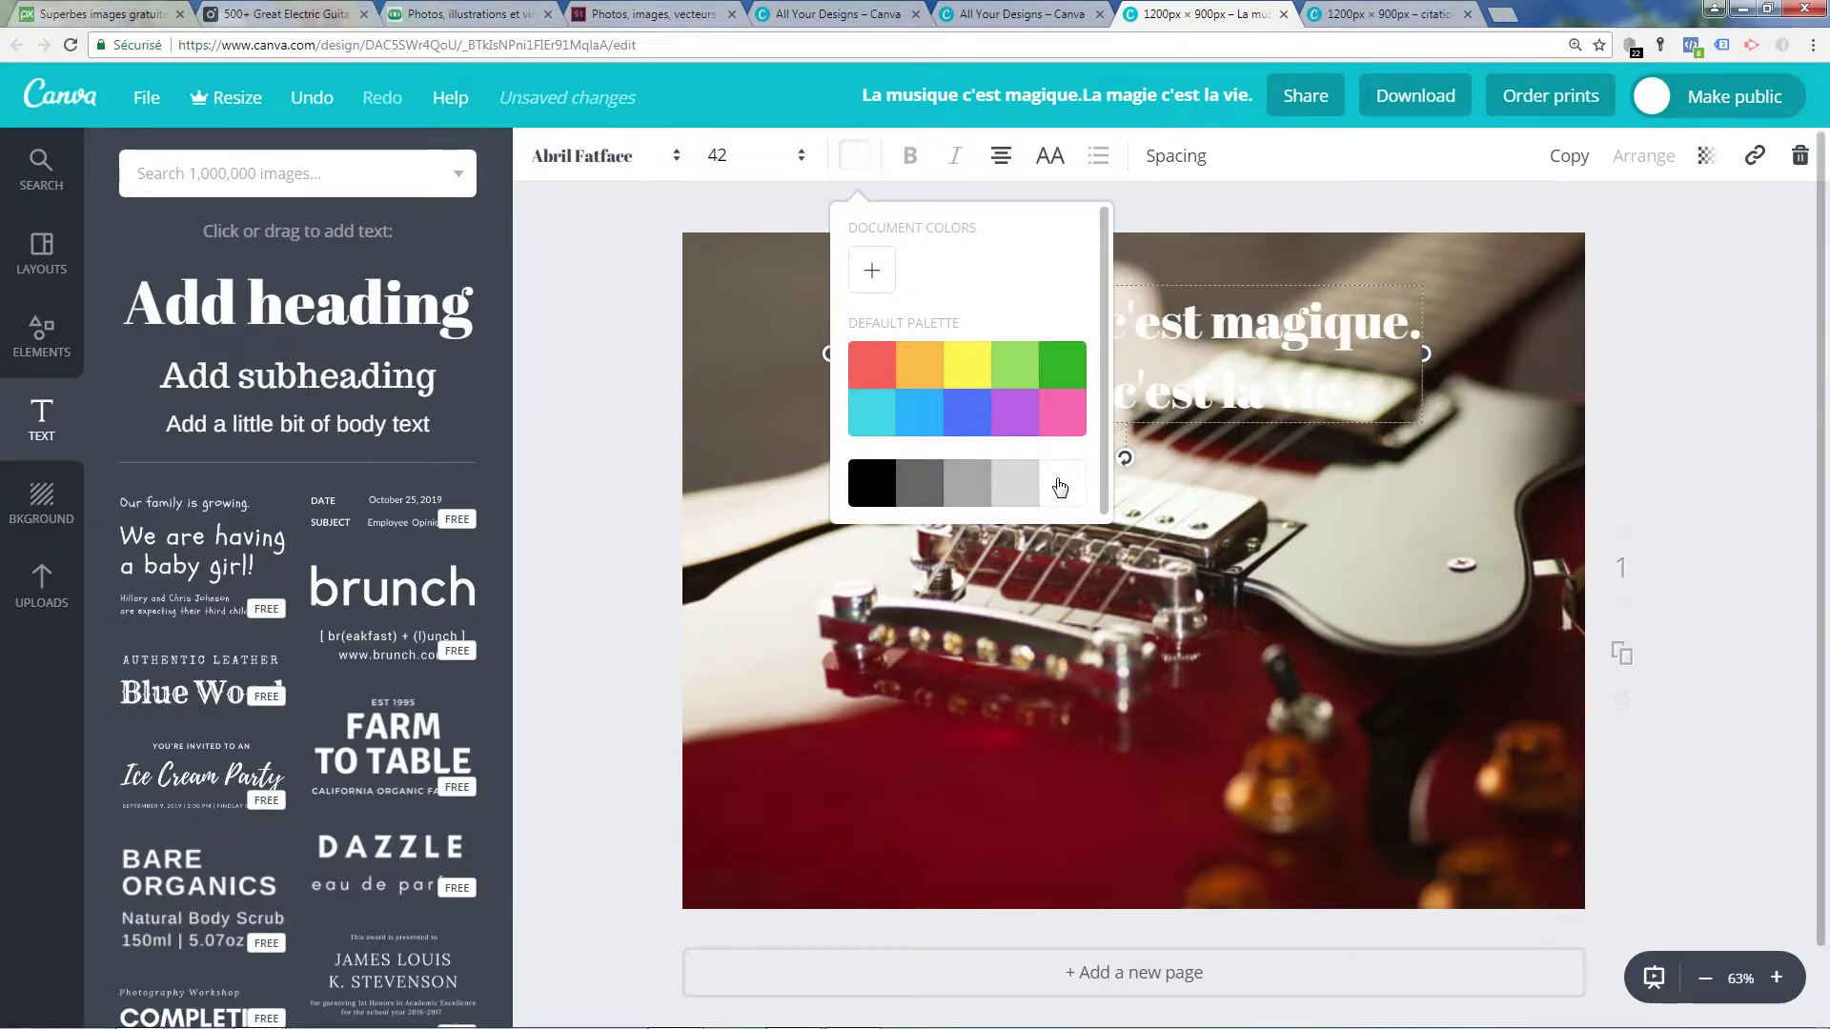
click(1652, 305)
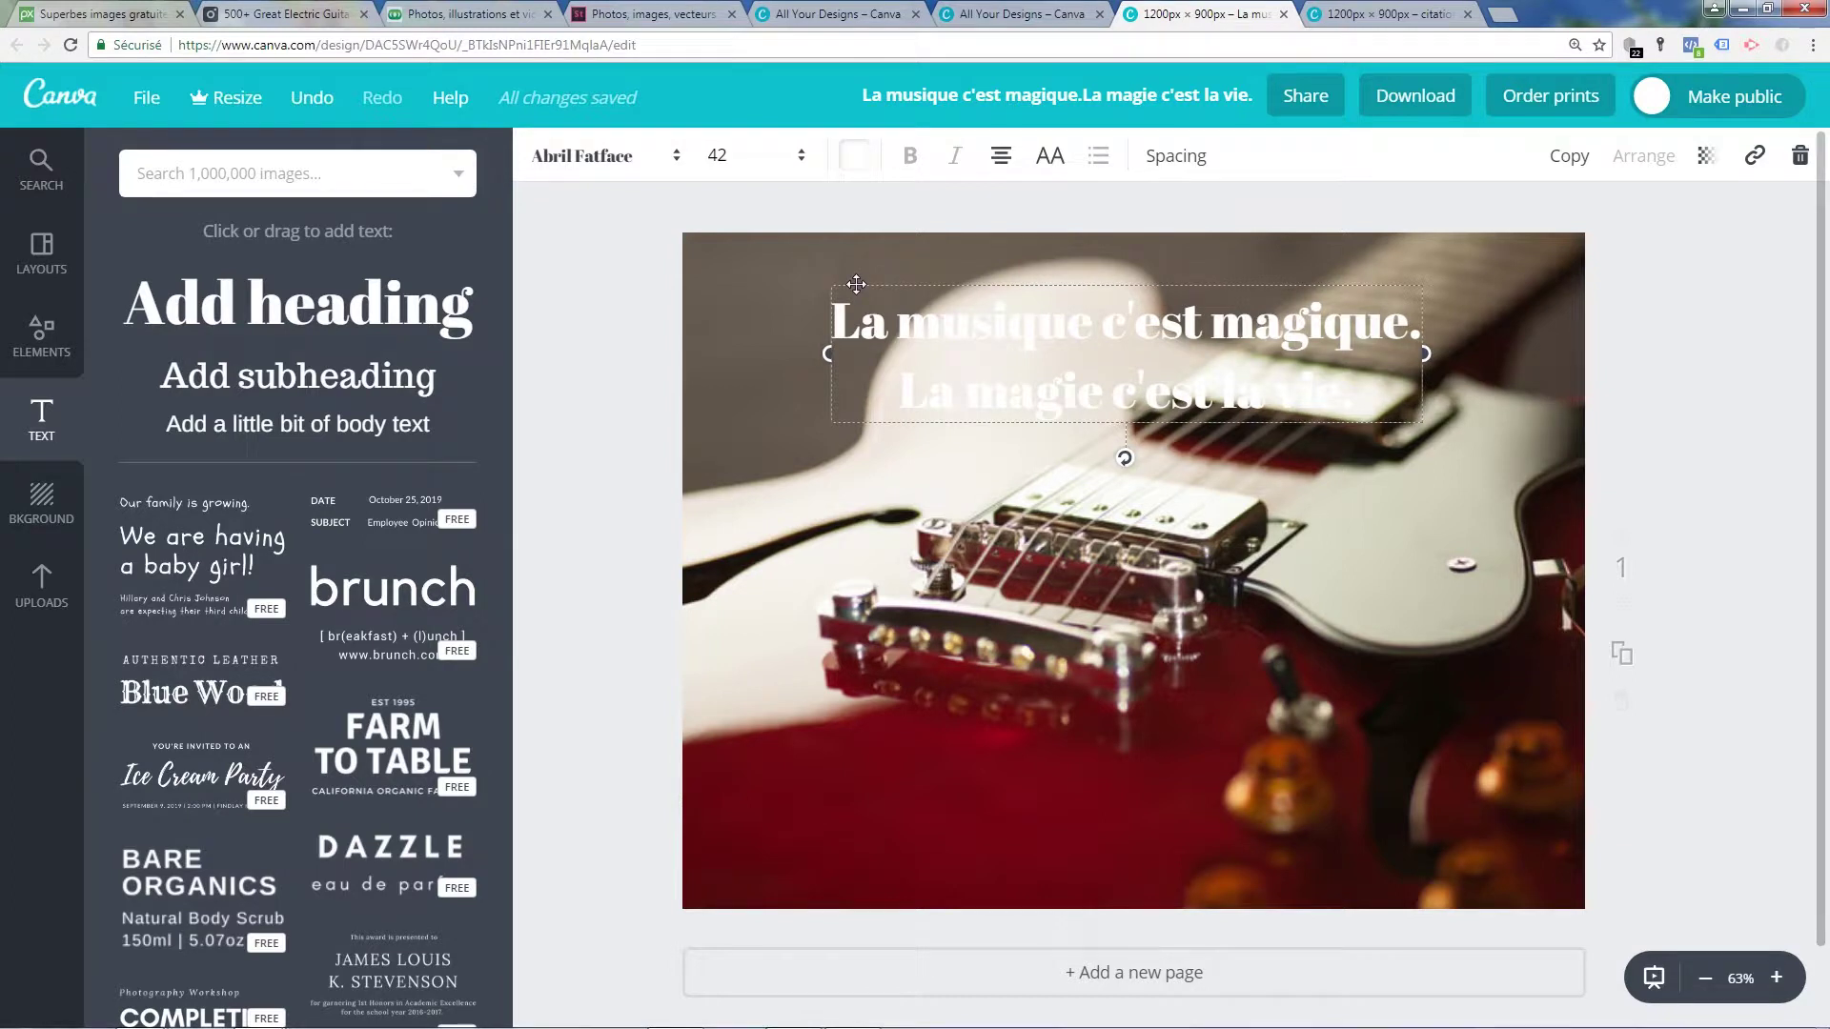
Widen the quote's text box on both sides so it spans most of the page width.
drag(825, 355, 755, 354)
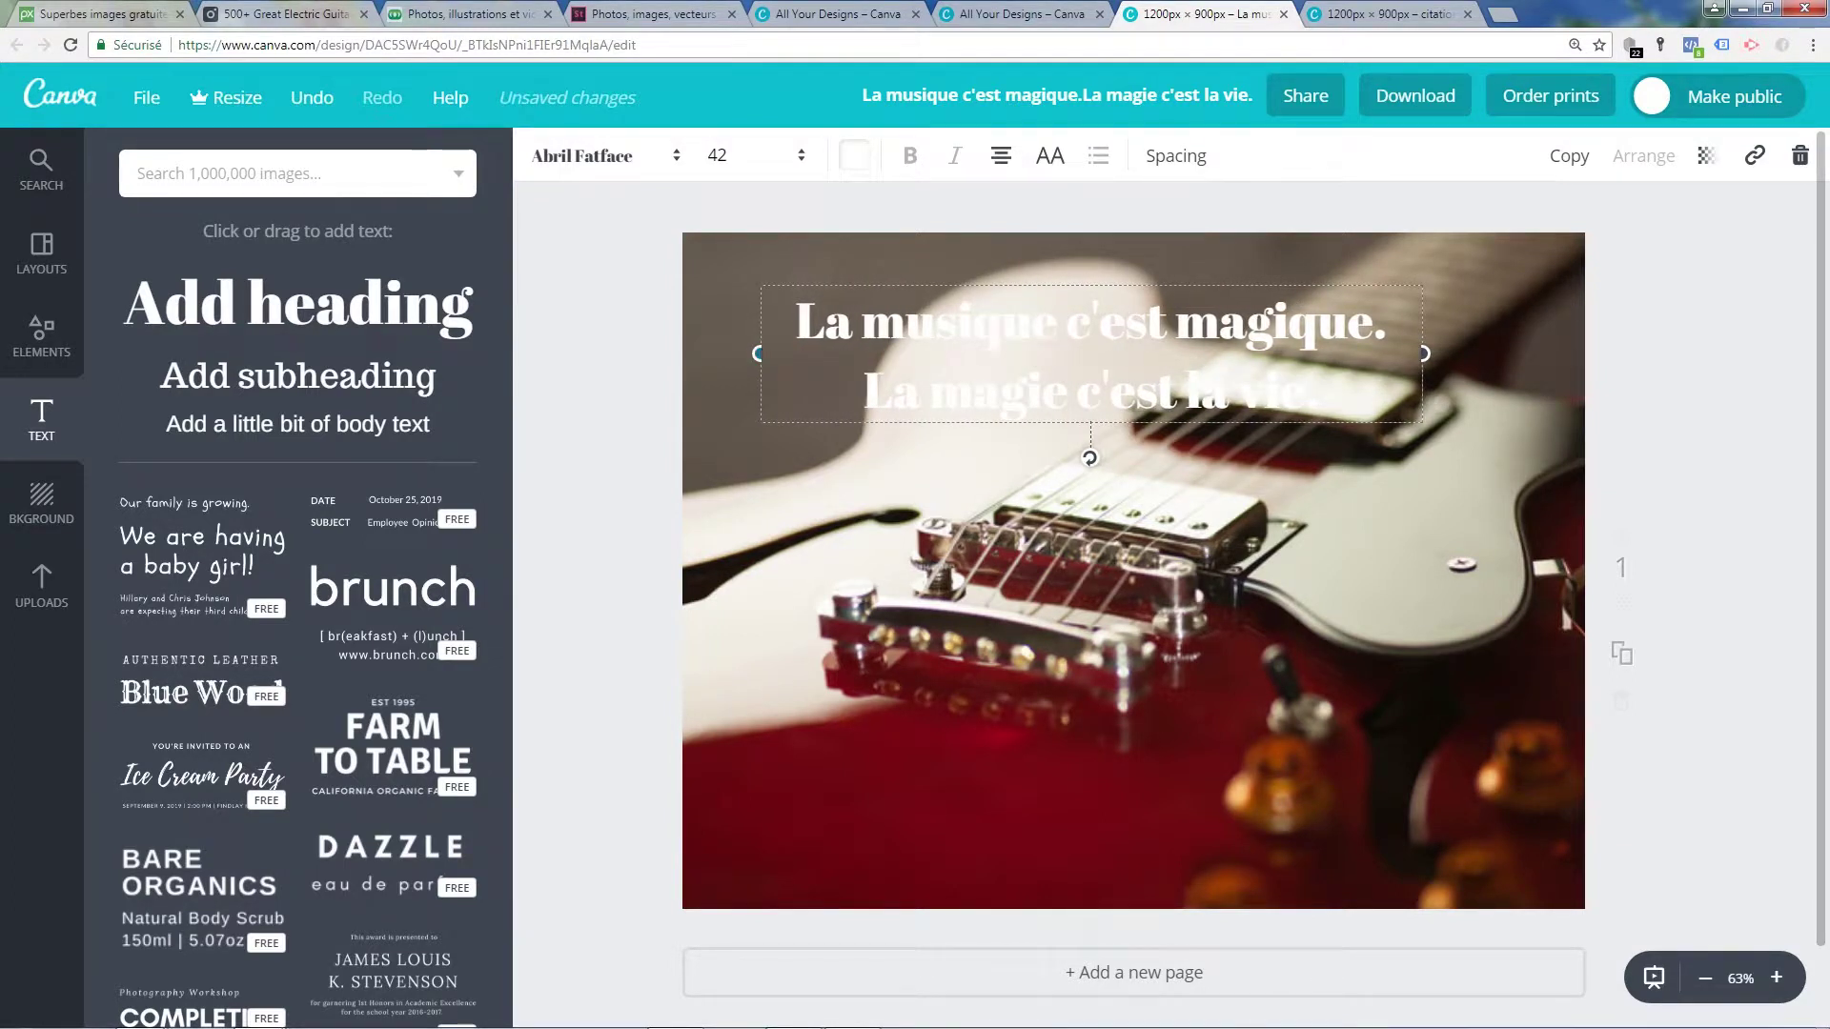
drag(1424, 353, 1526, 347)
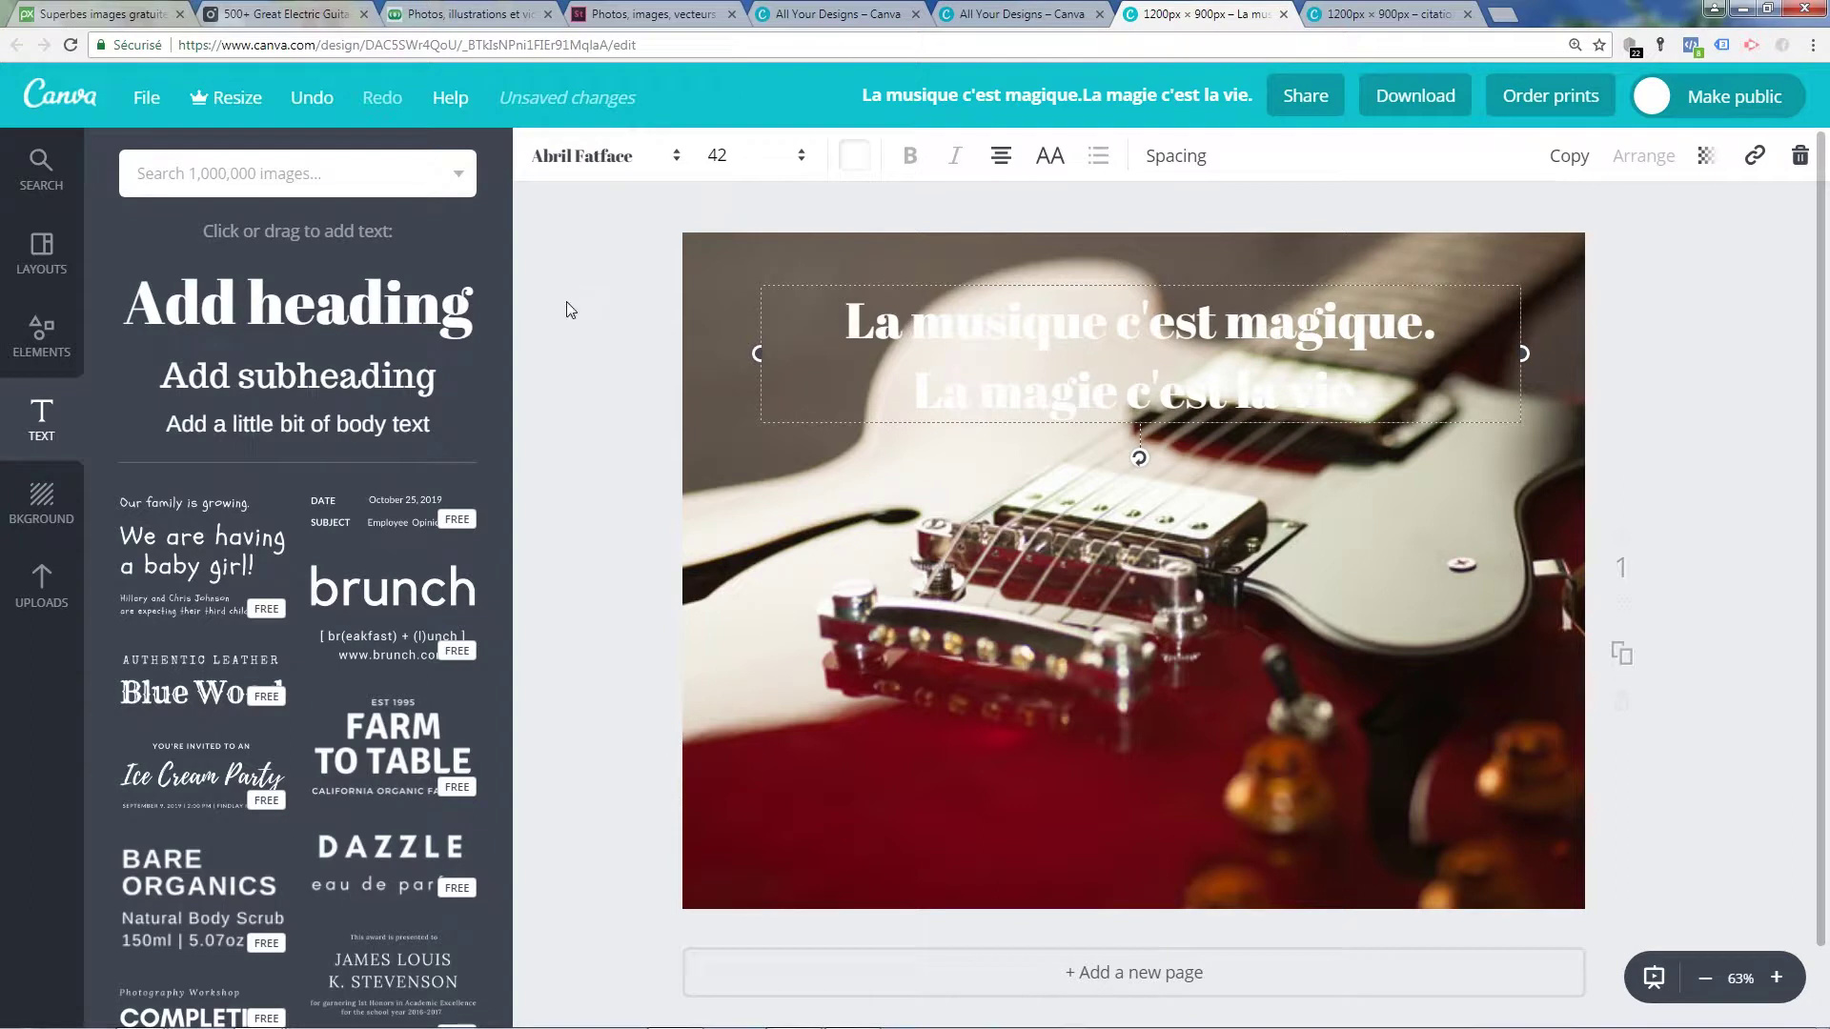
click(615, 311)
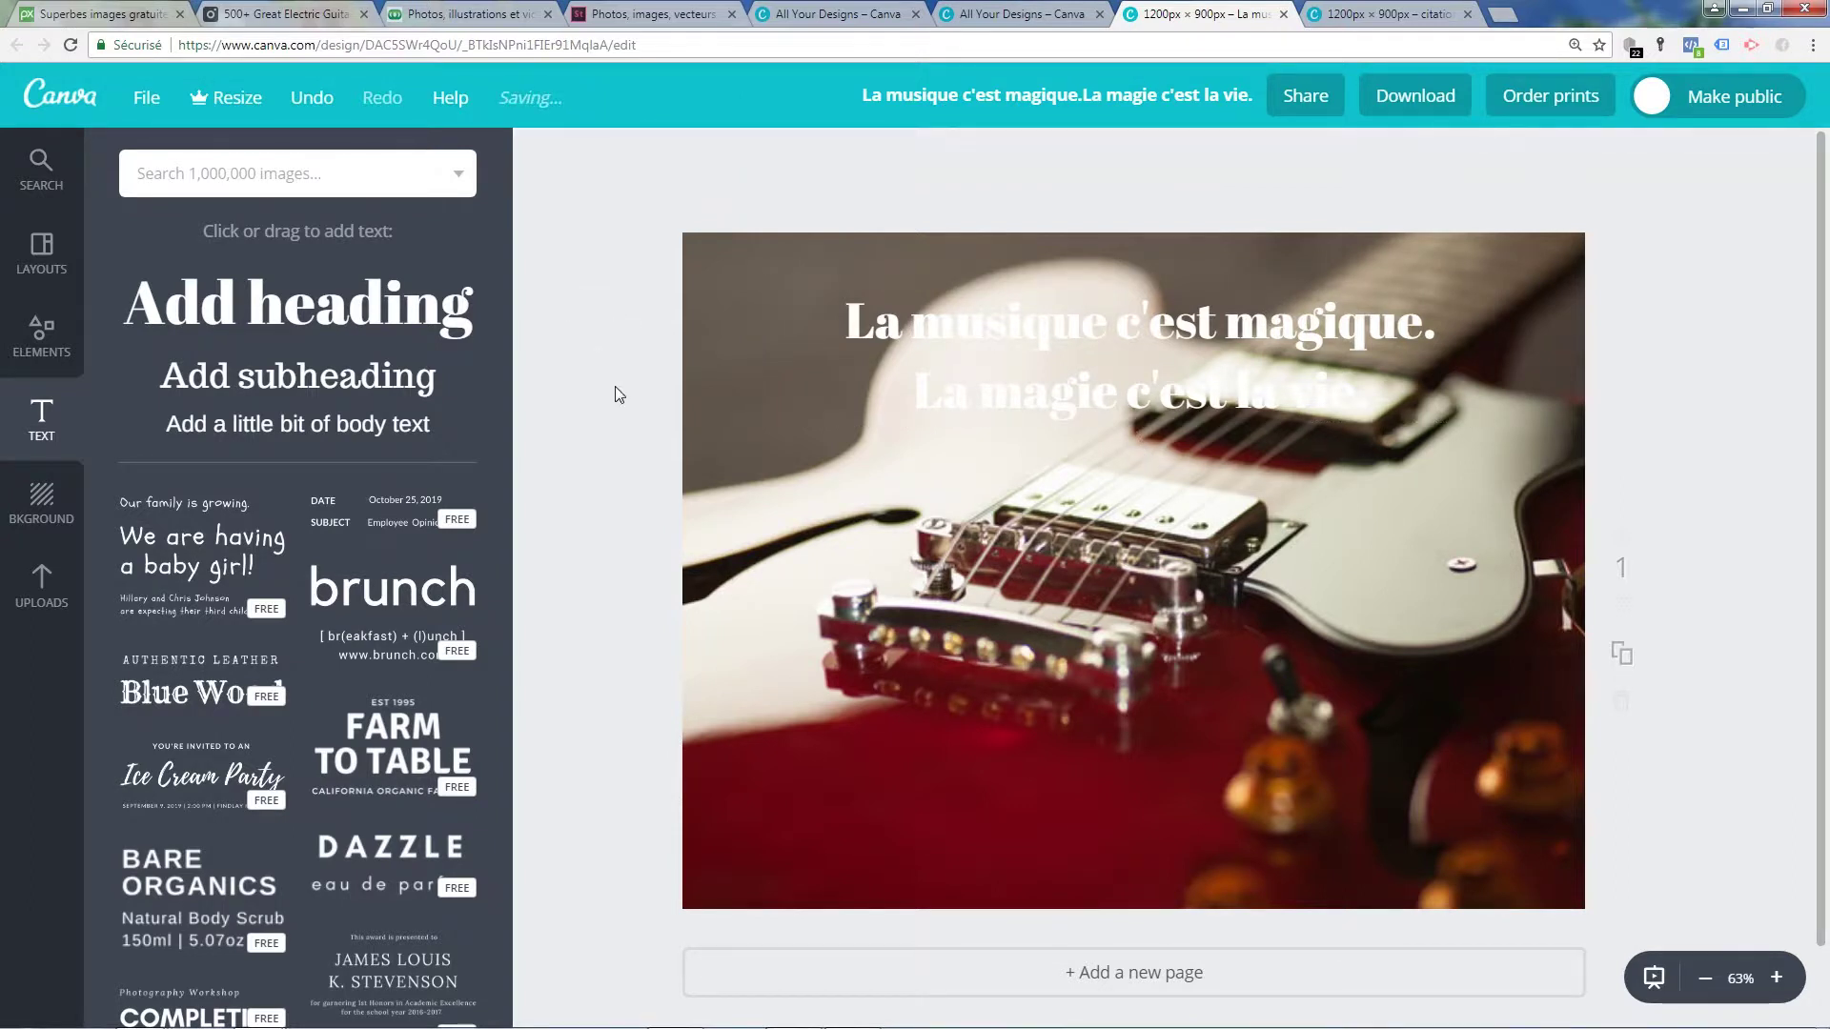
Add a solid white square shape and resize it into a wide rectangle covering the quote area.
click(41, 339)
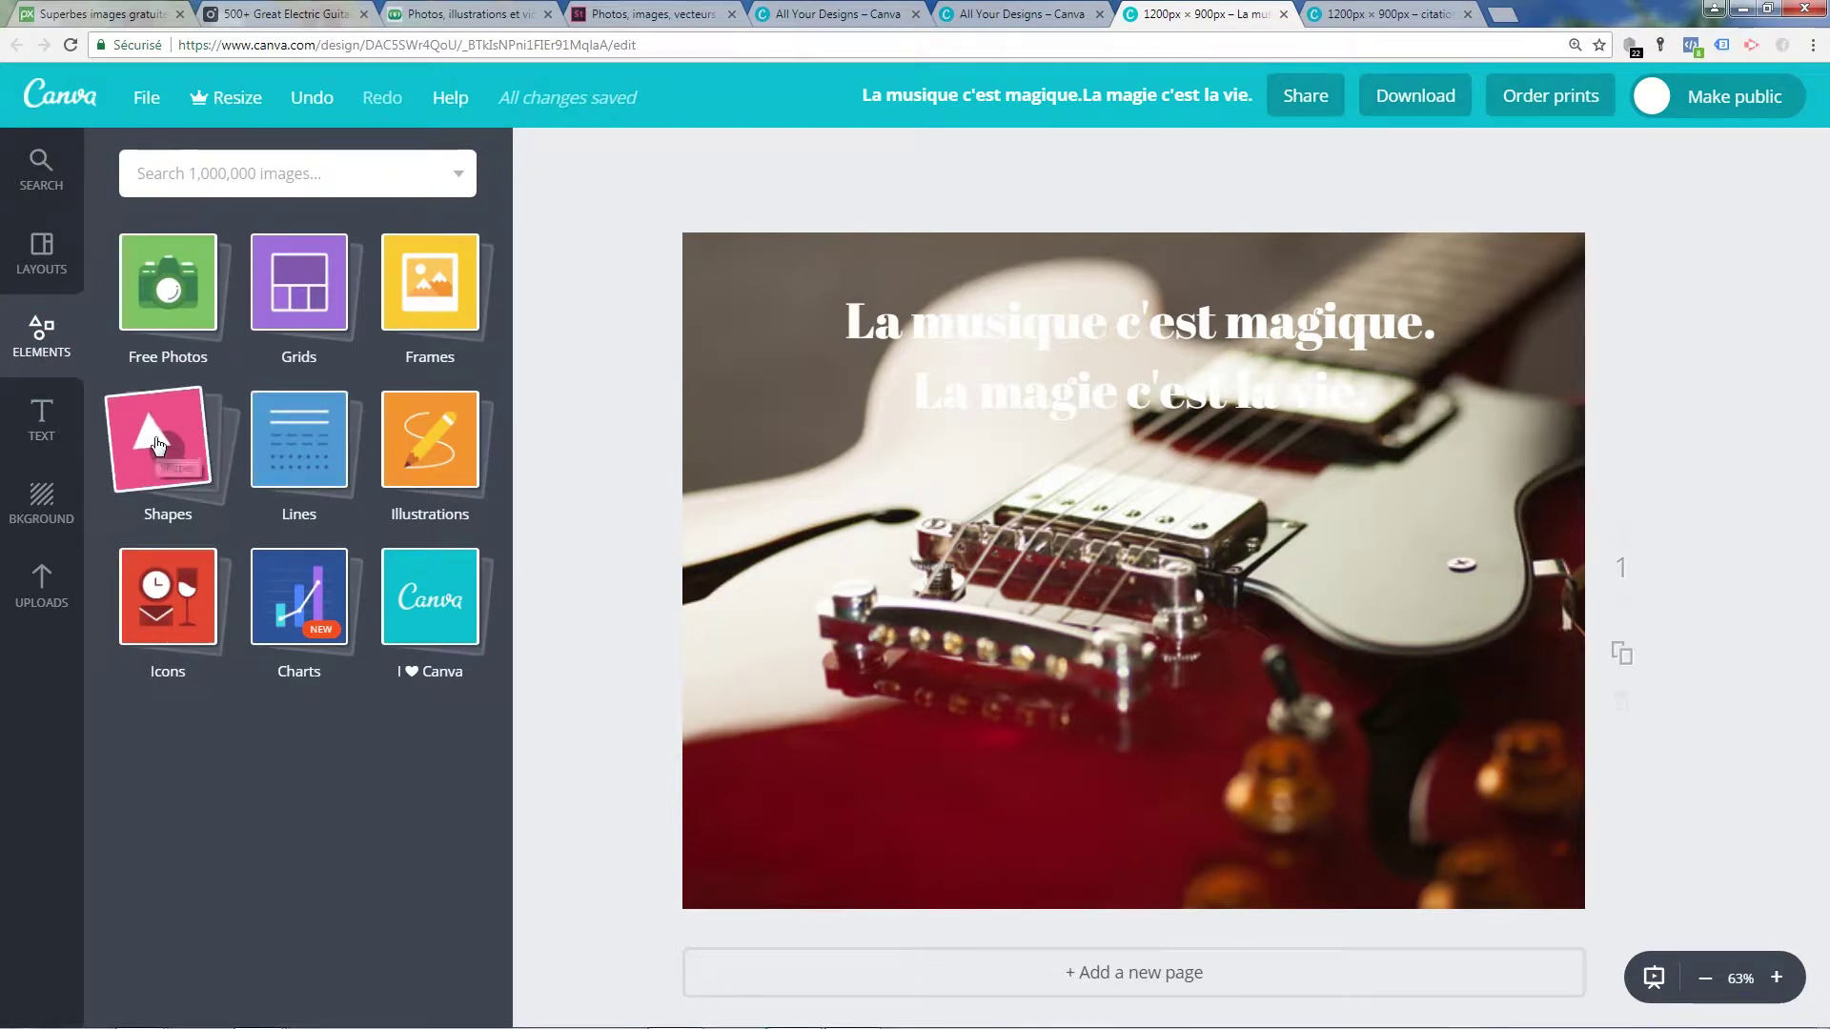
click(166, 439)
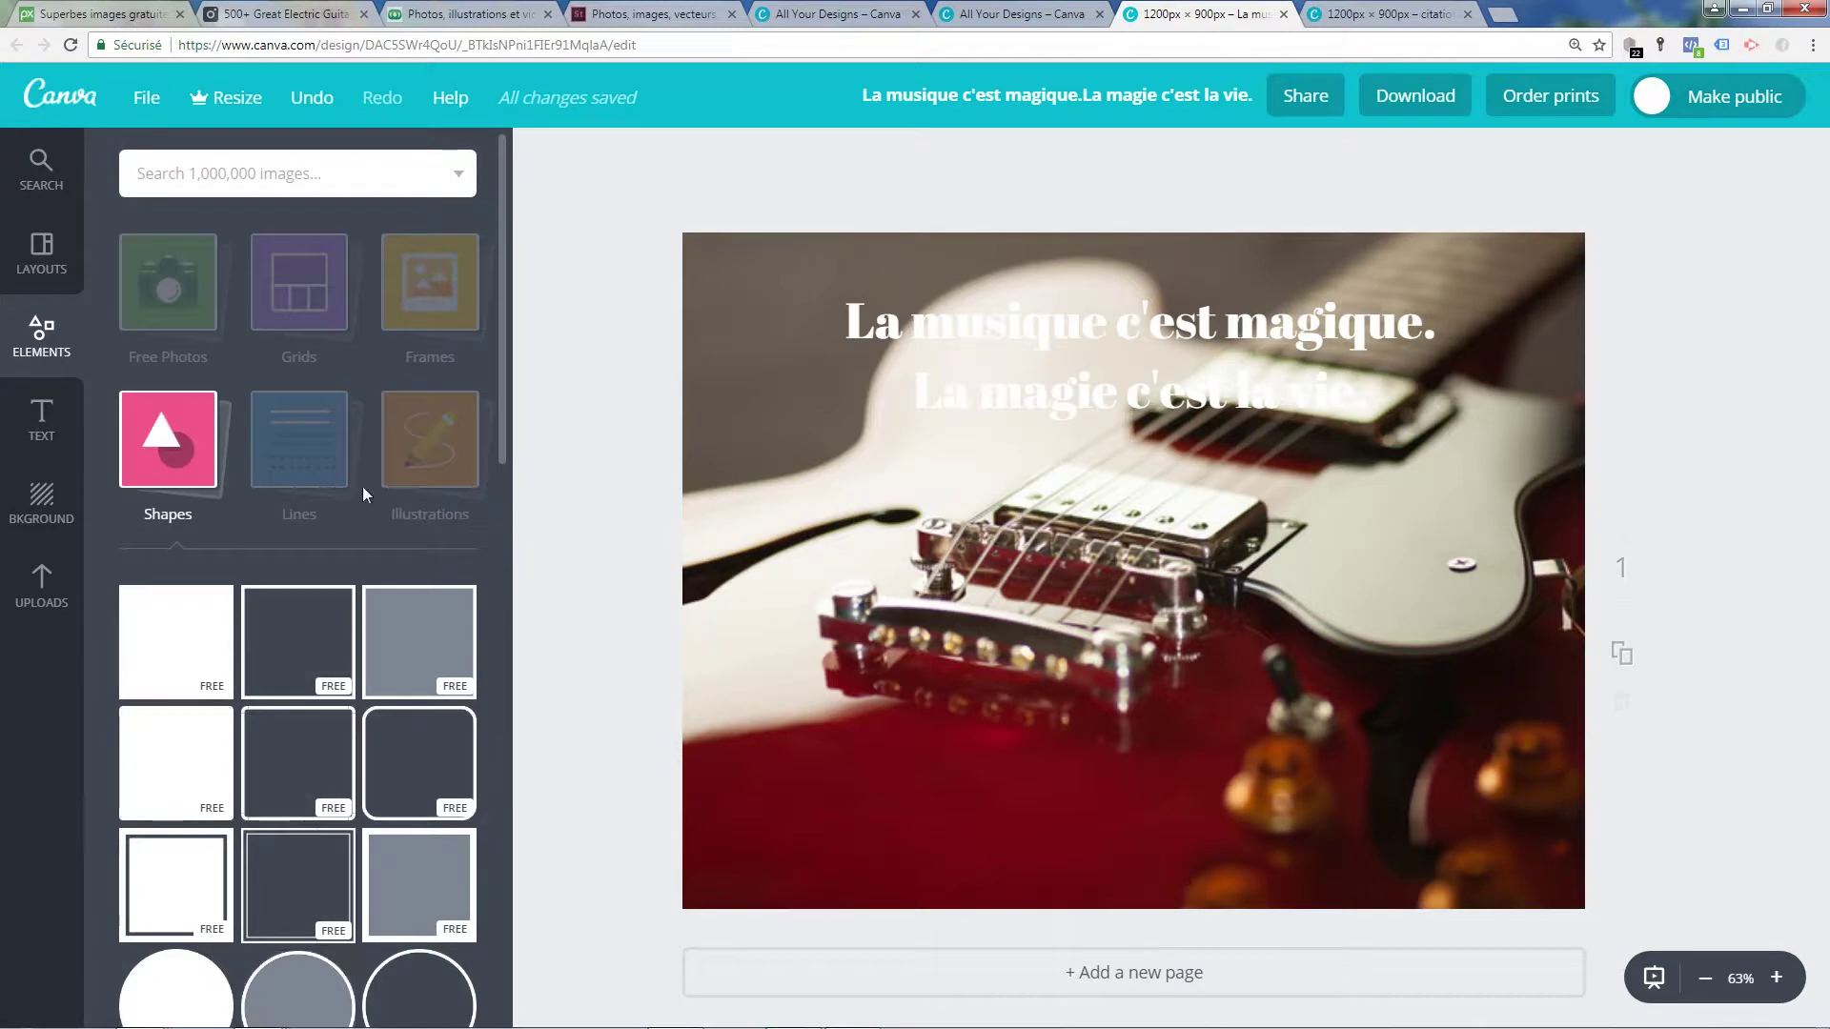
click(187, 649)
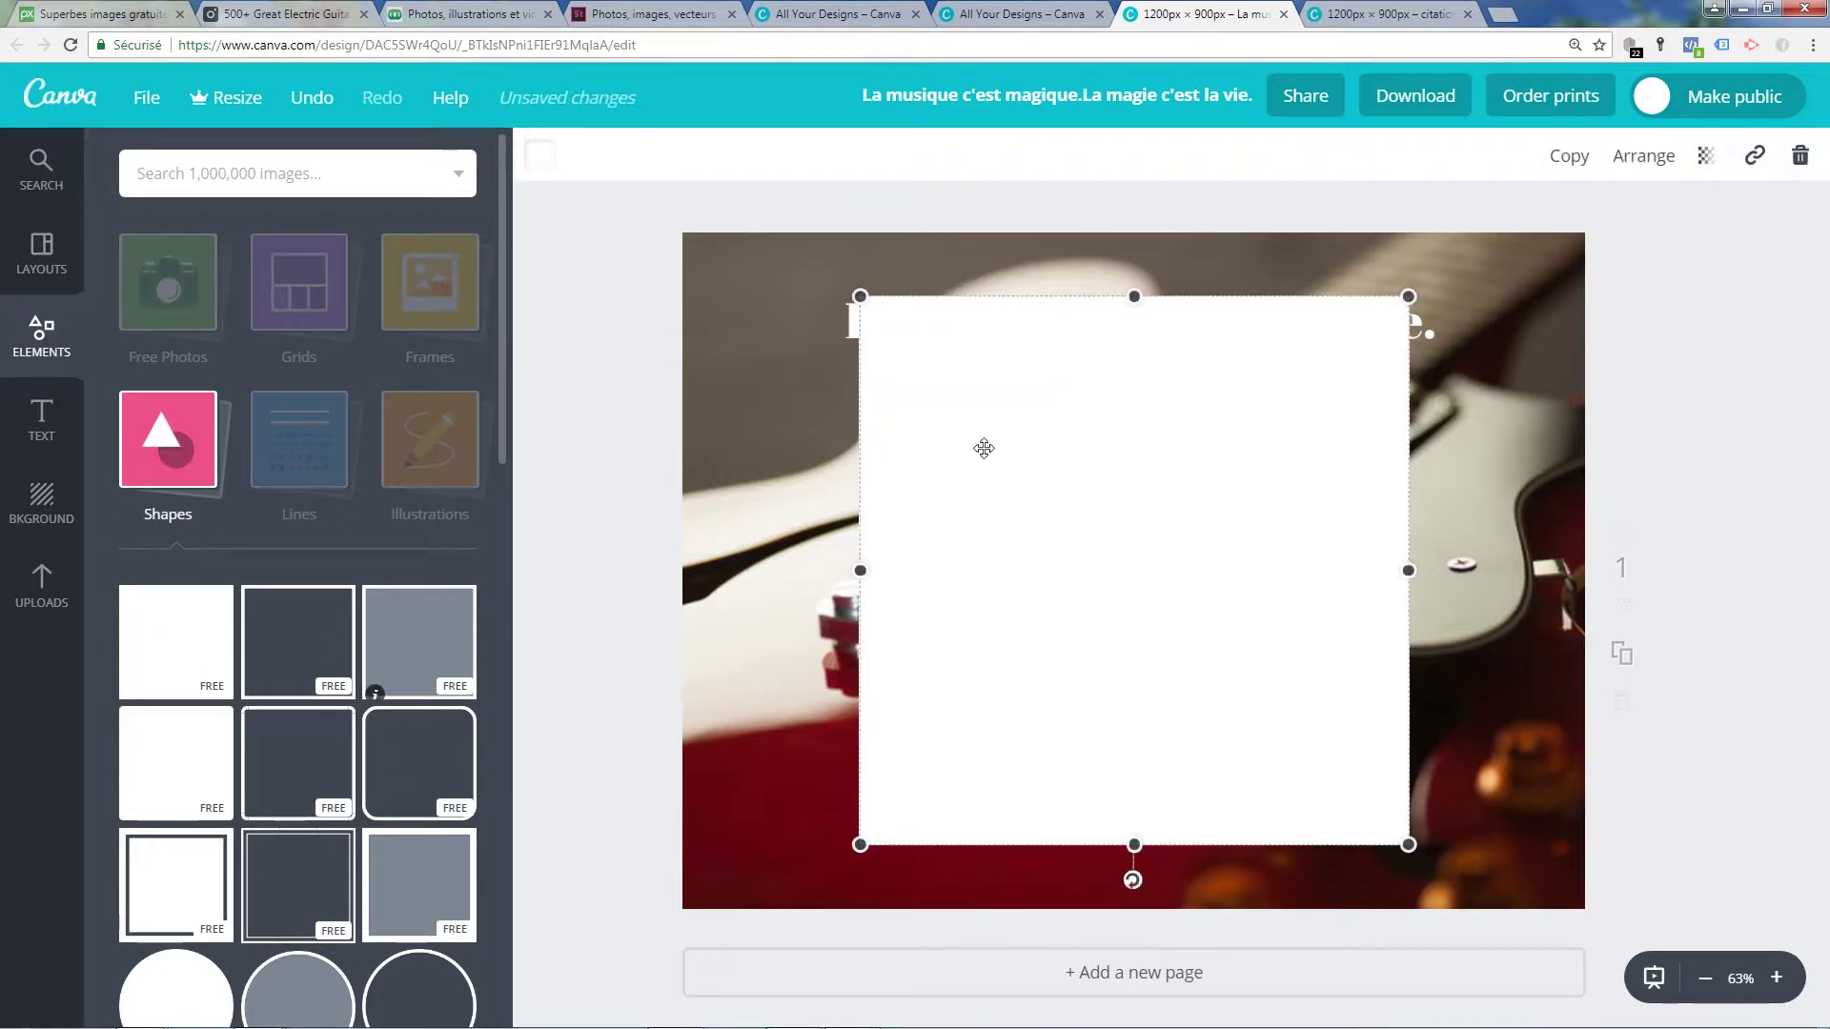
drag(1409, 845, 1321, 758)
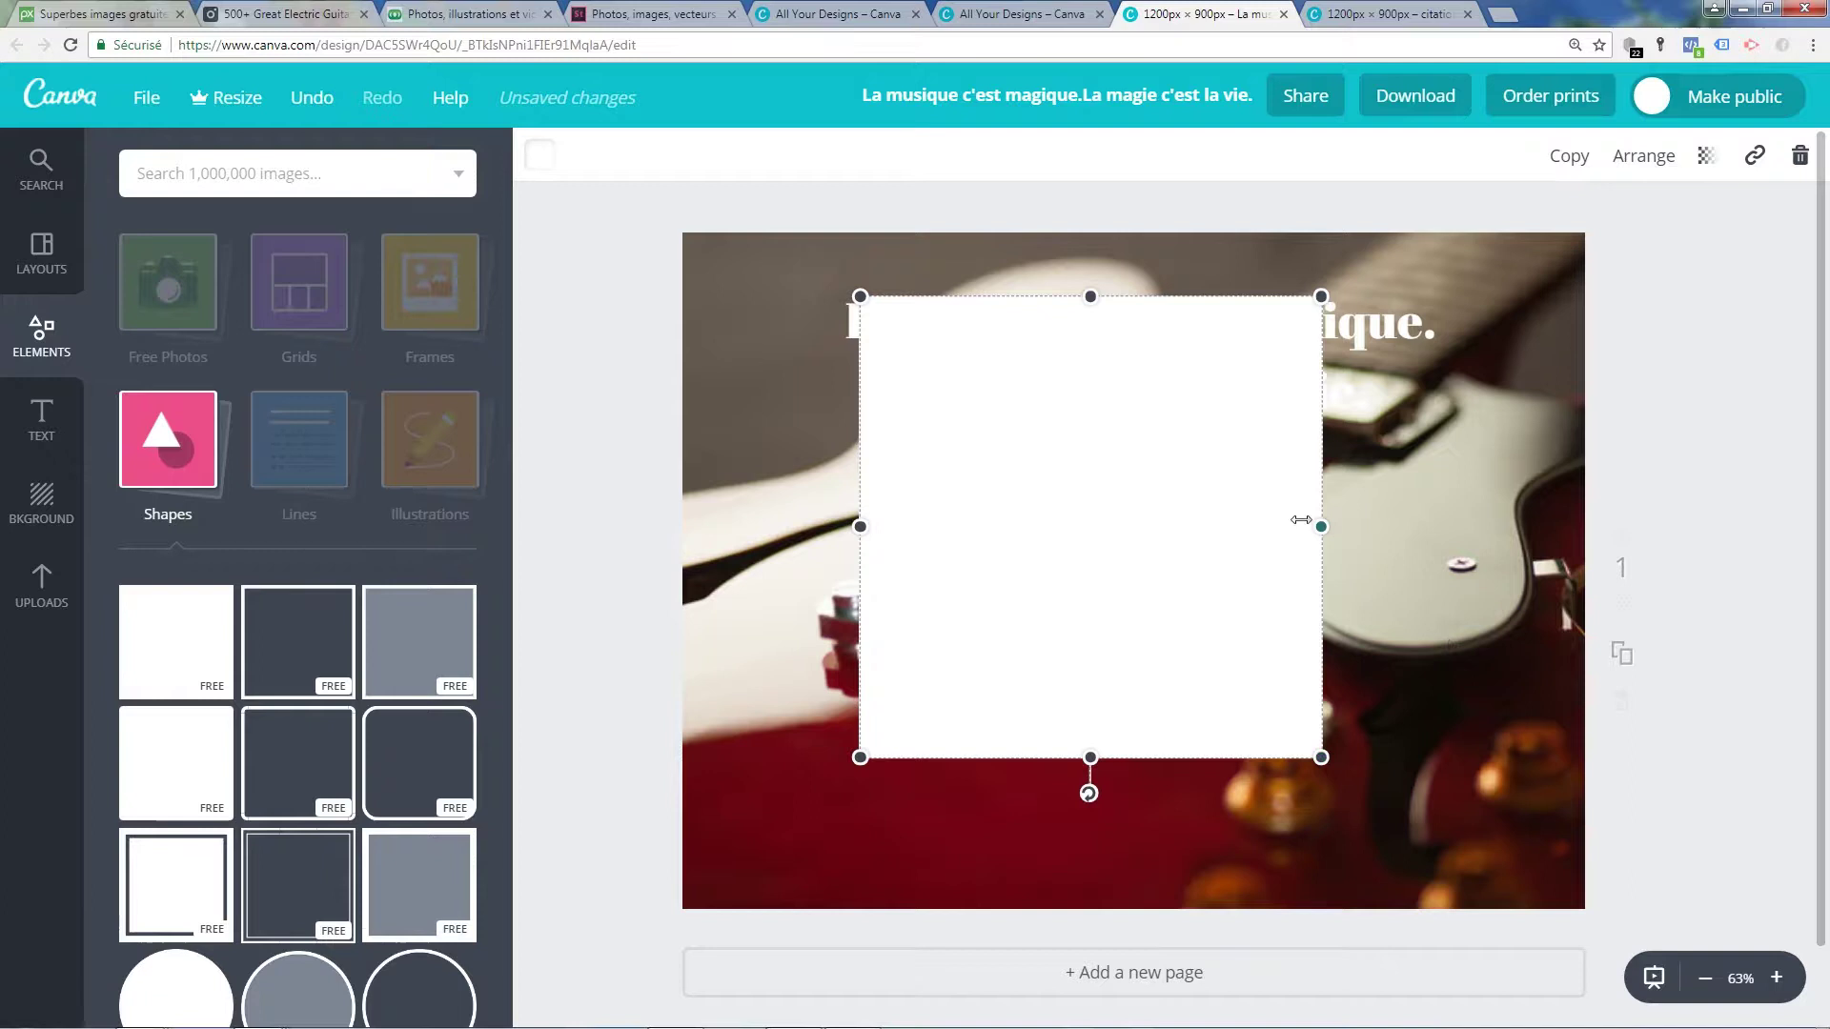
drag(1321, 527, 1535, 526)
drag(860, 527, 741, 526)
drag(1137, 757, 1219, 394)
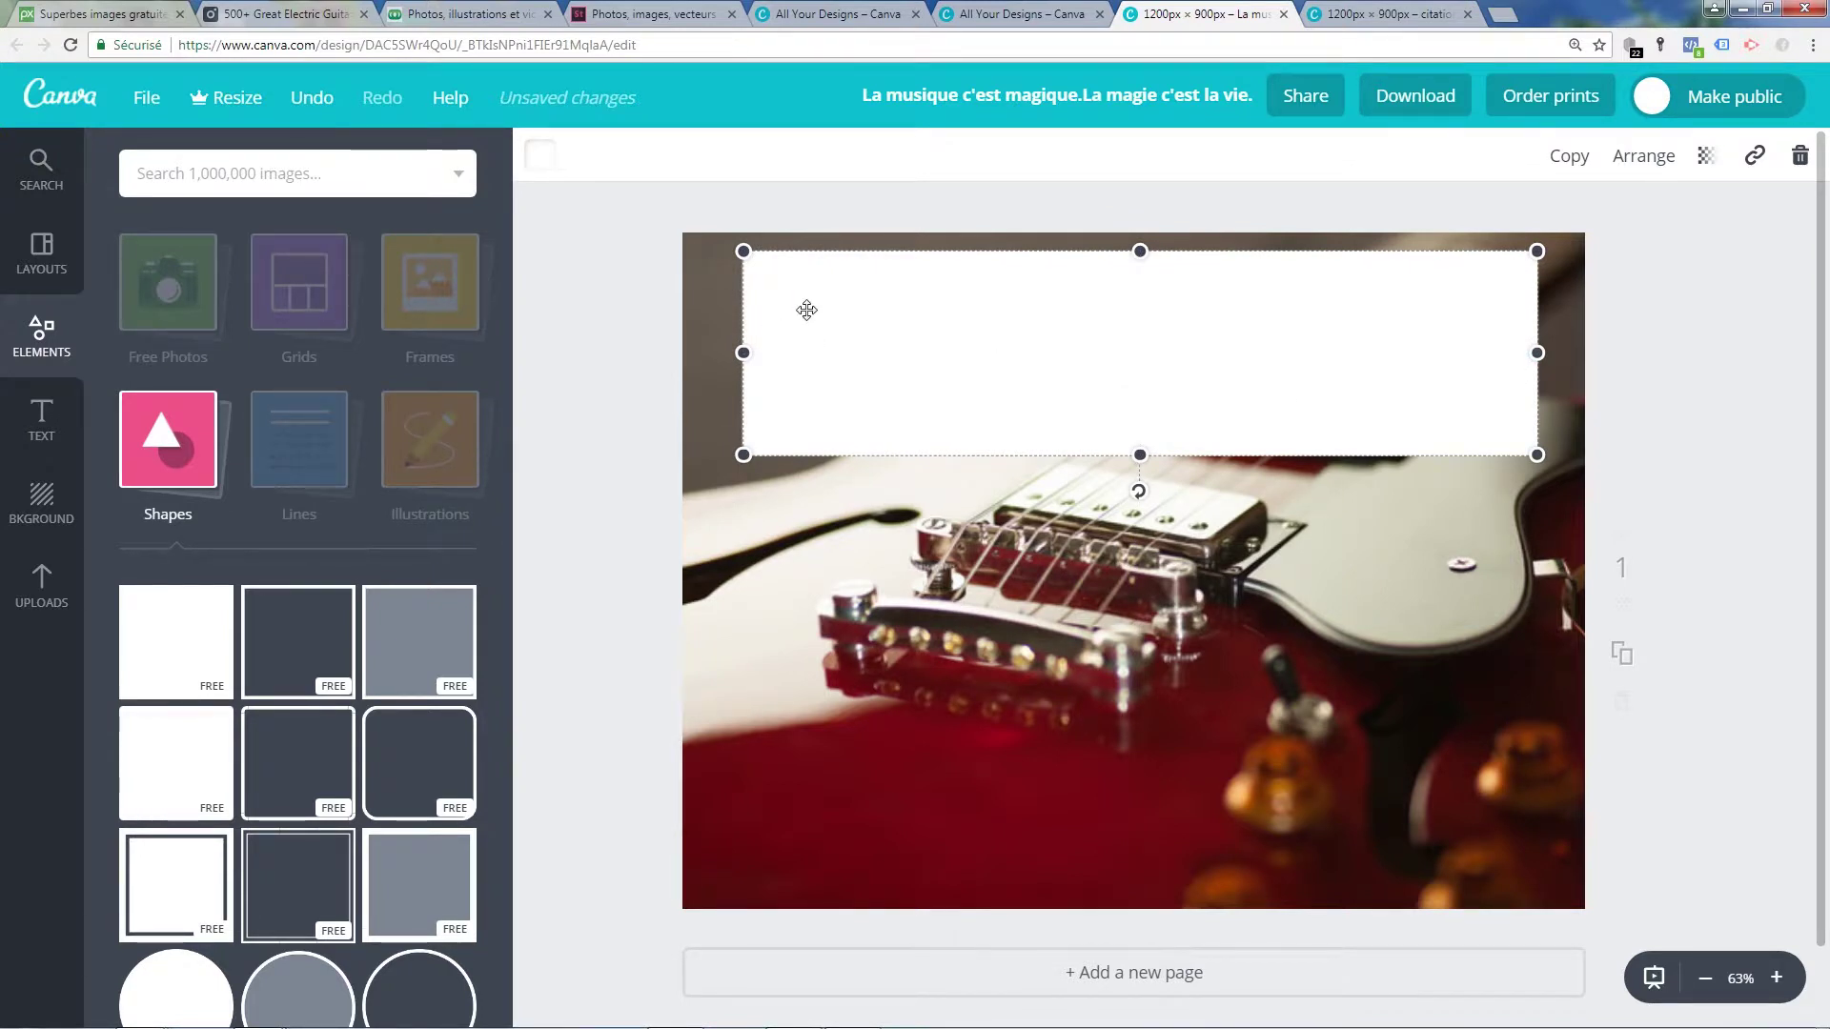
Fill the rectangle with black and send it back behind the quote text.
click(539, 158)
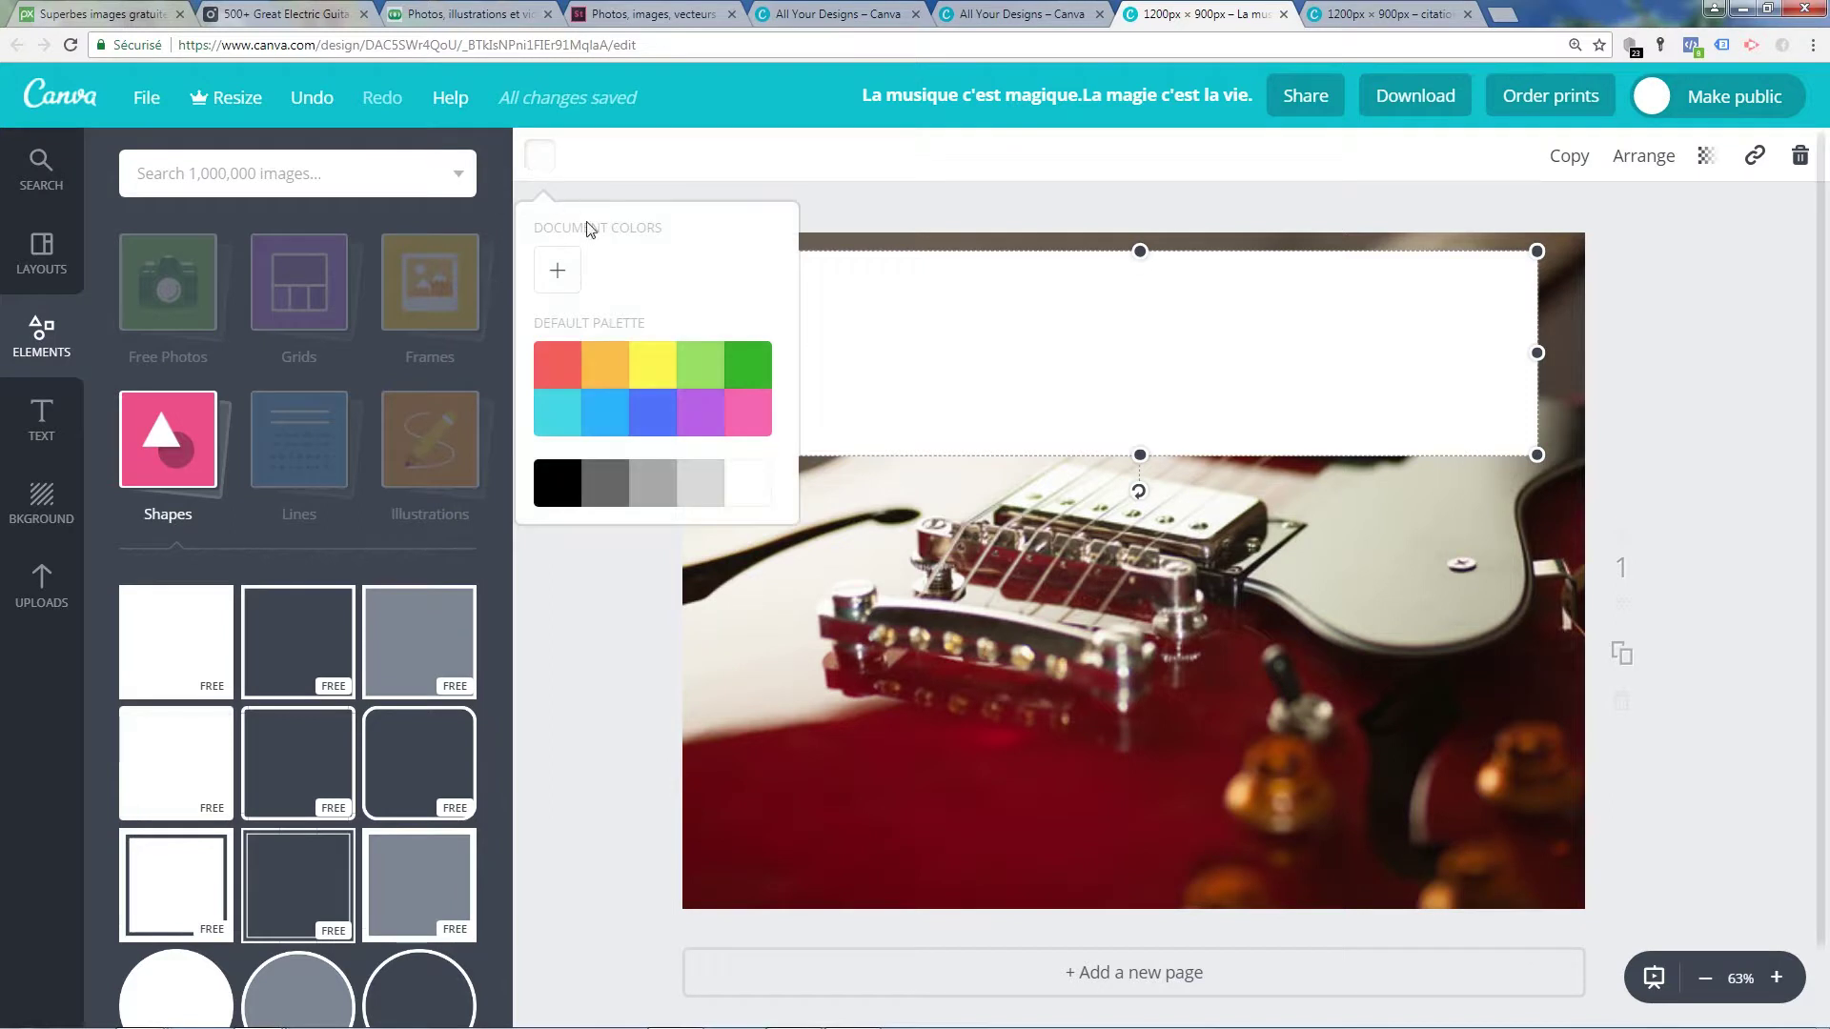
click(561, 487)
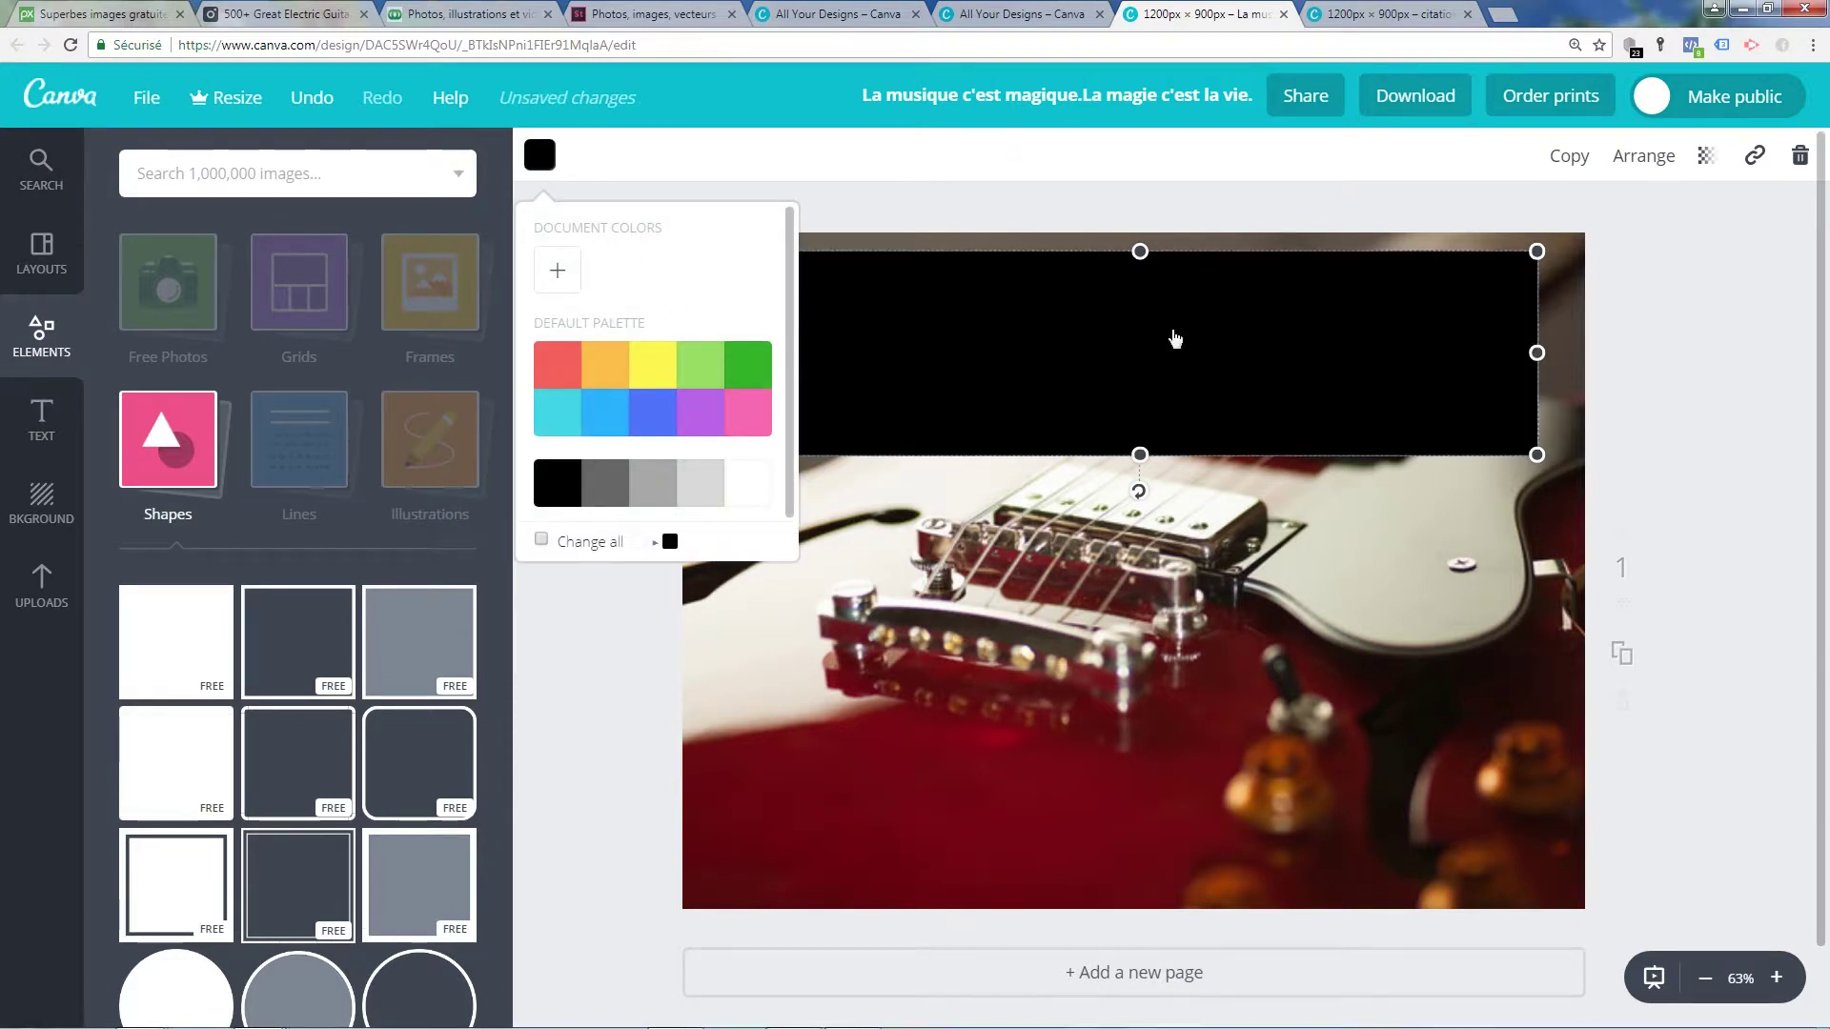
click(1426, 298)
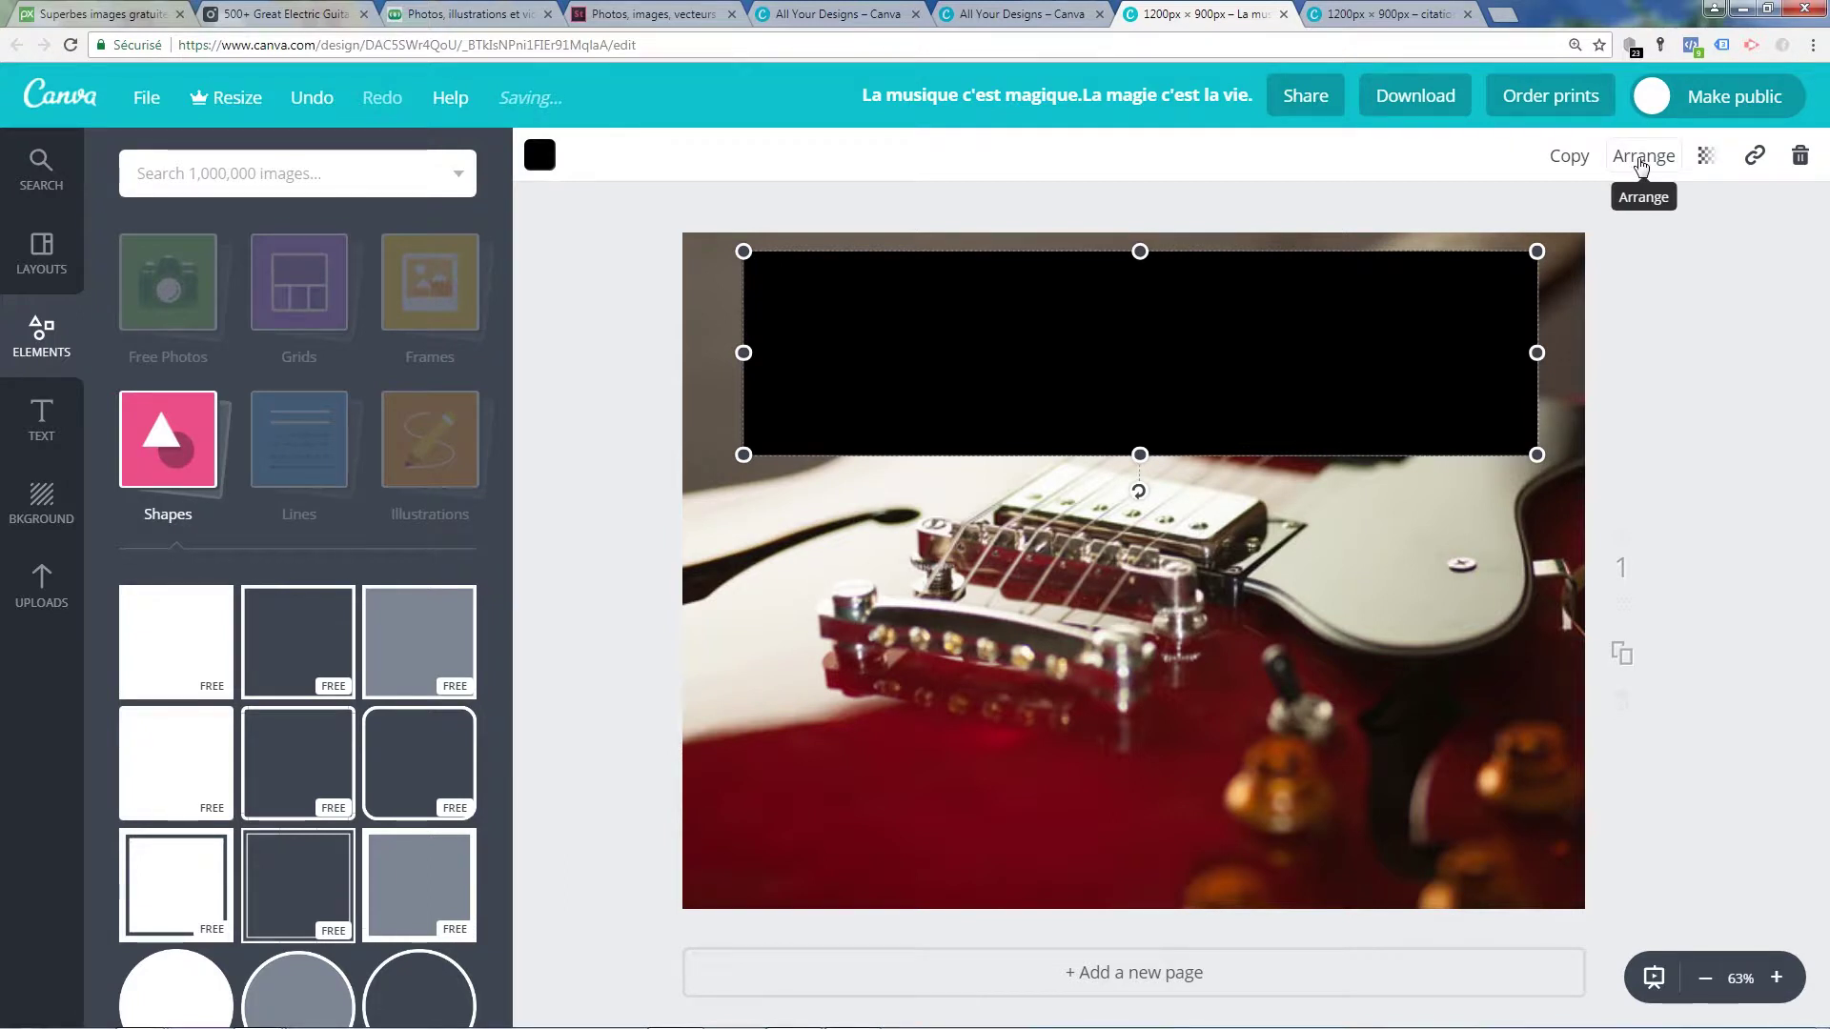
click(1640, 162)
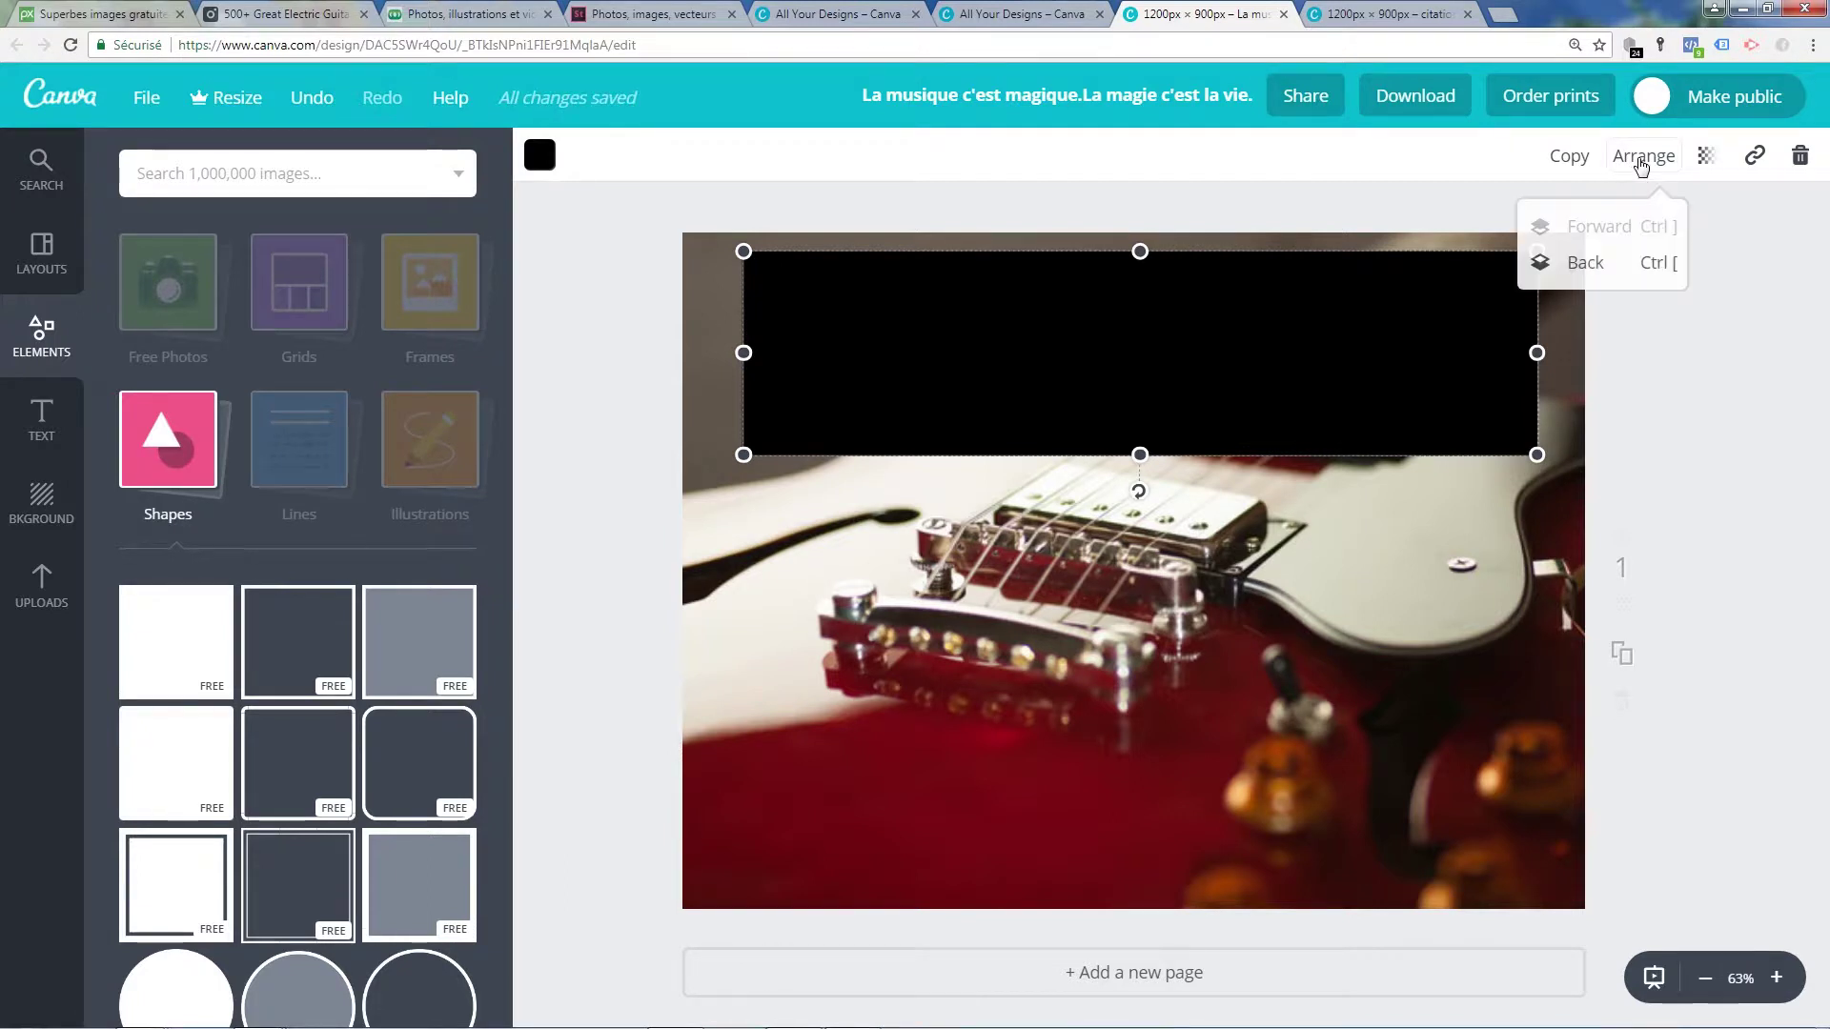
click(1586, 264)
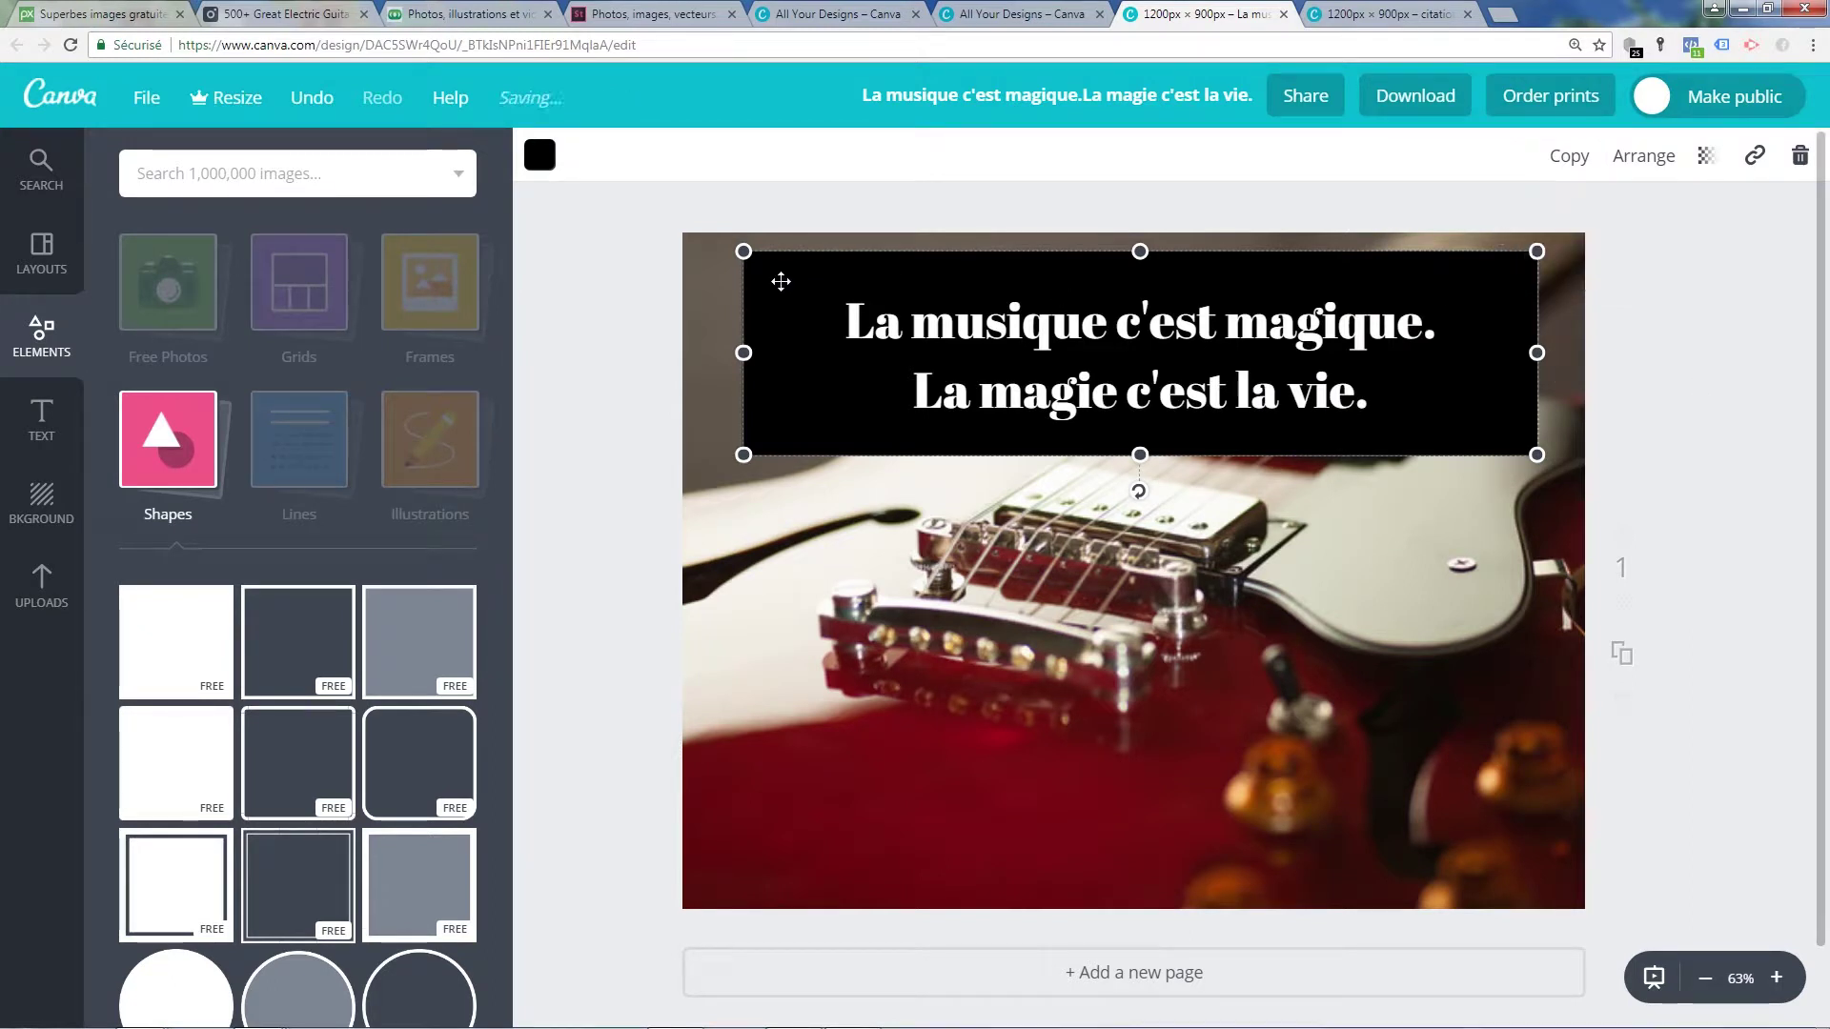
Shift the black rectangle slightly down to center it behind the quote and set its transparency to 26.
drag(777, 278, 779, 280)
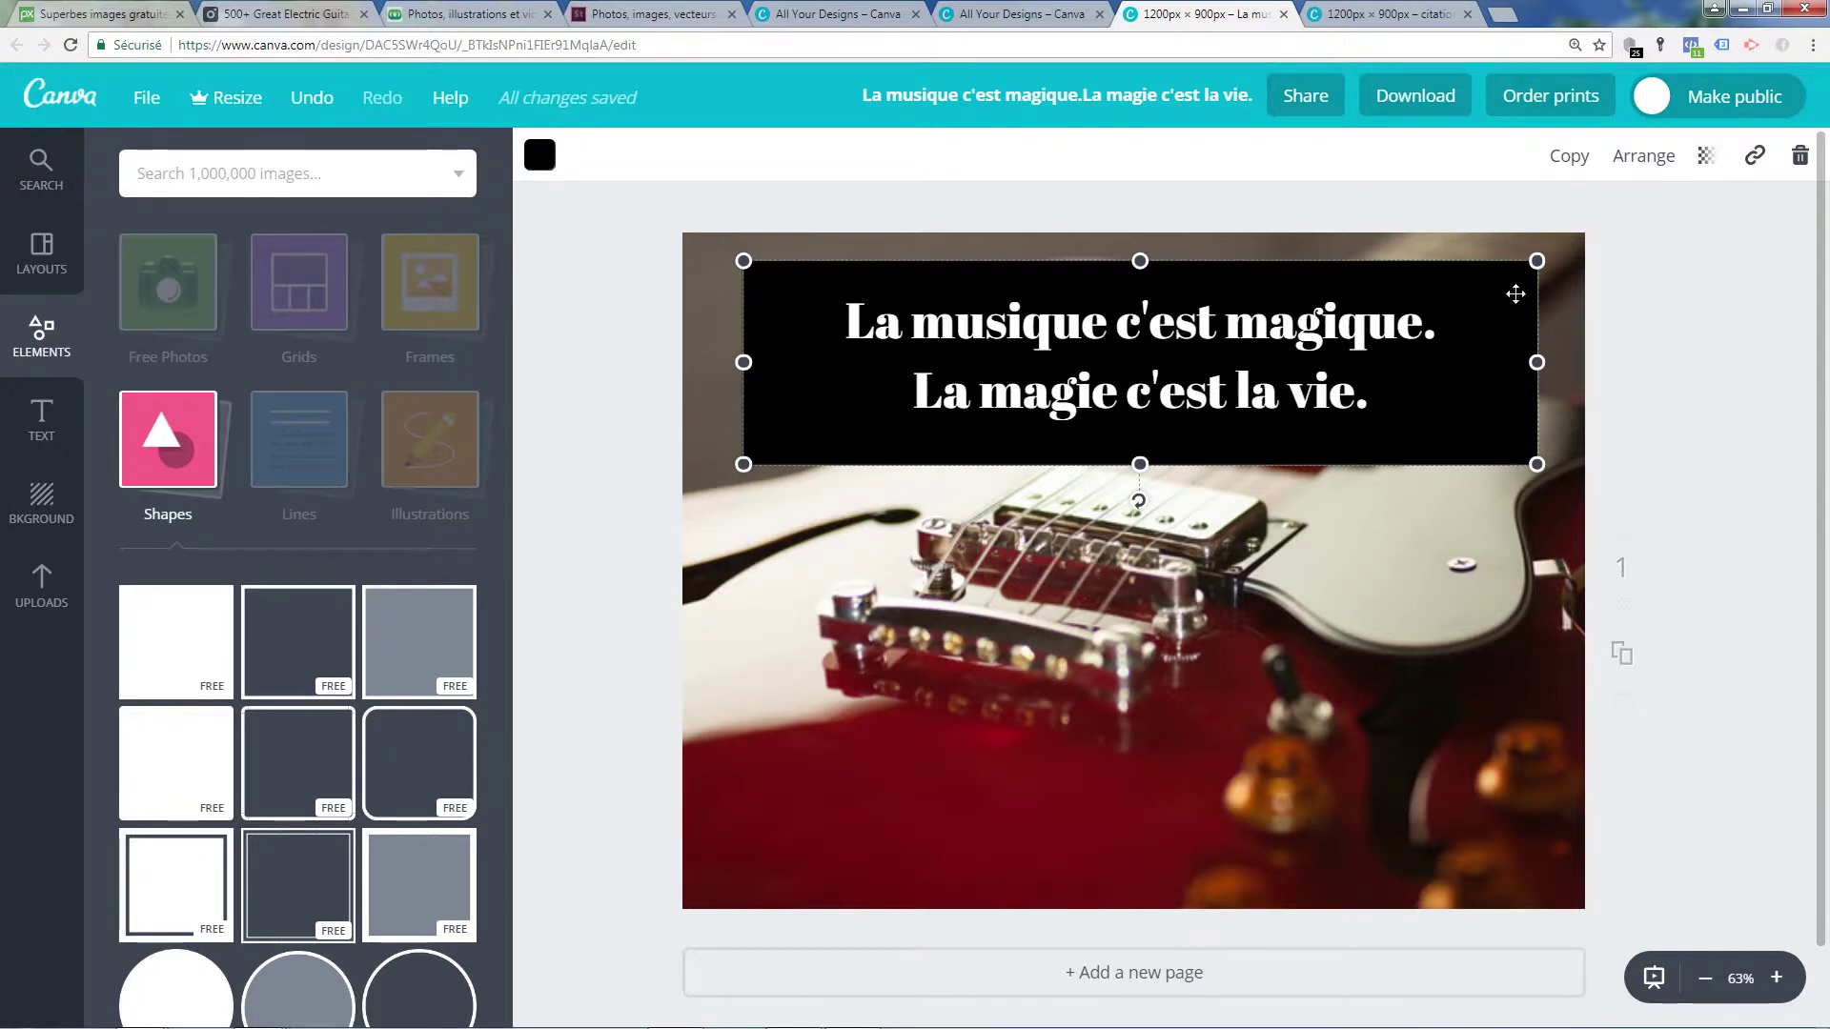
click(1706, 157)
drag(1672, 235, 1550, 238)
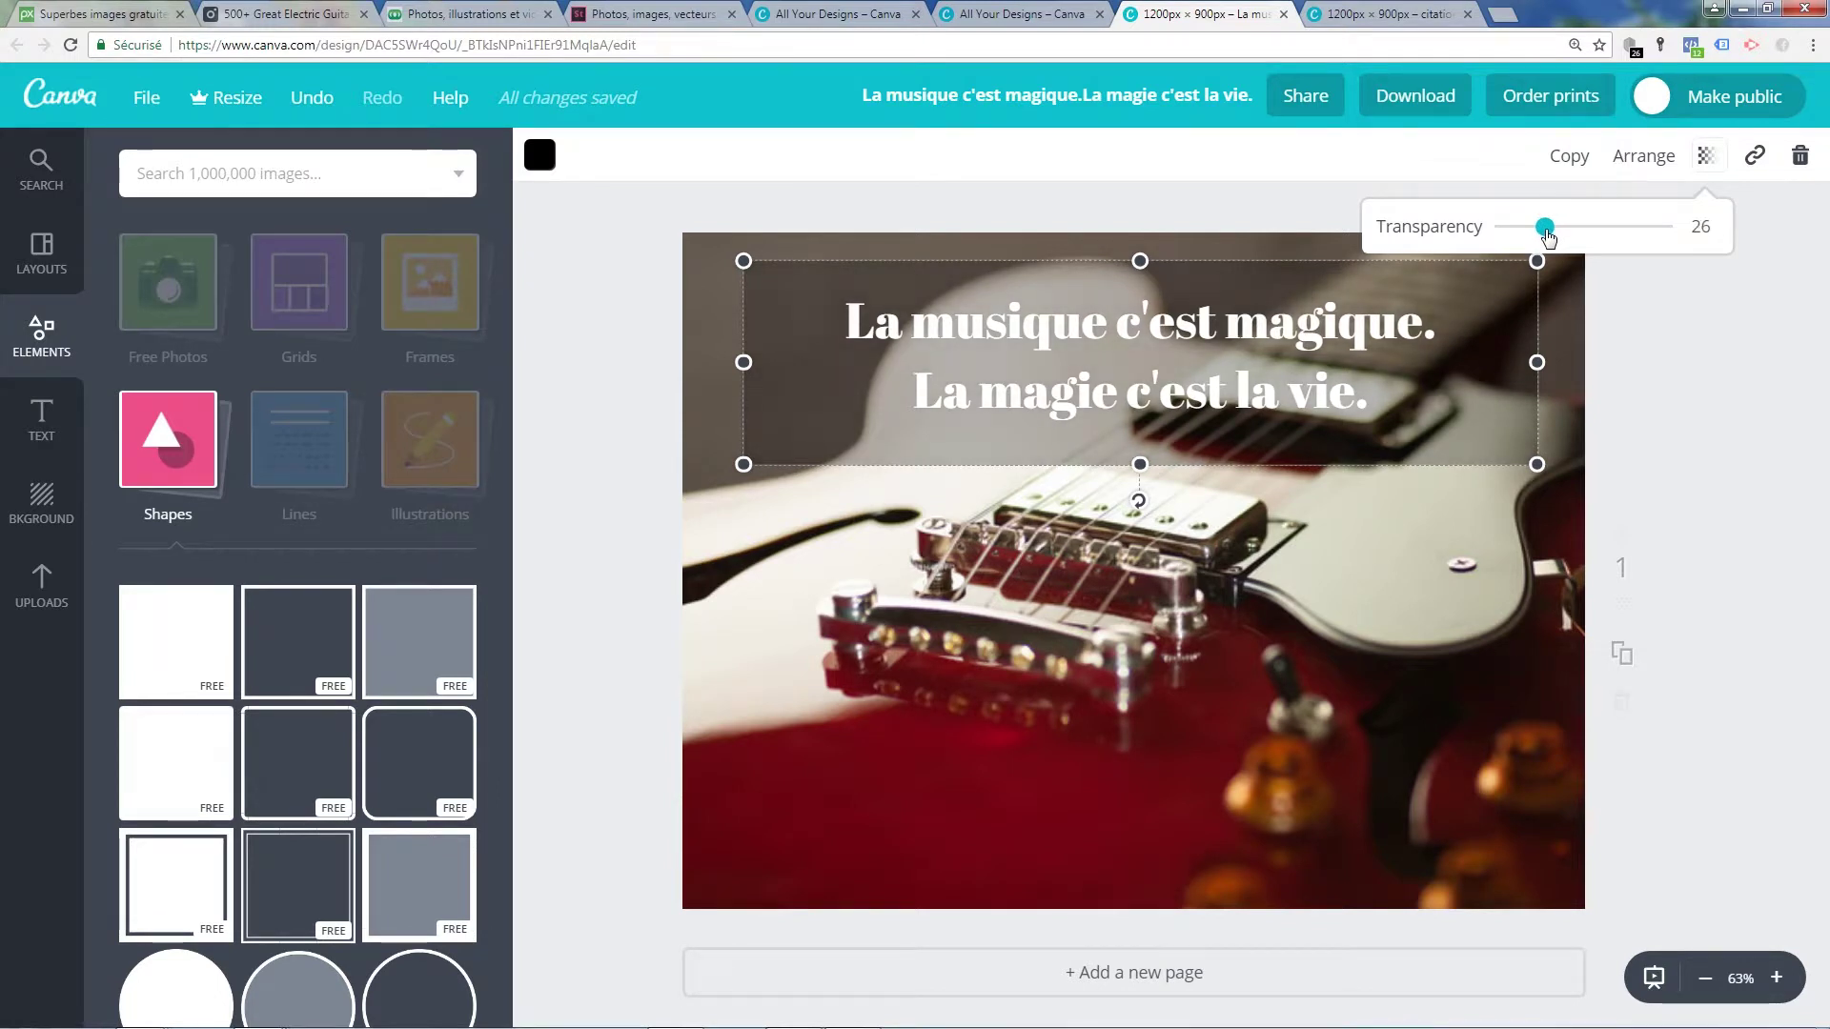
click(598, 340)
click(586, 343)
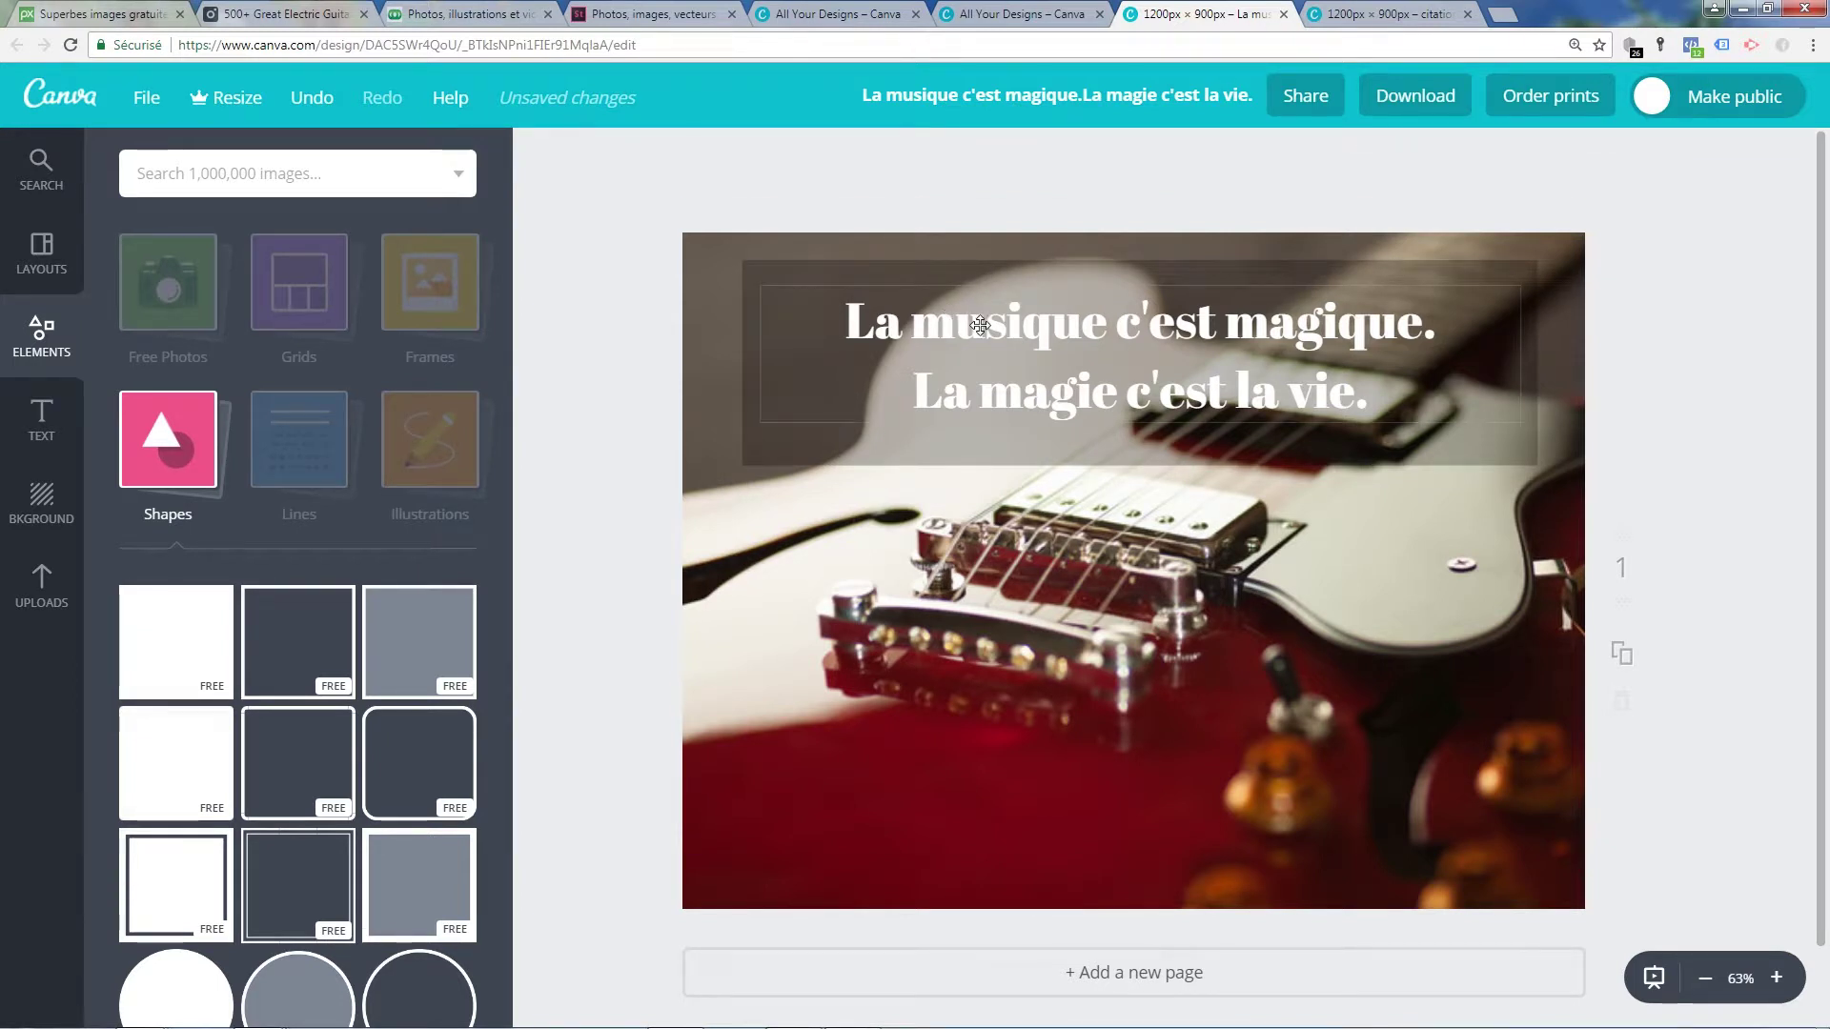
Add a straight double quotation mark before "La musique" and after "la vie.", each separated by a space.
double_click(929, 335)
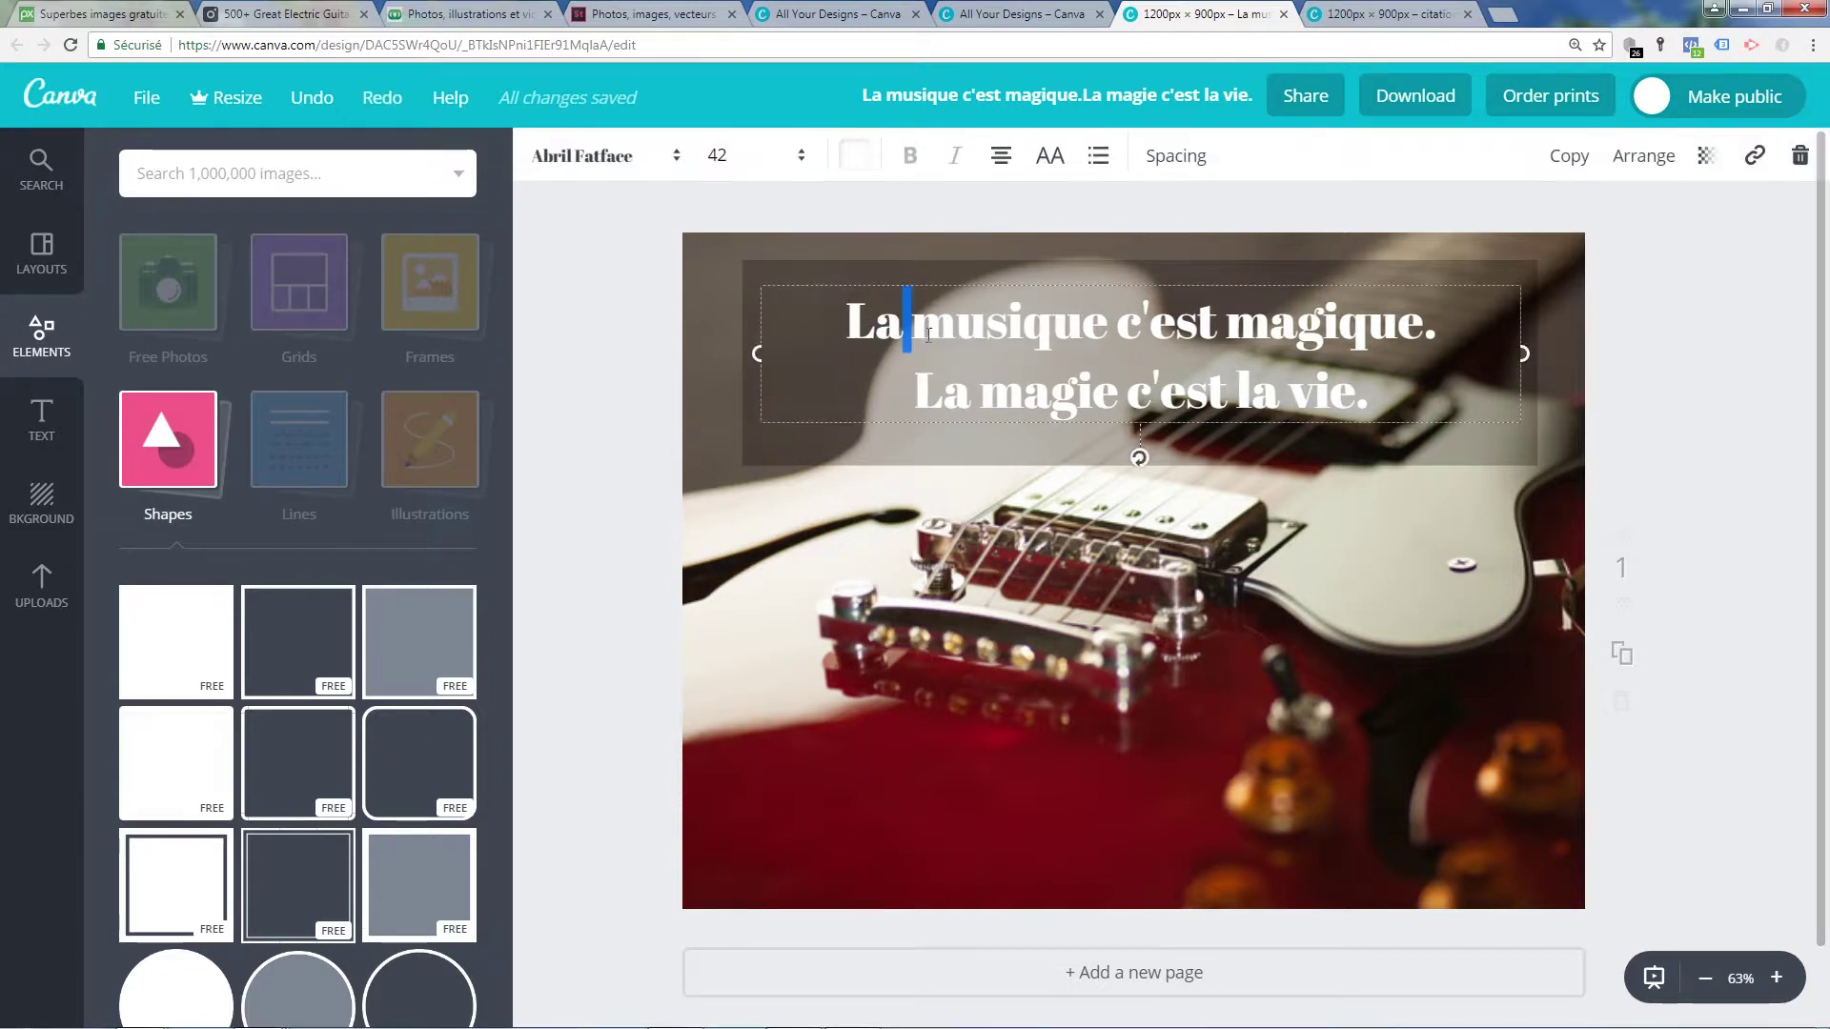
click(845, 314)
text(")
click(1368, 385)
text(")
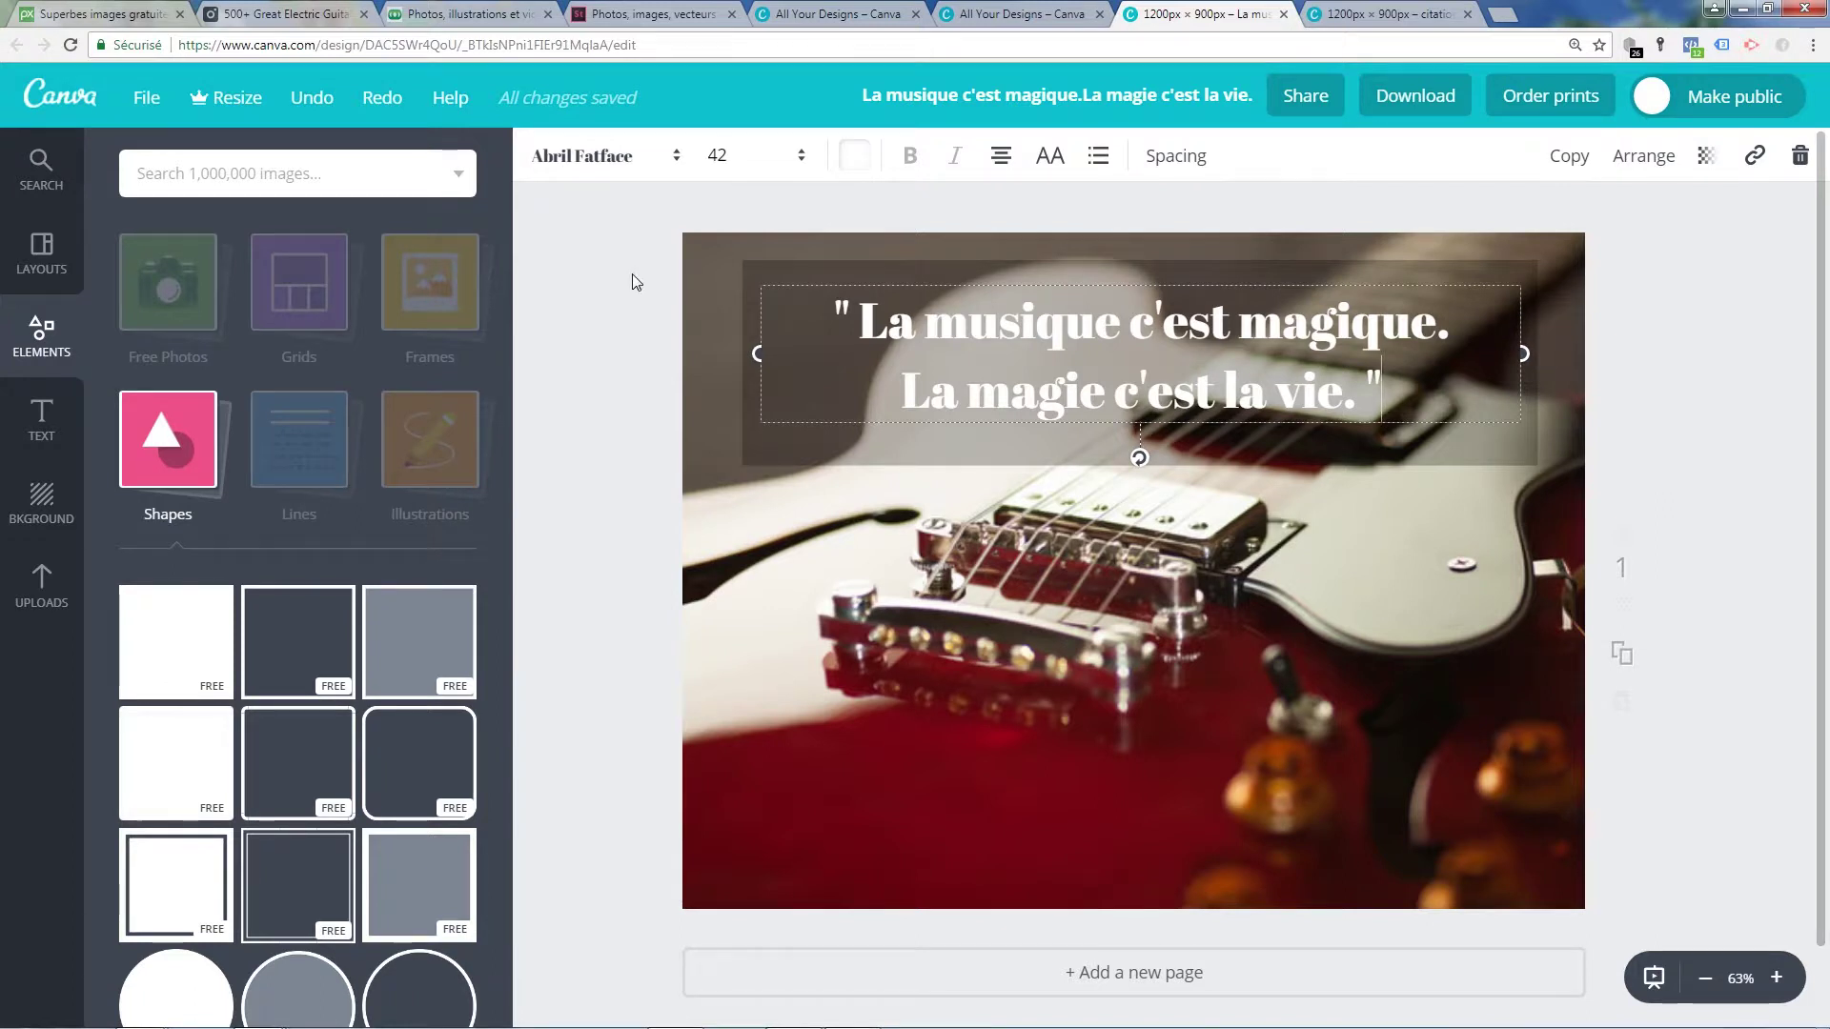
Reduce the dark rectangle's height from its lower and upper edges so it fits closer around the quote.
click(898, 270)
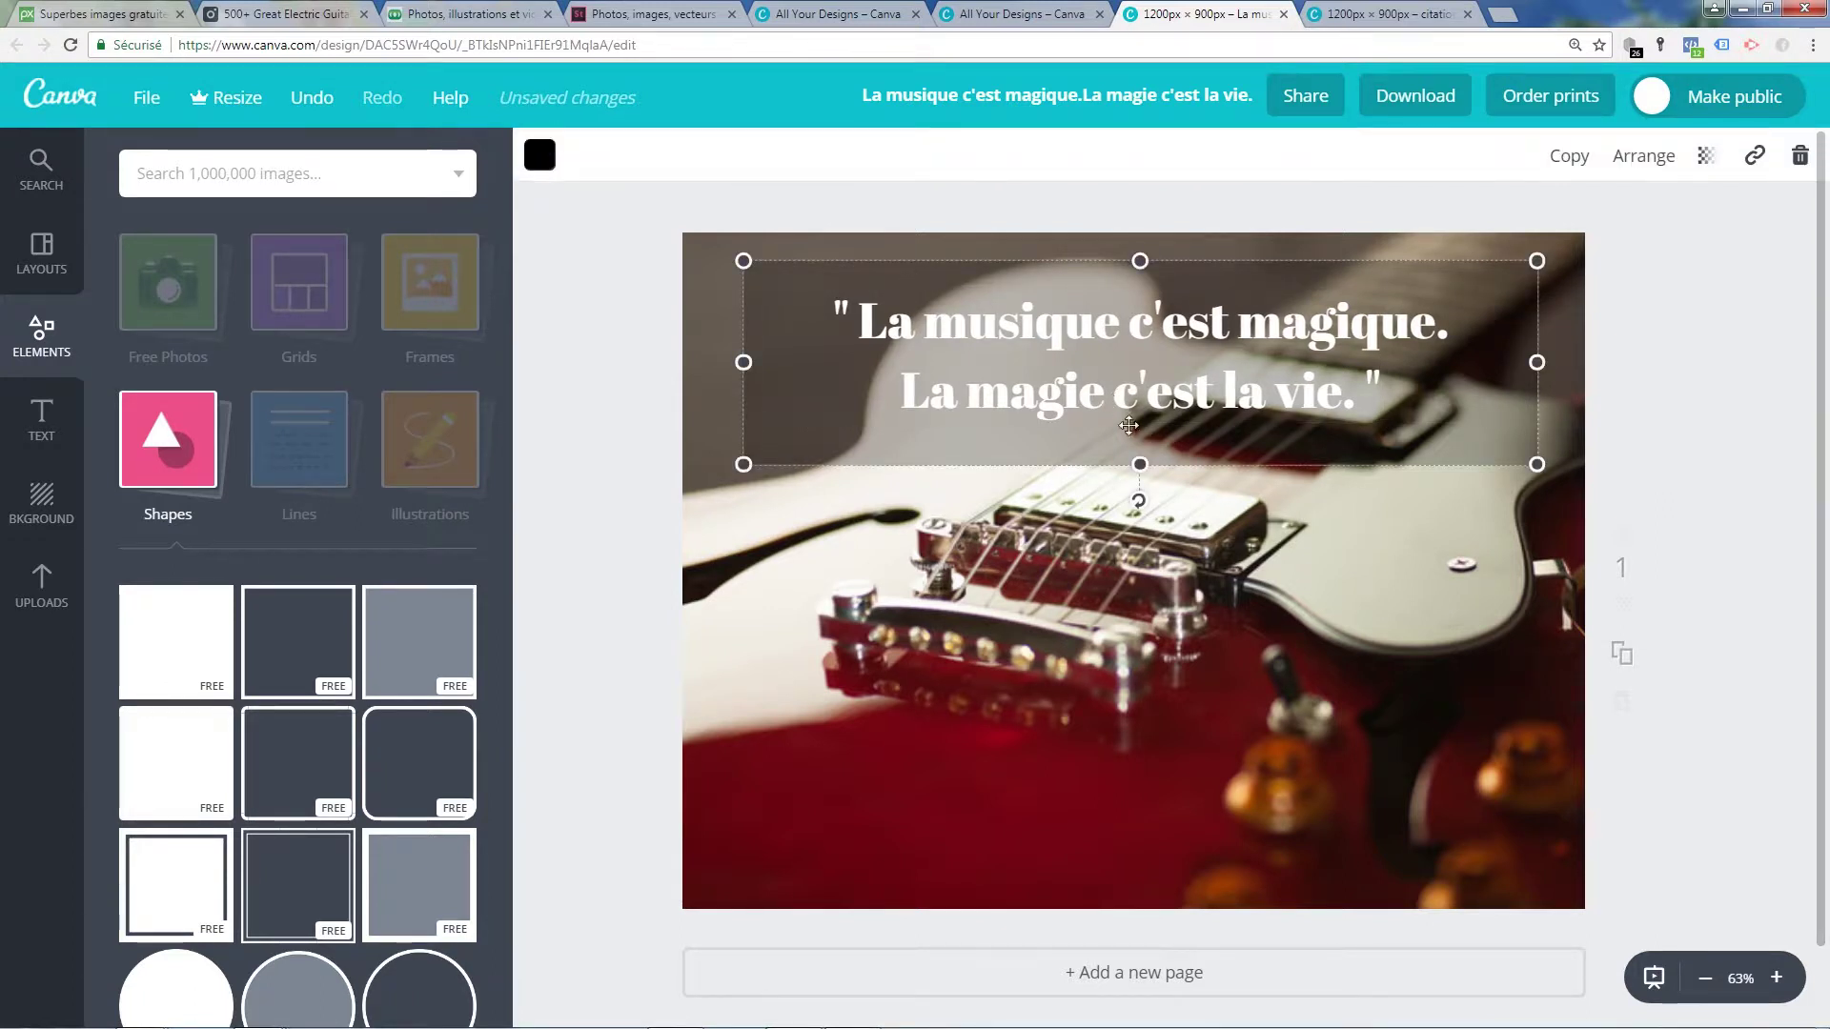
drag(1140, 464, 1141, 446)
drag(1138, 271, 1135, 276)
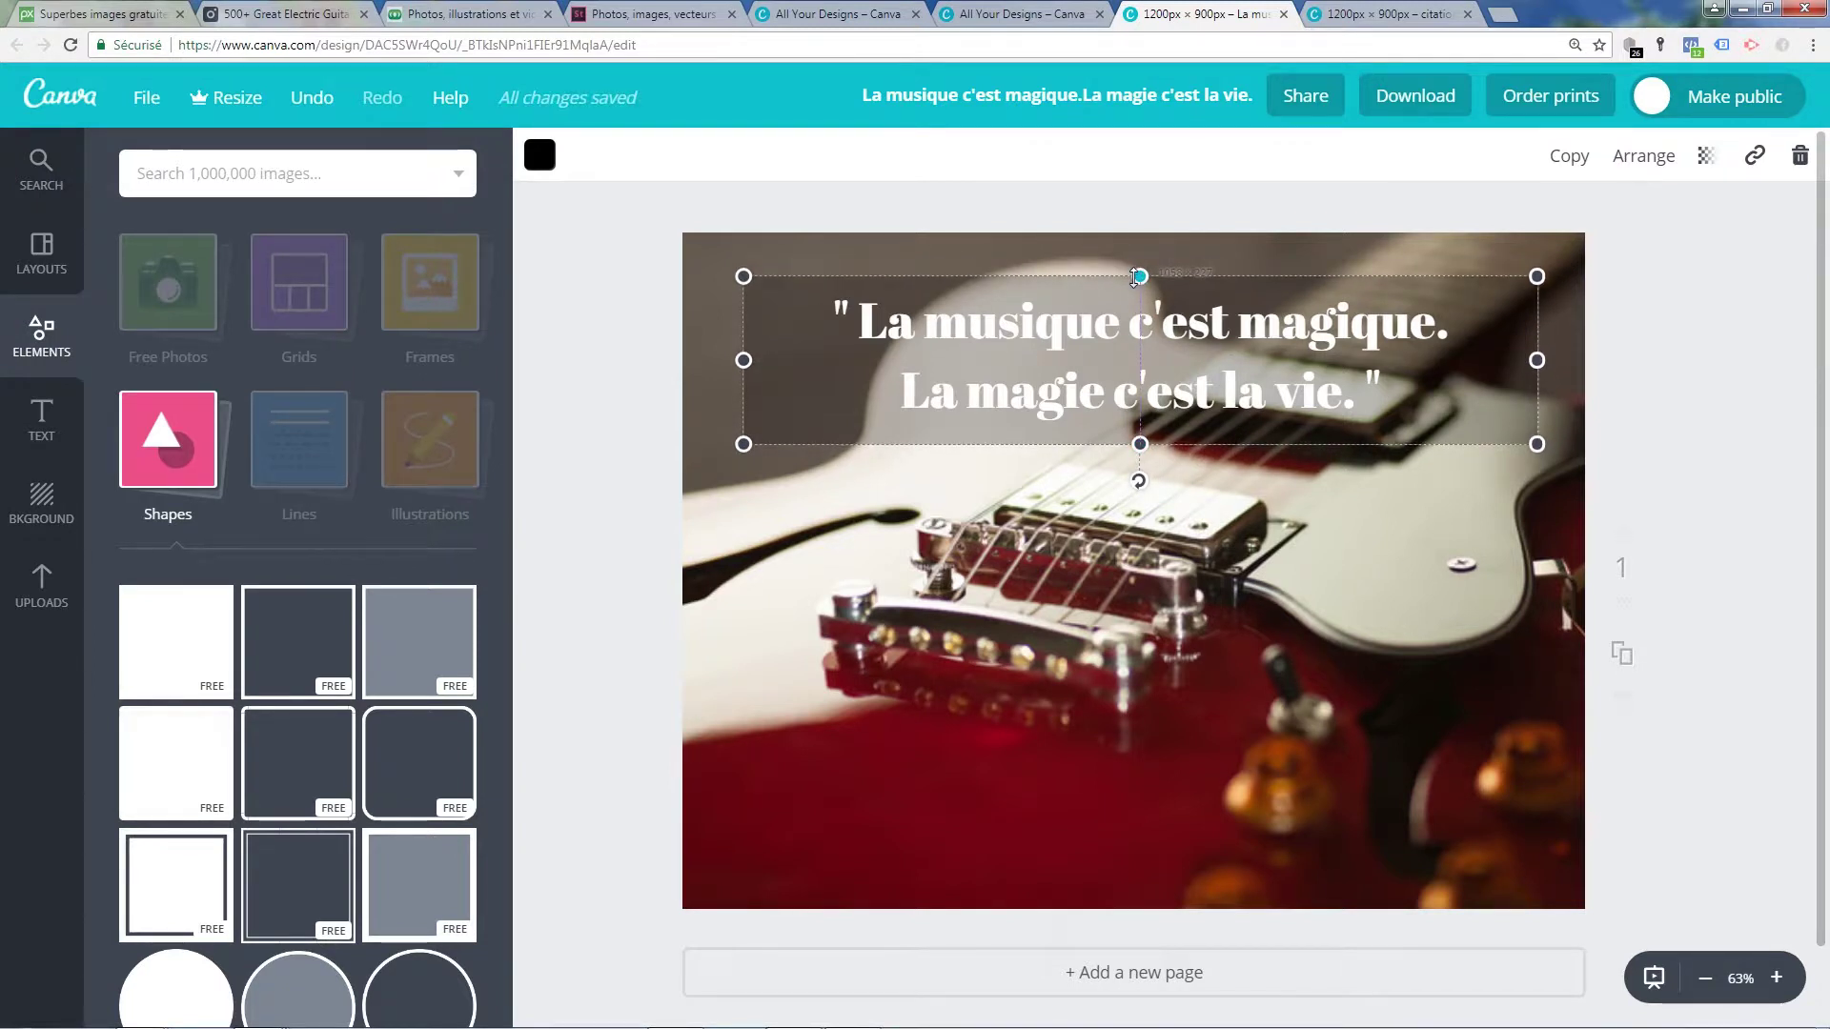
drag(1136, 276, 1135, 277)
click(611, 343)
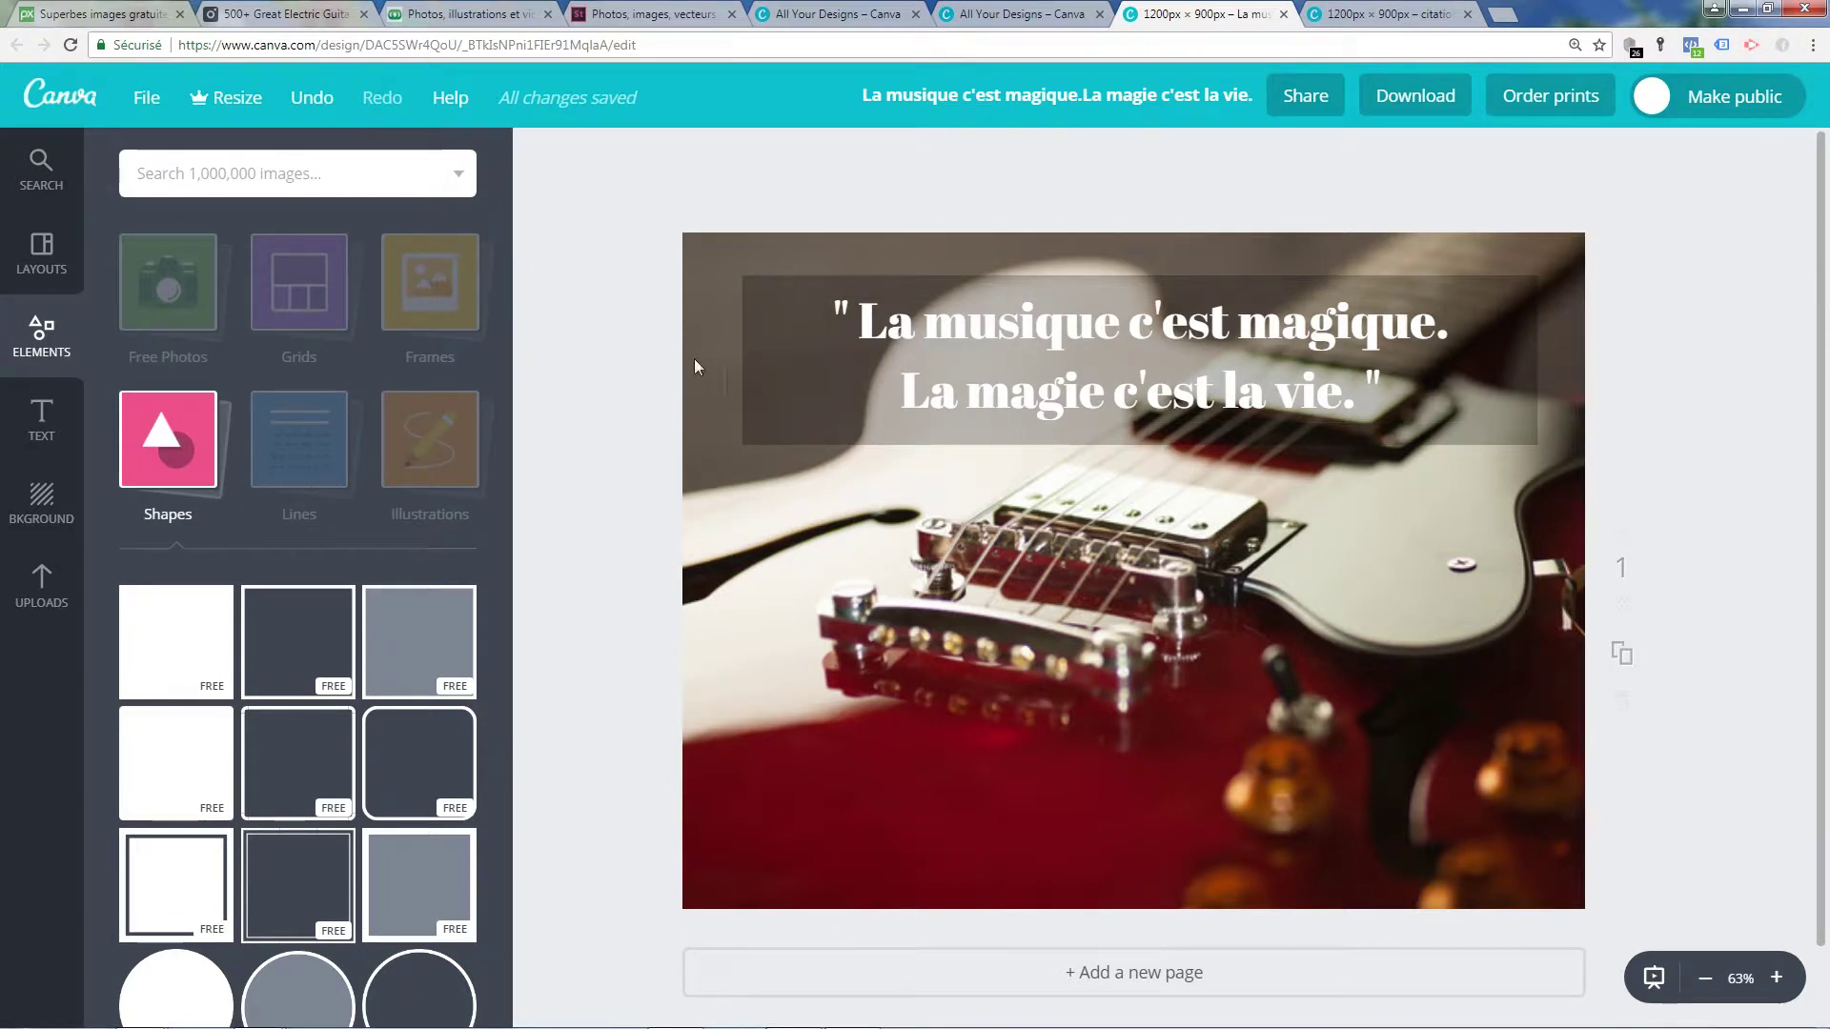
Add a body text box to the page and move it just below the dark rectangle.
click(50, 420)
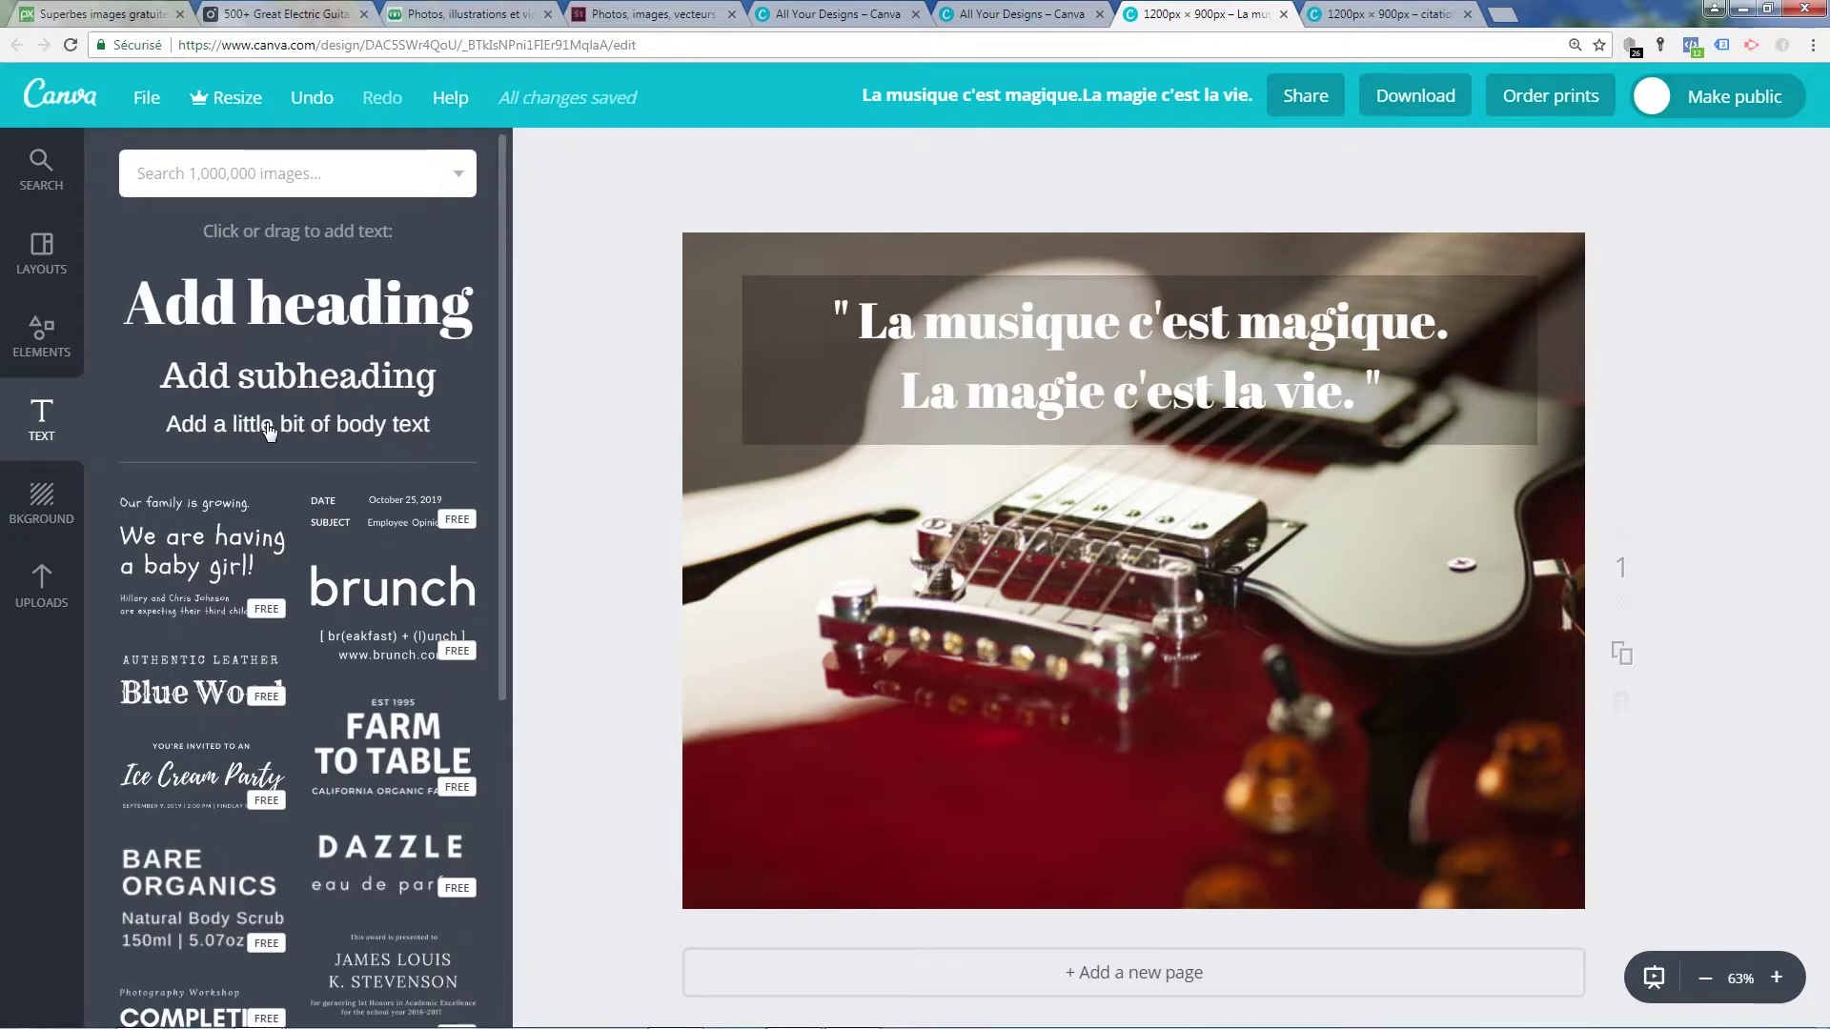
click(313, 431)
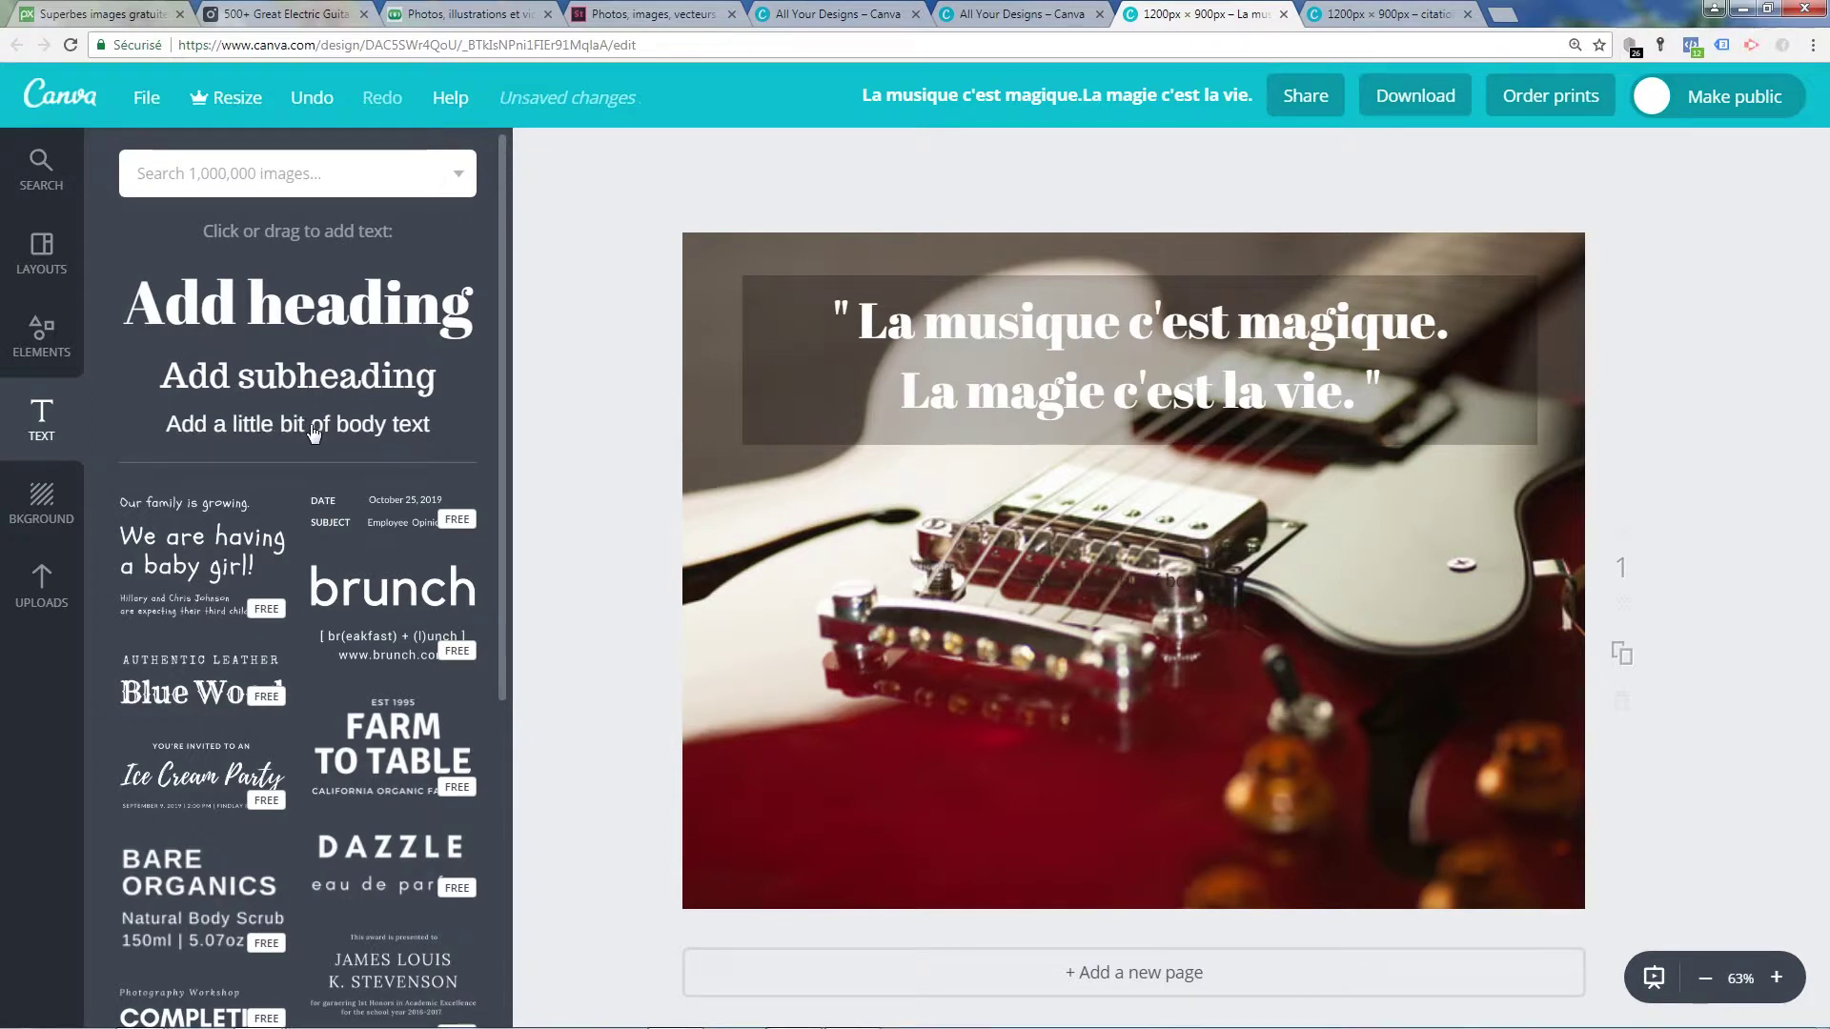
click(1136, 585)
click(1155, 572)
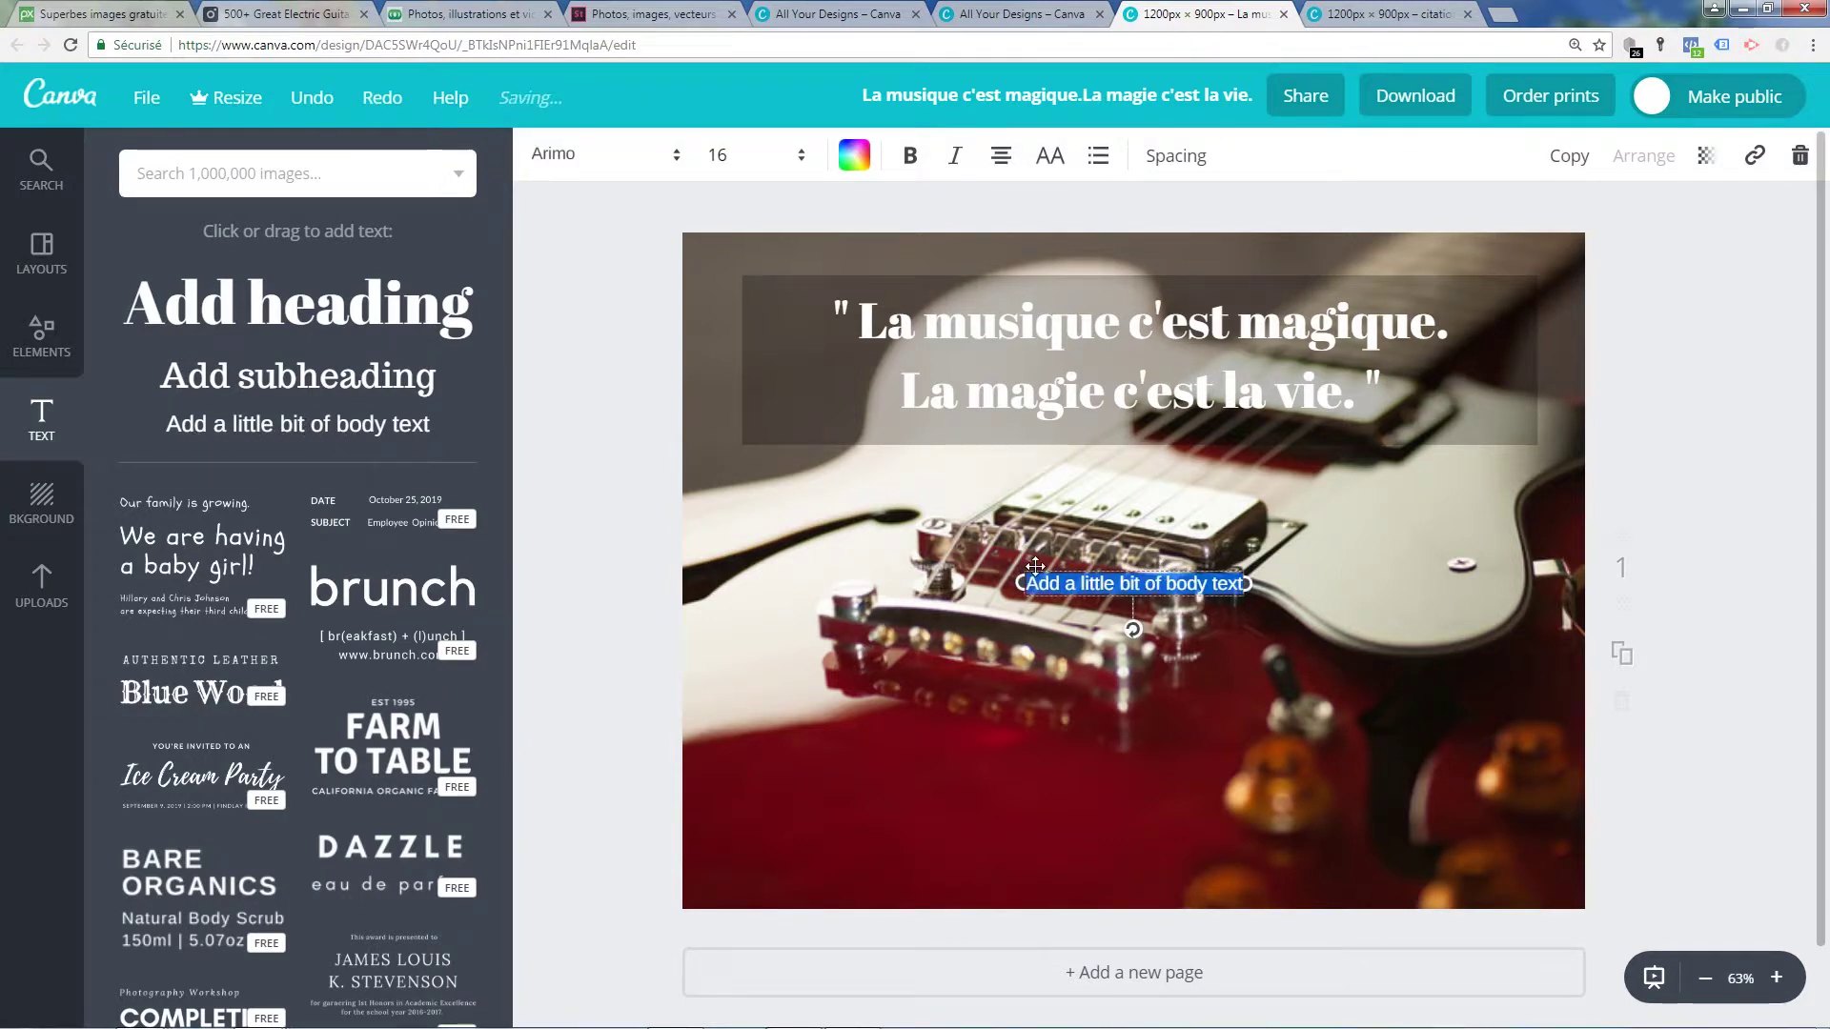
drag(1036, 566, 1030, 461)
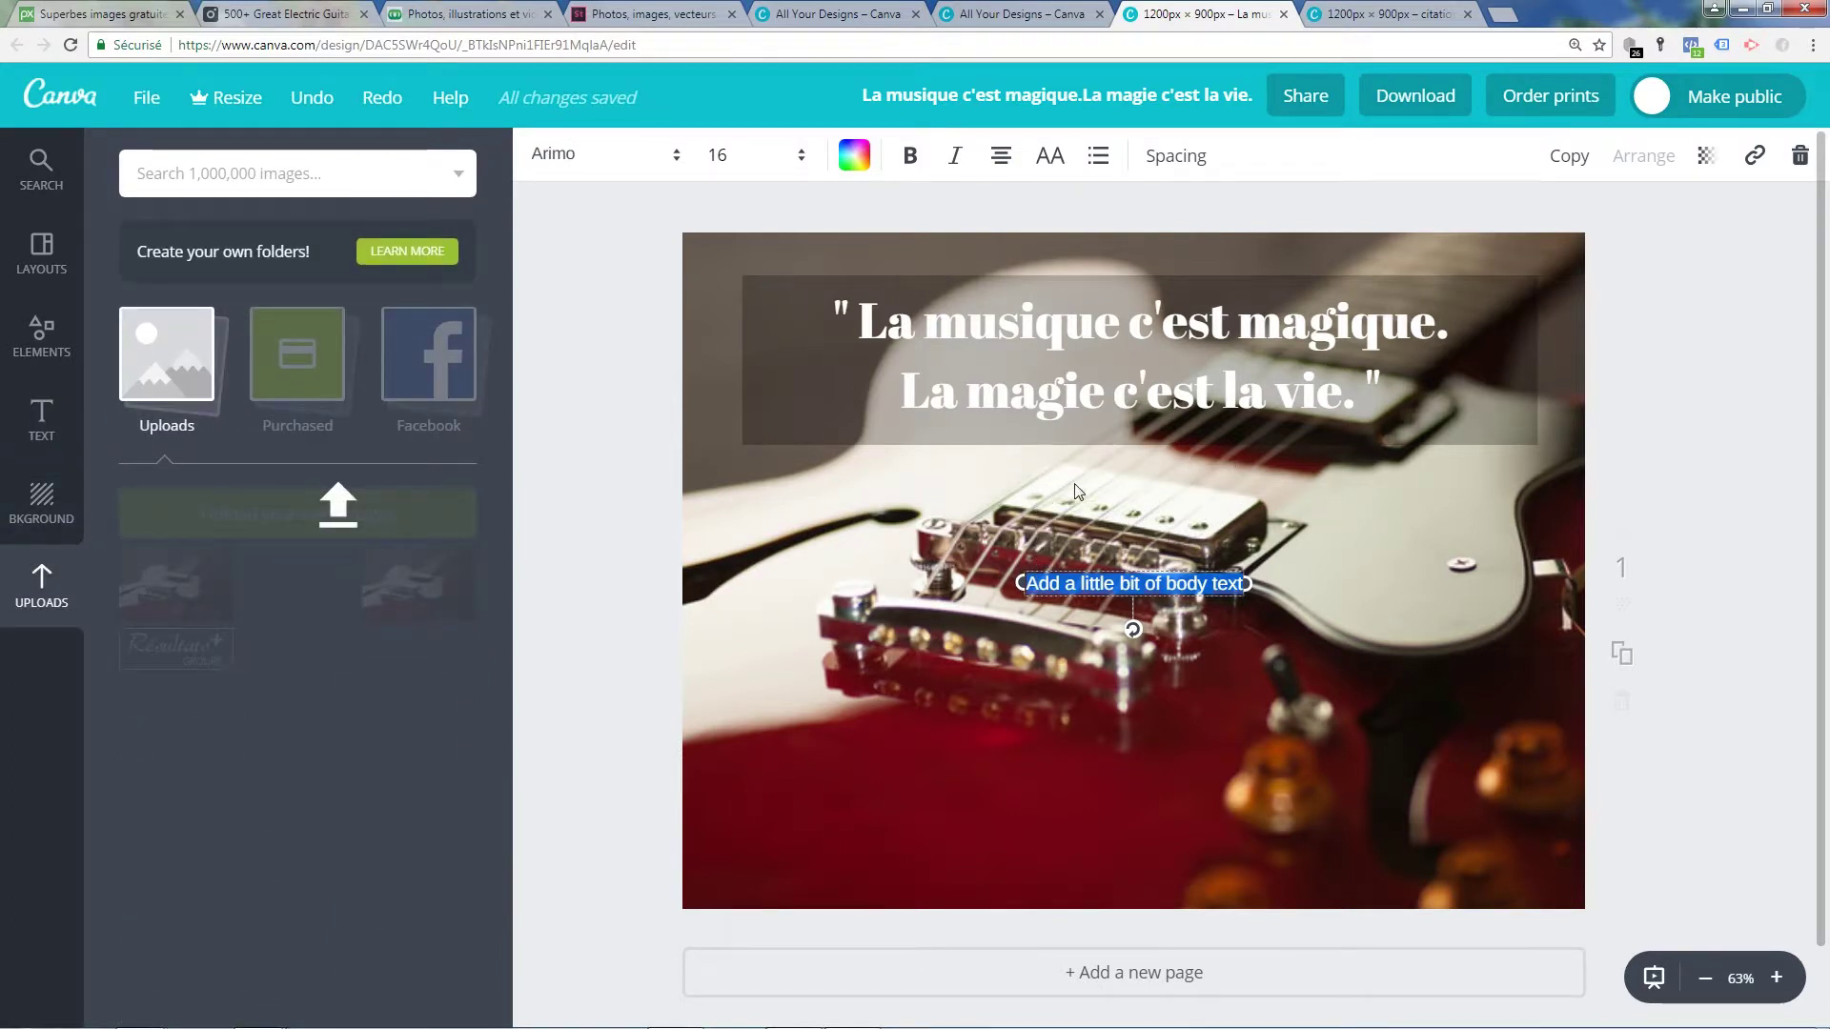
click(1042, 583)
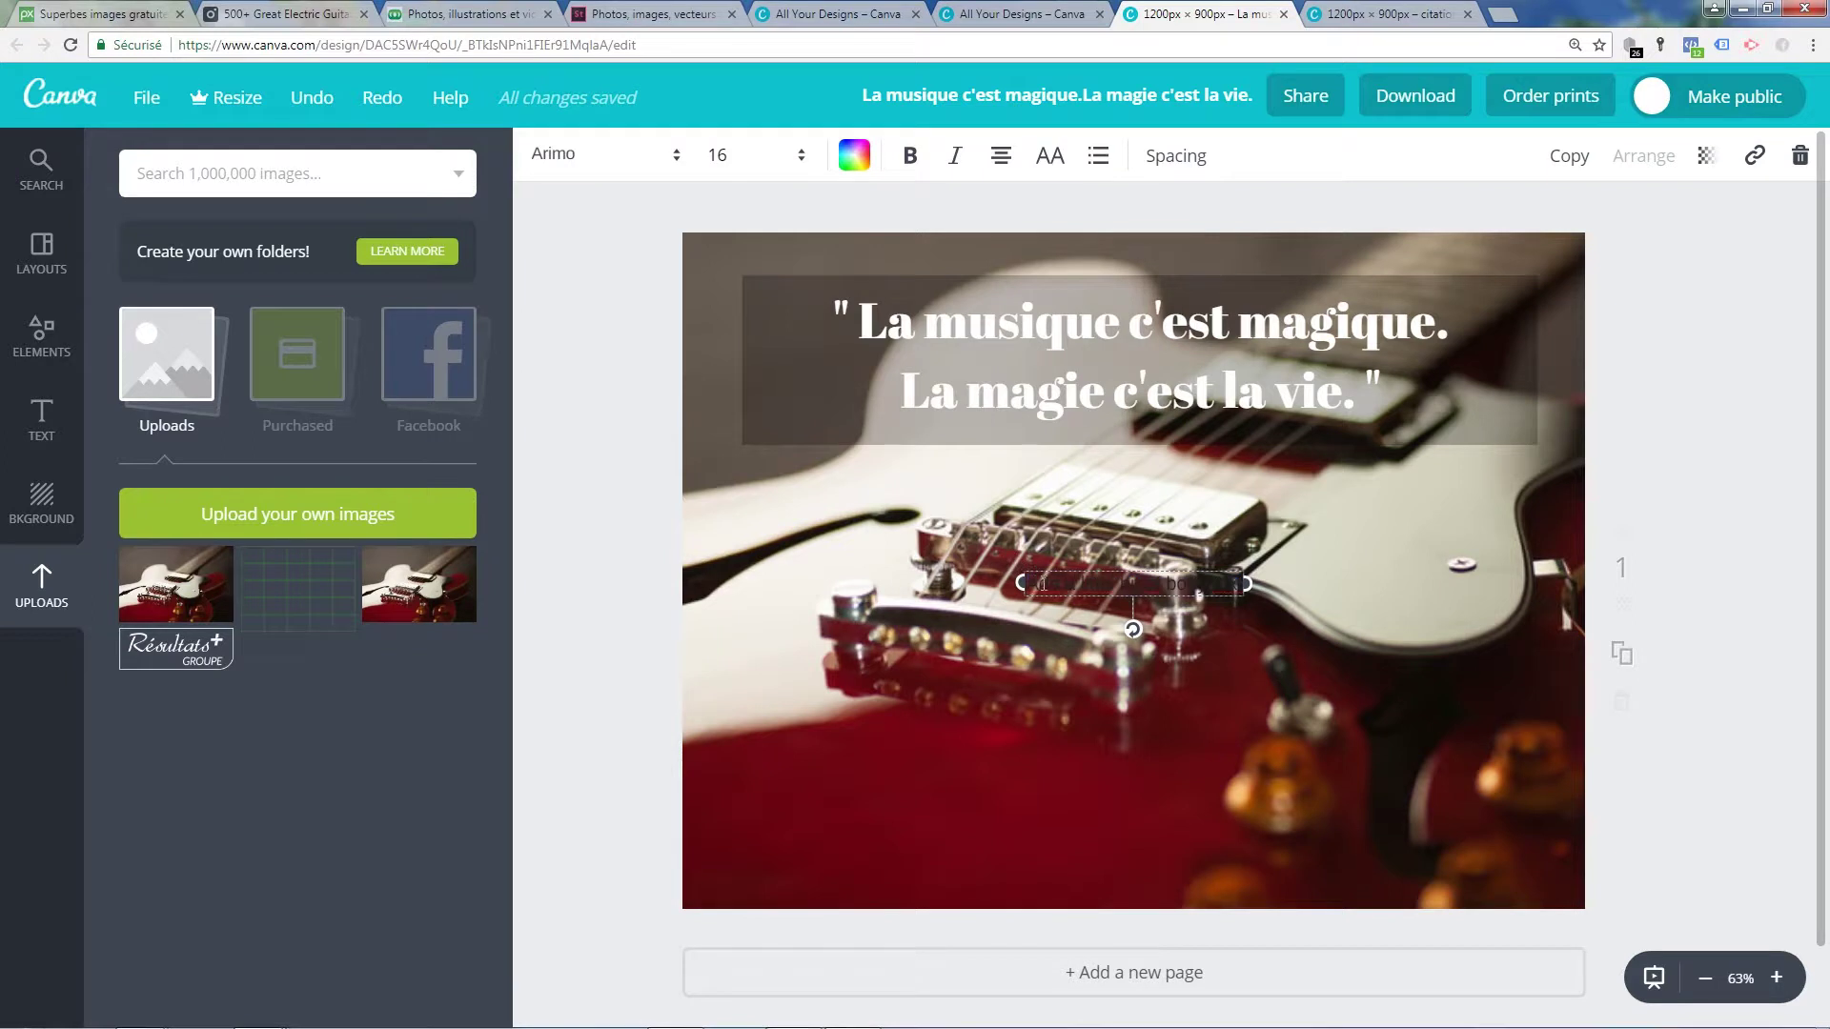
click(1047, 572)
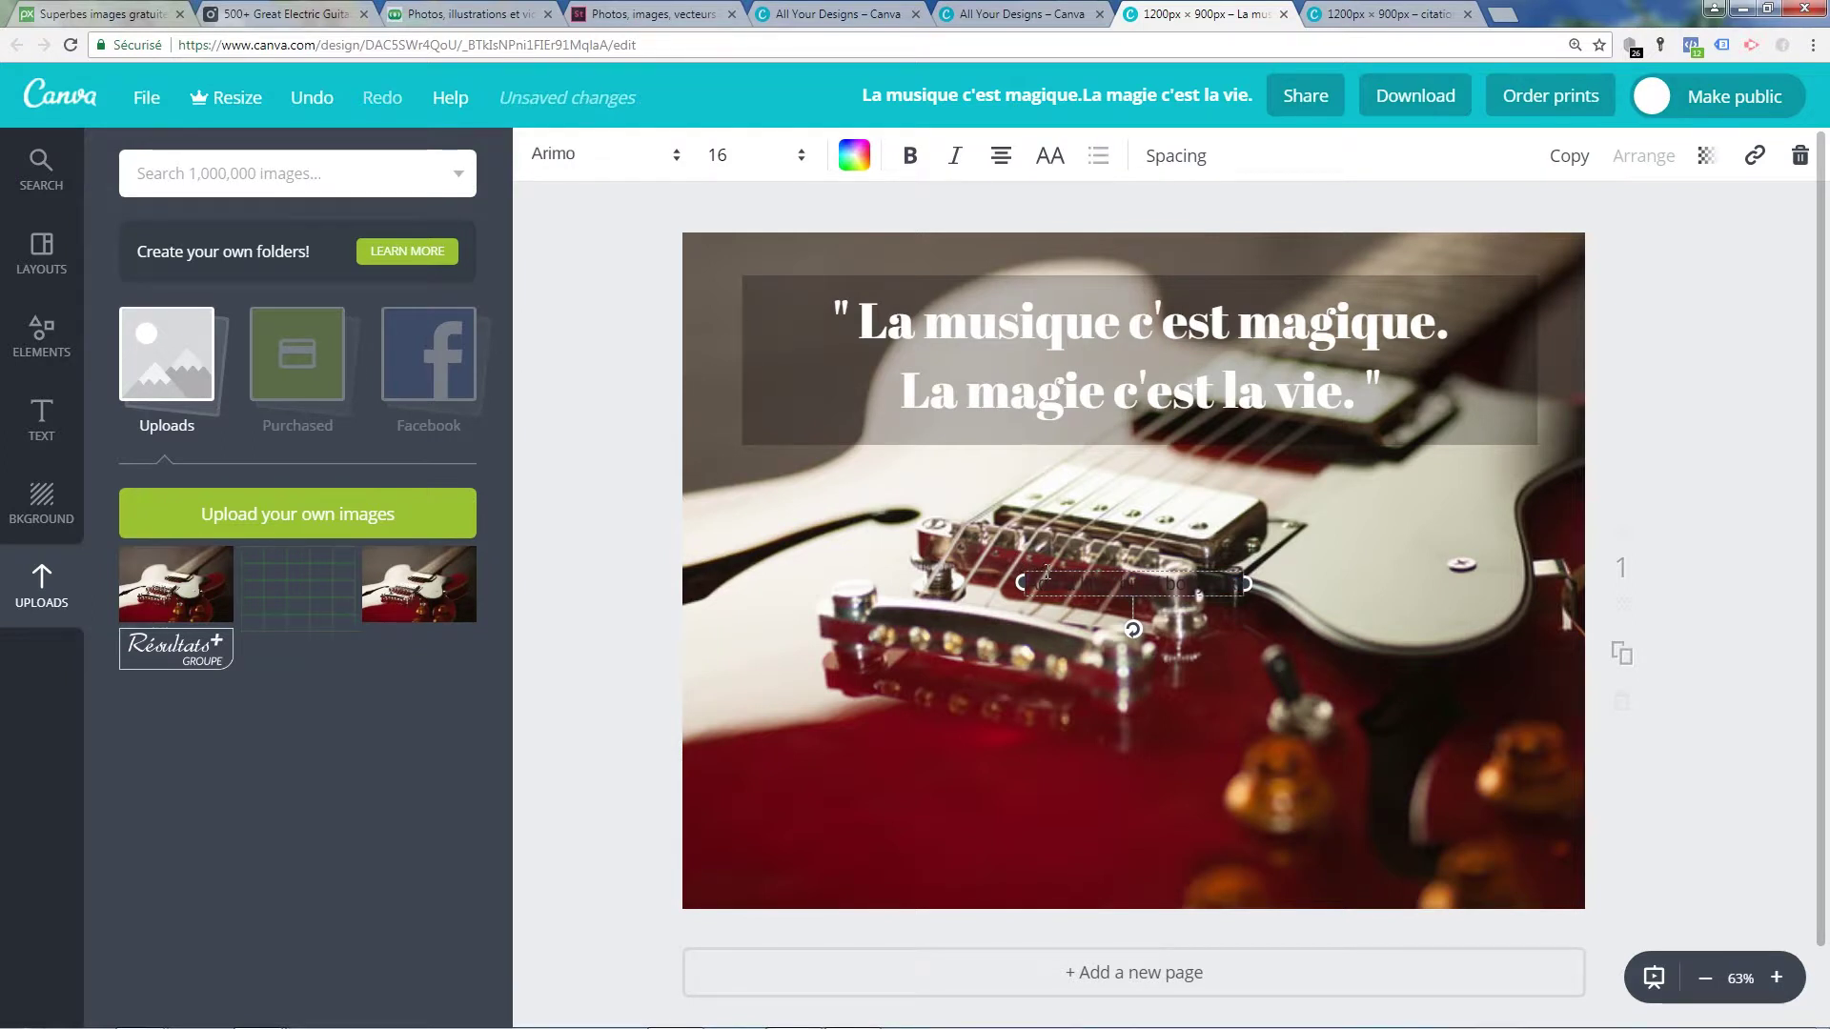
drag(1040, 569, 1040, 464)
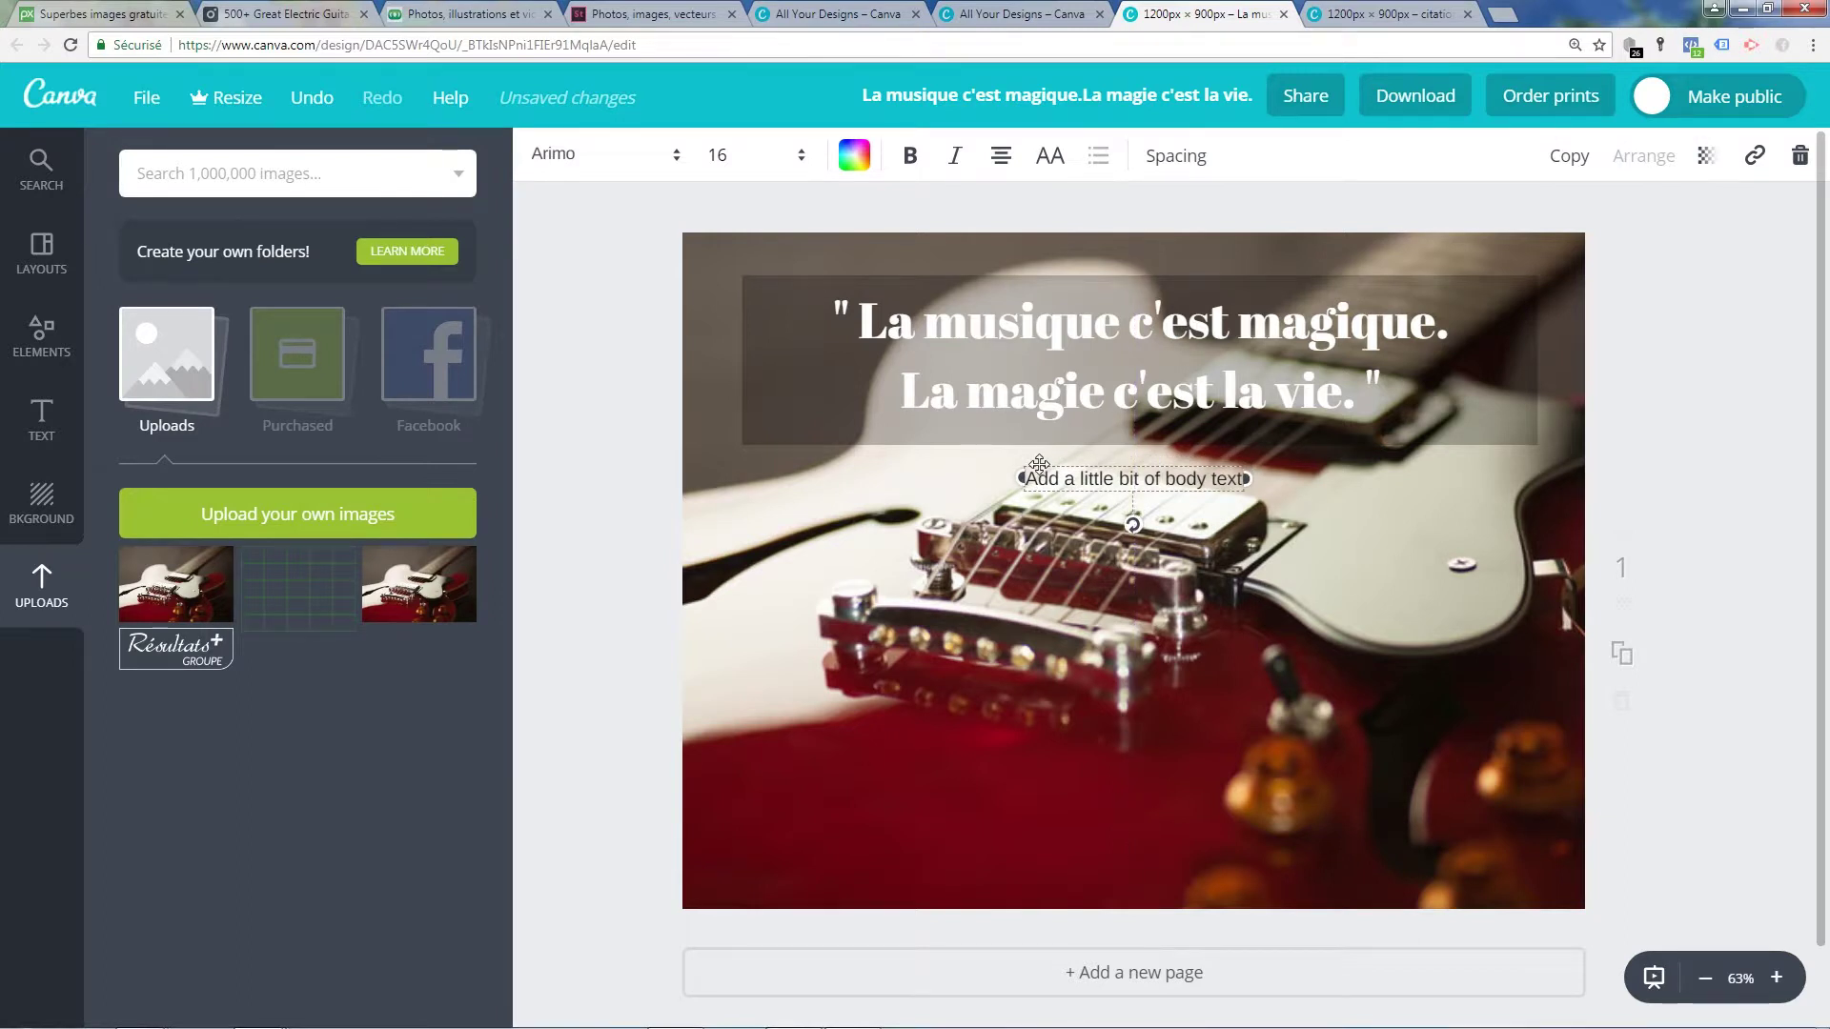
Replace the body text placeholder with the author credit "- Jimi Hendix -".
double_click(1072, 477)
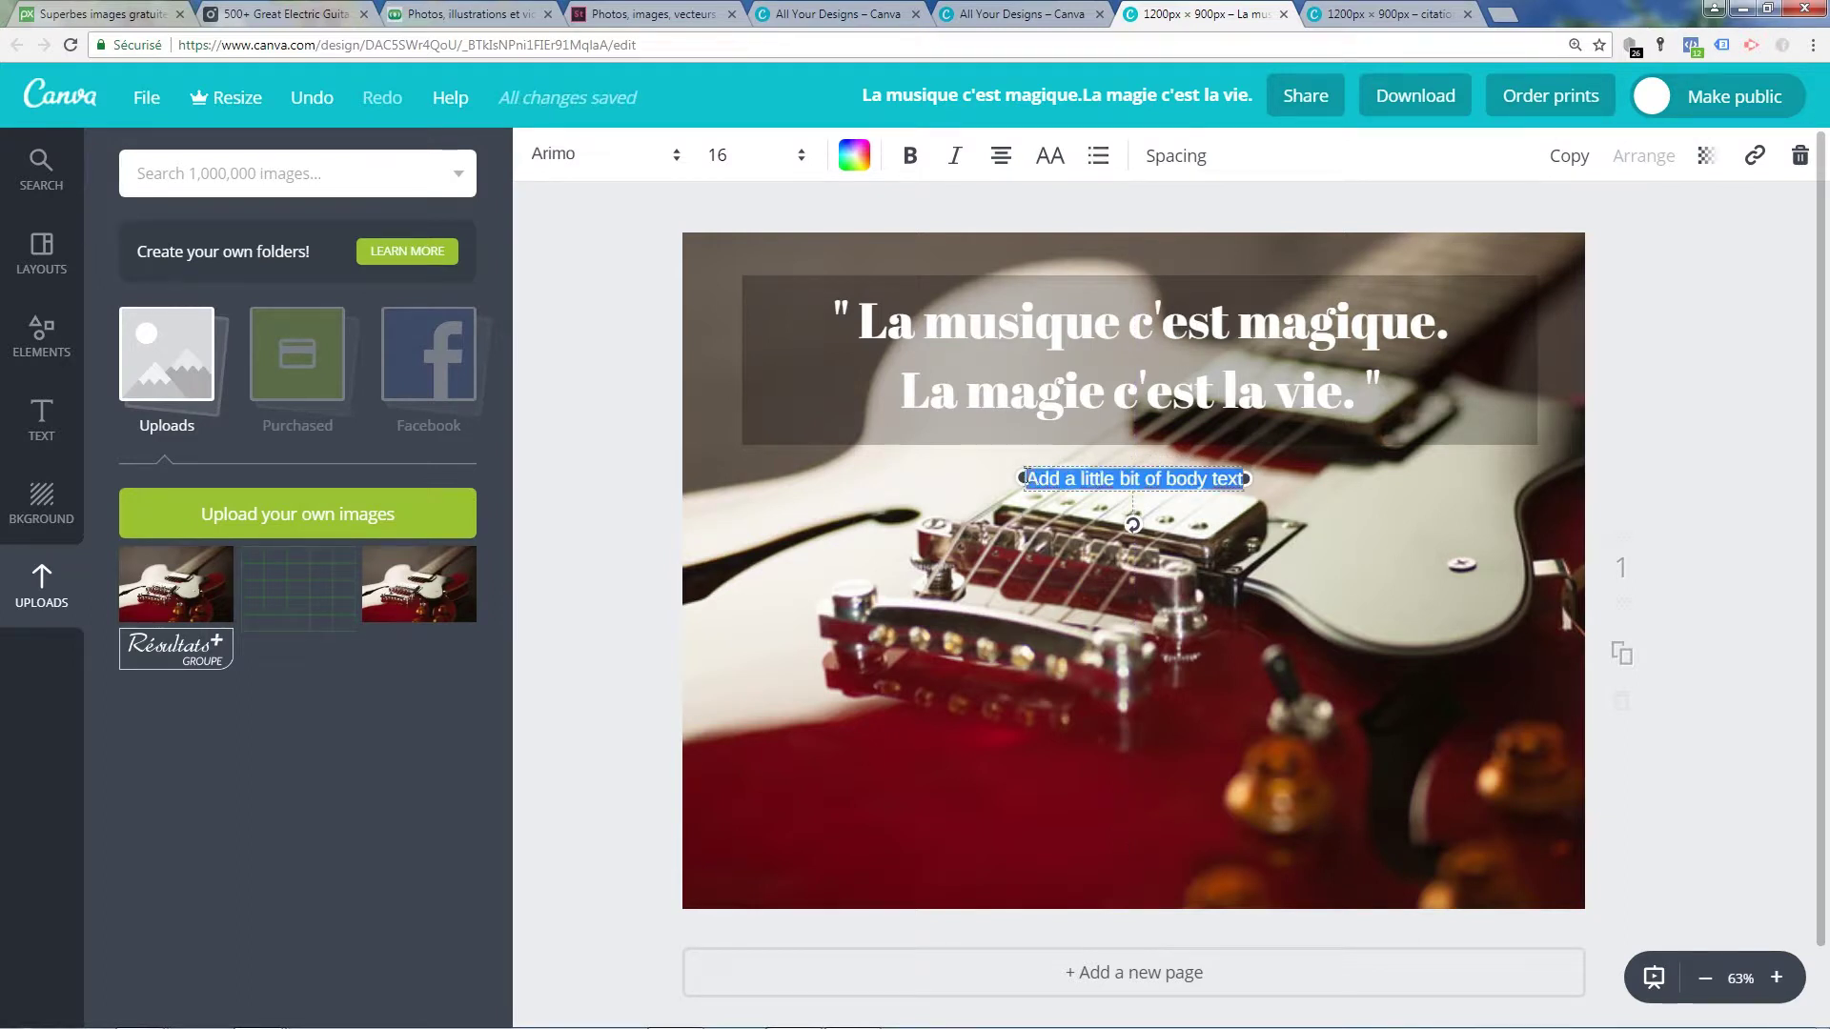
text(J)
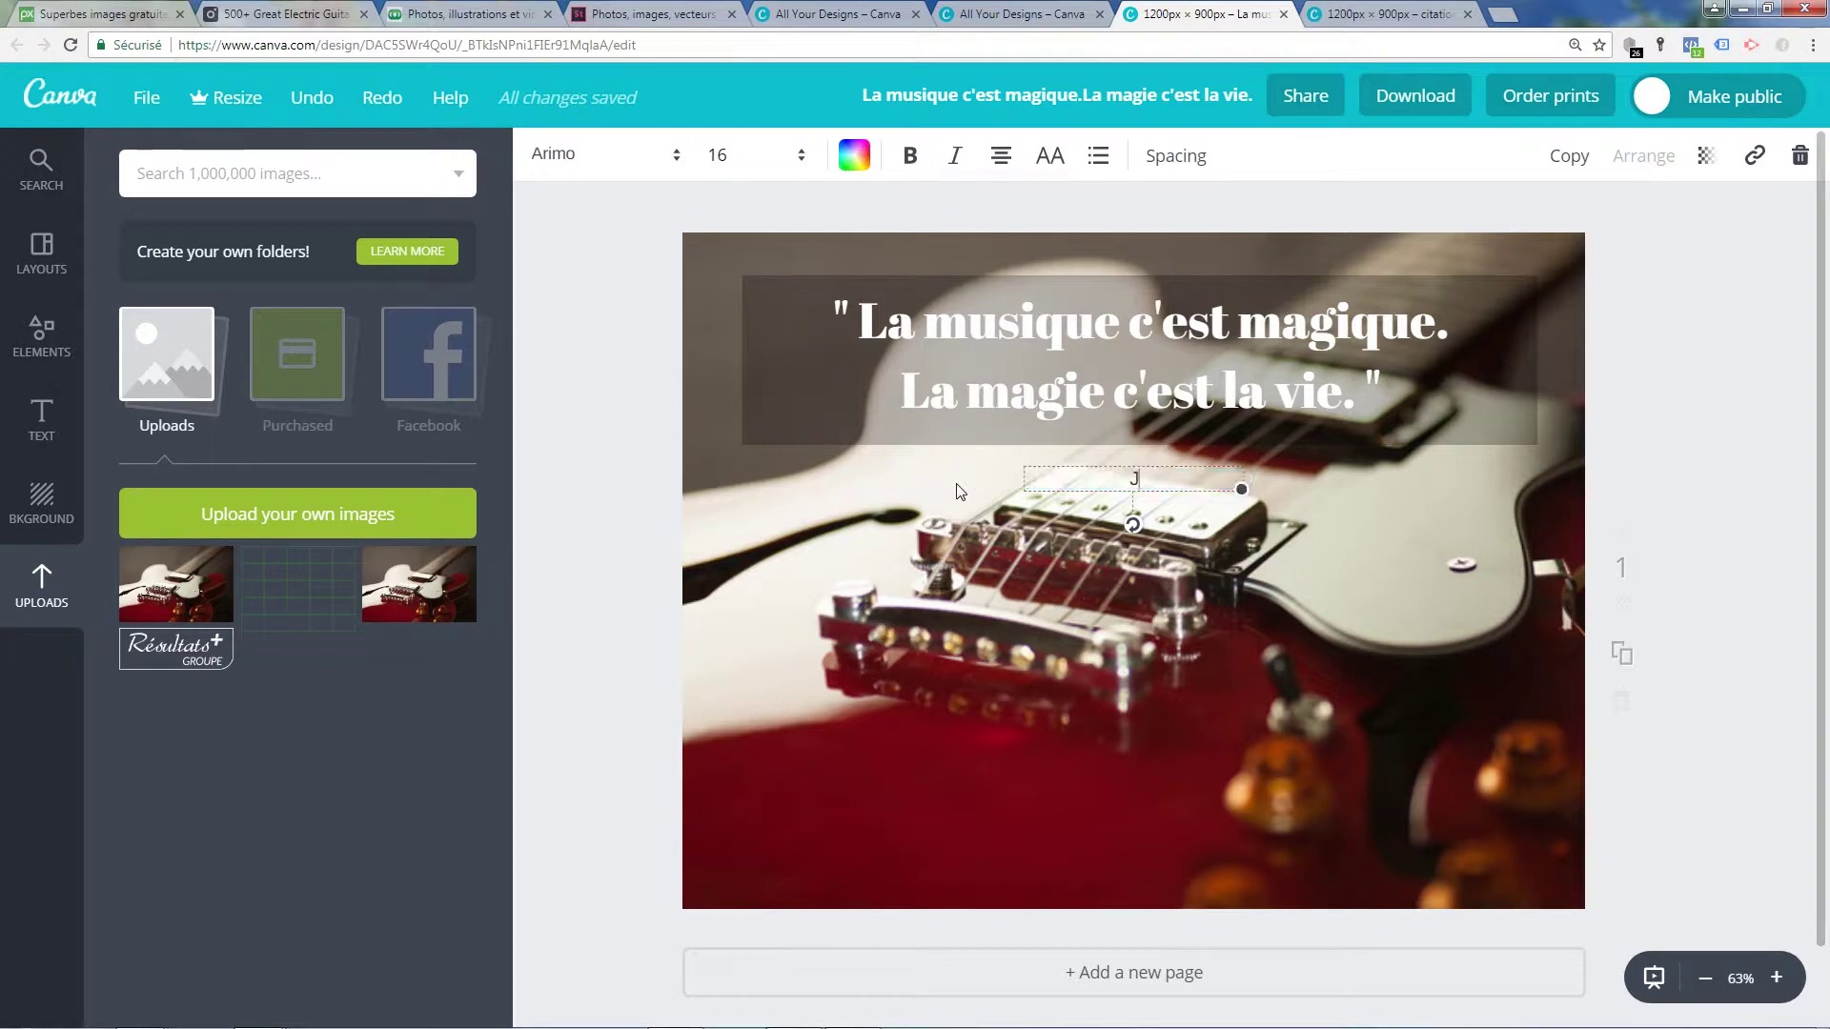
text(imi Hendirx)
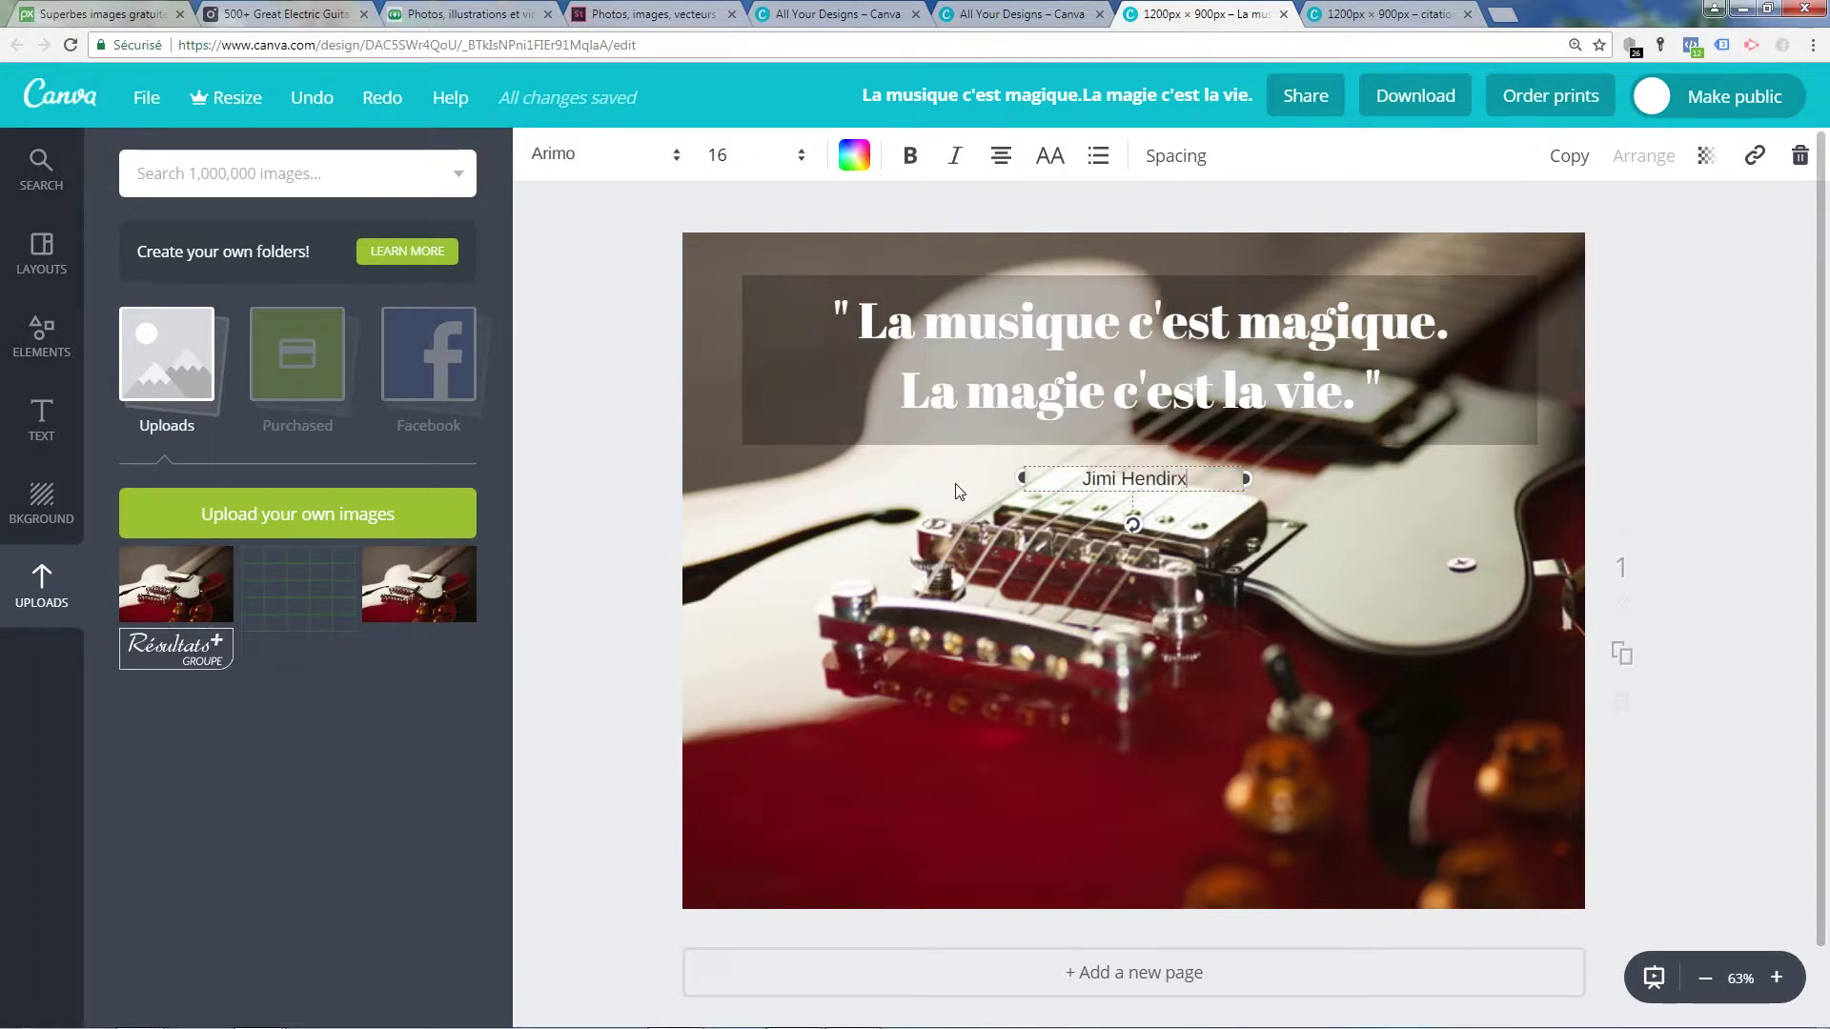
key(BackSpace)
key(BackSpace)
text(x -)
text(-)
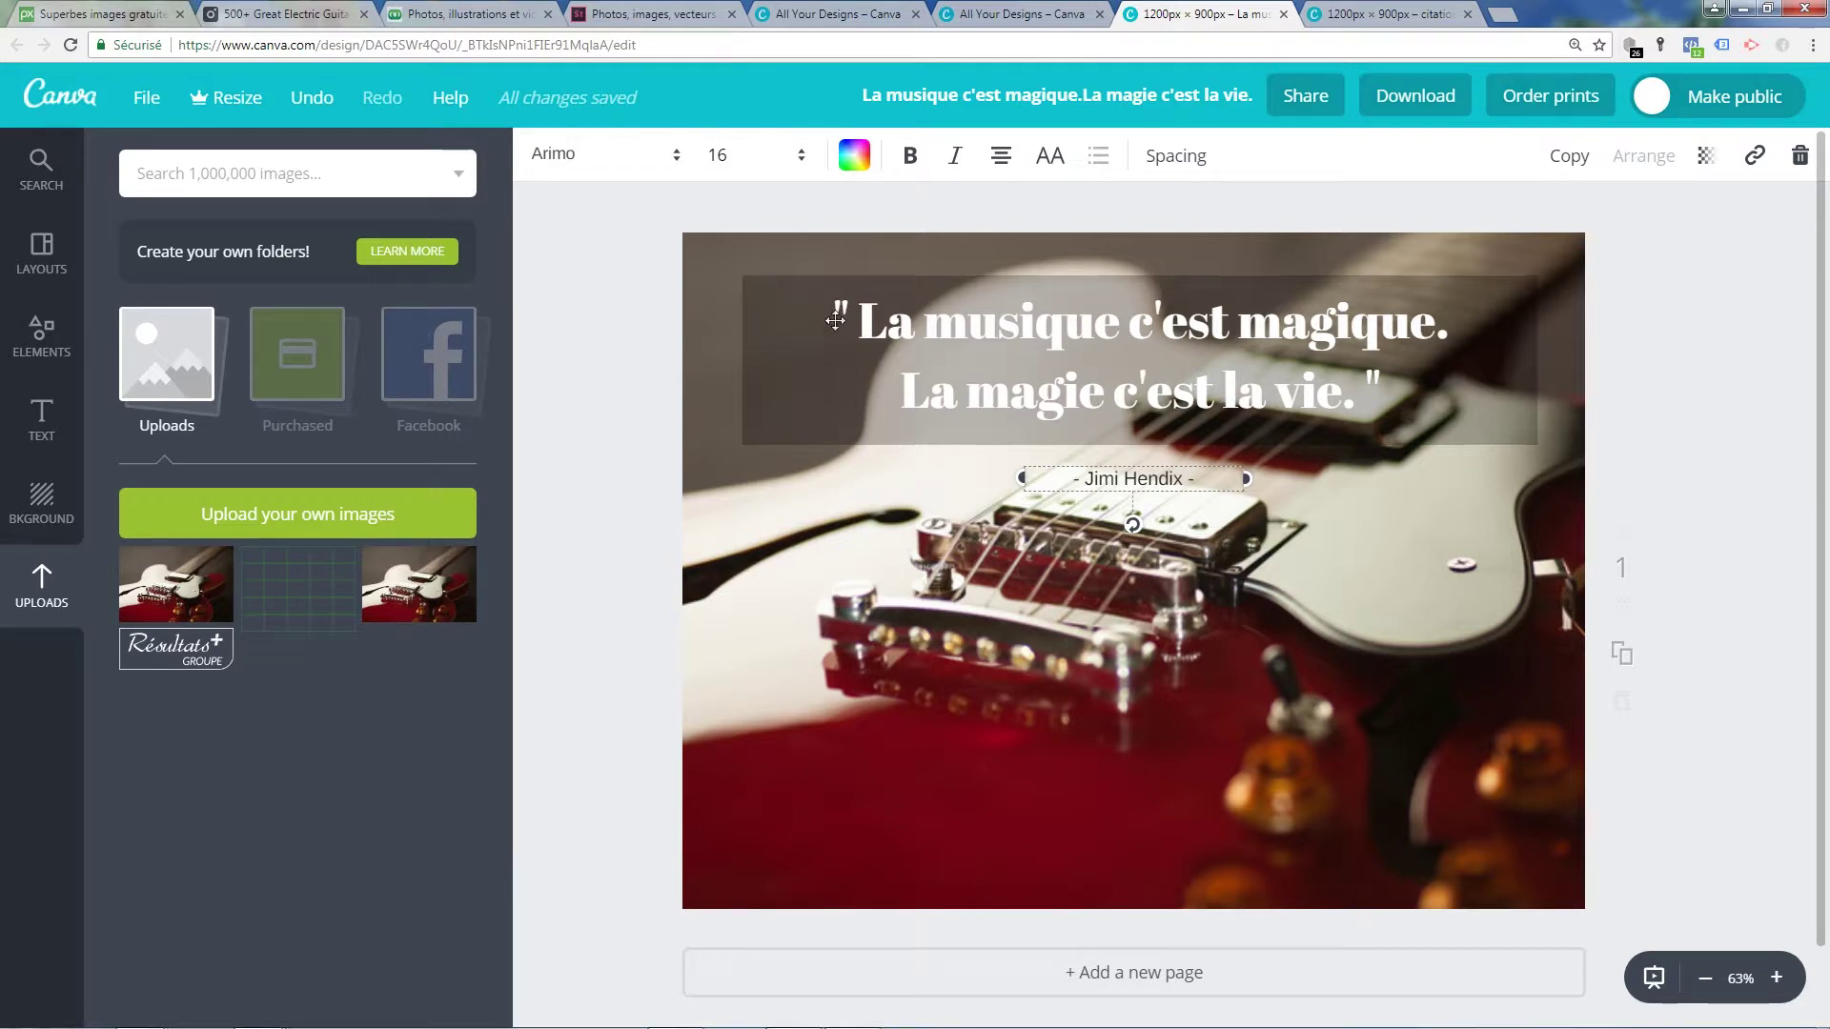
key(ctrl+z)
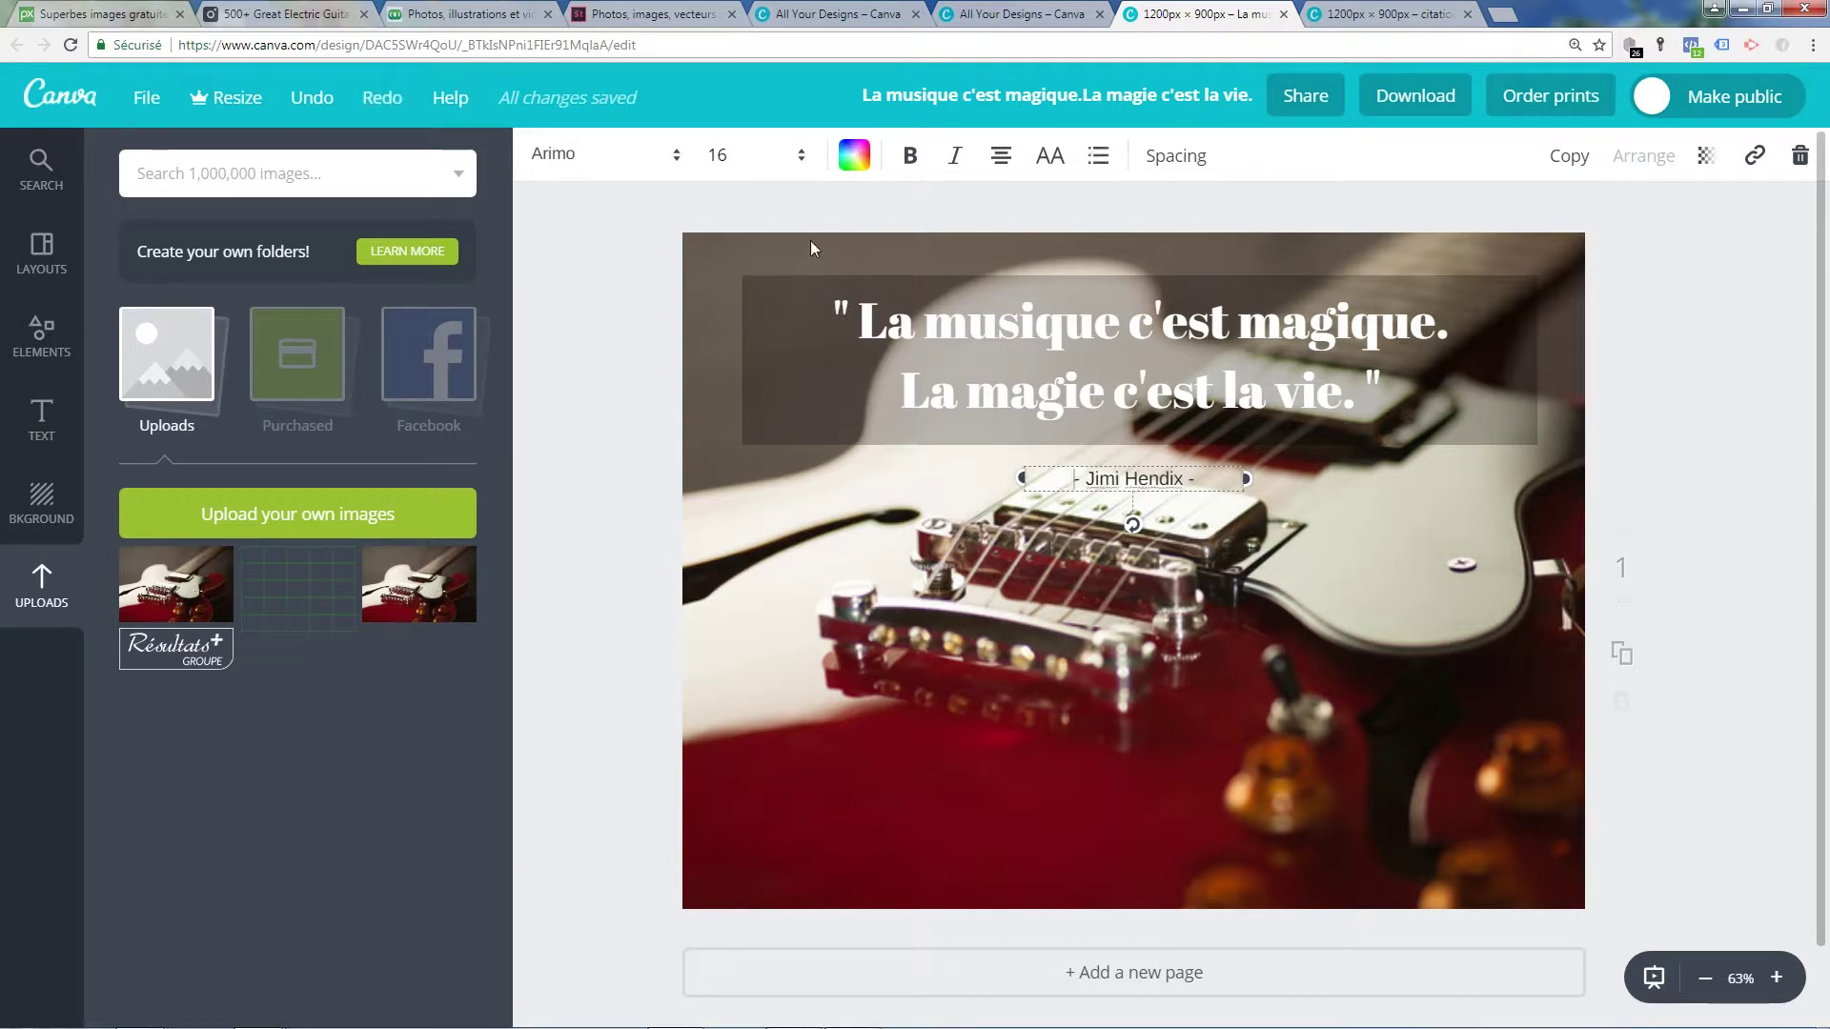
Set the author credit's font size to 28 and center it closely beneath the dark rectangle.
click(787, 156)
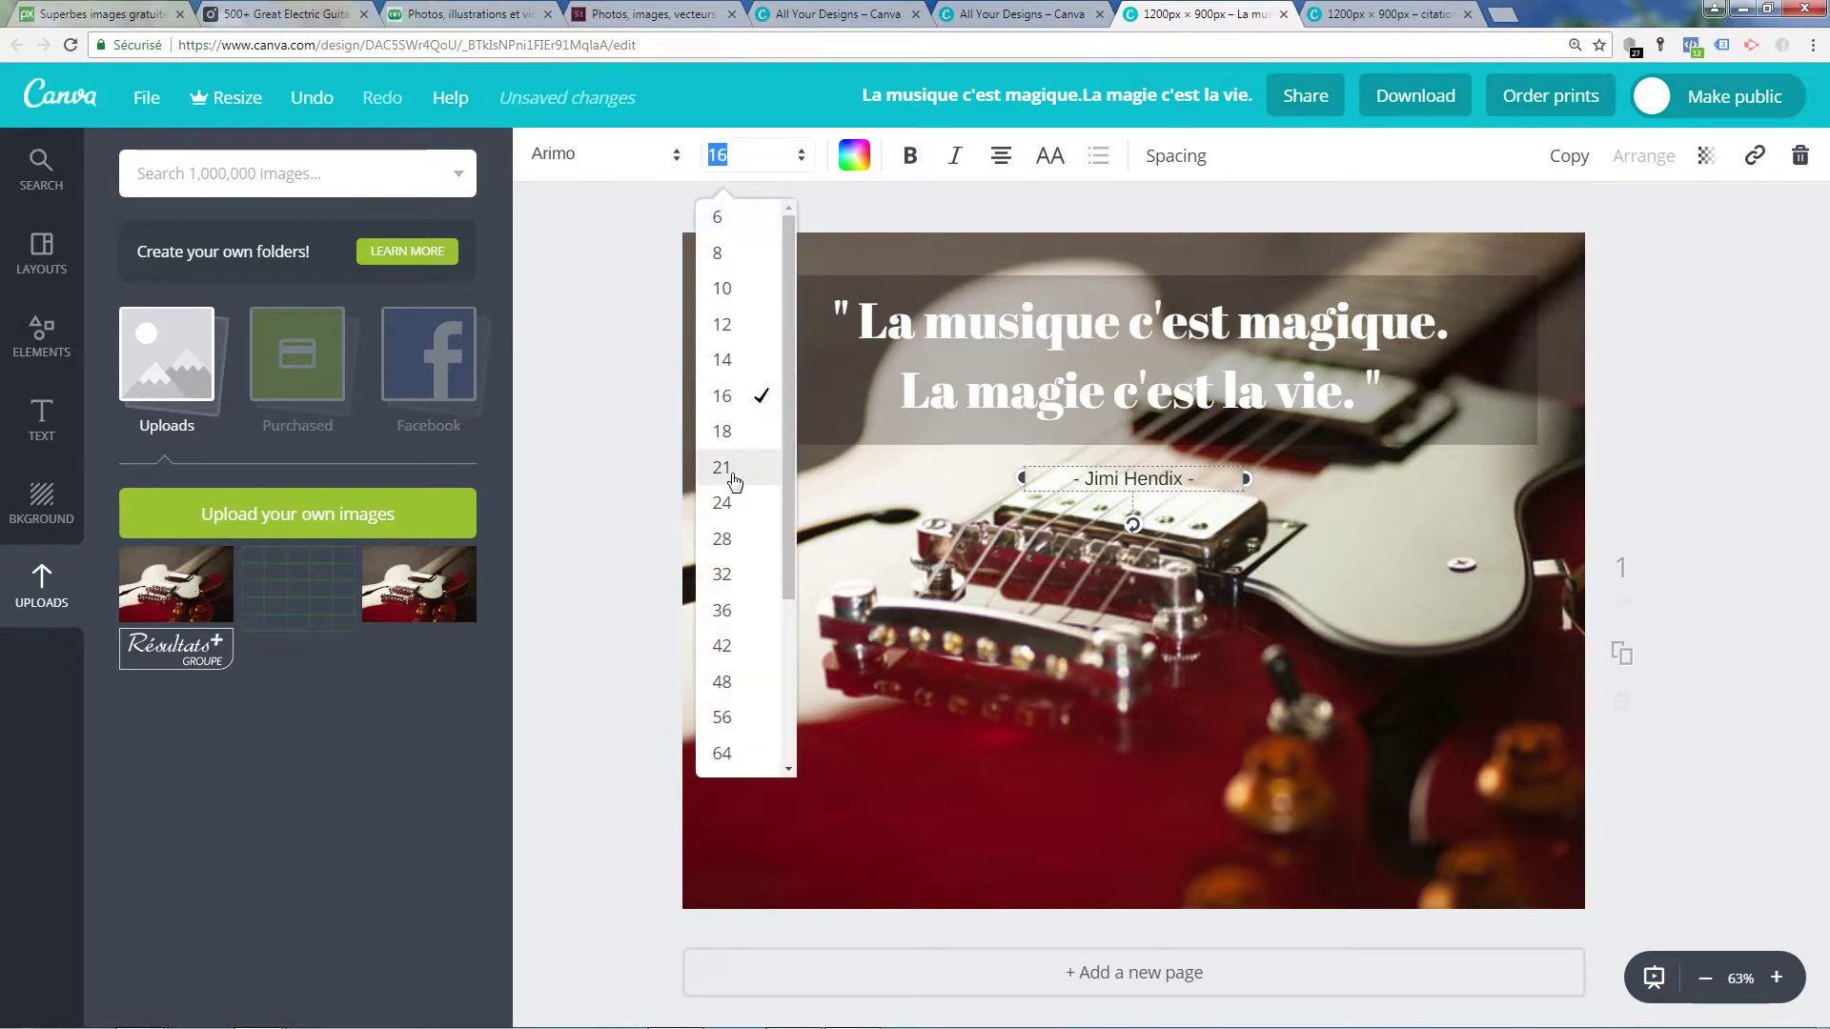
click(722, 539)
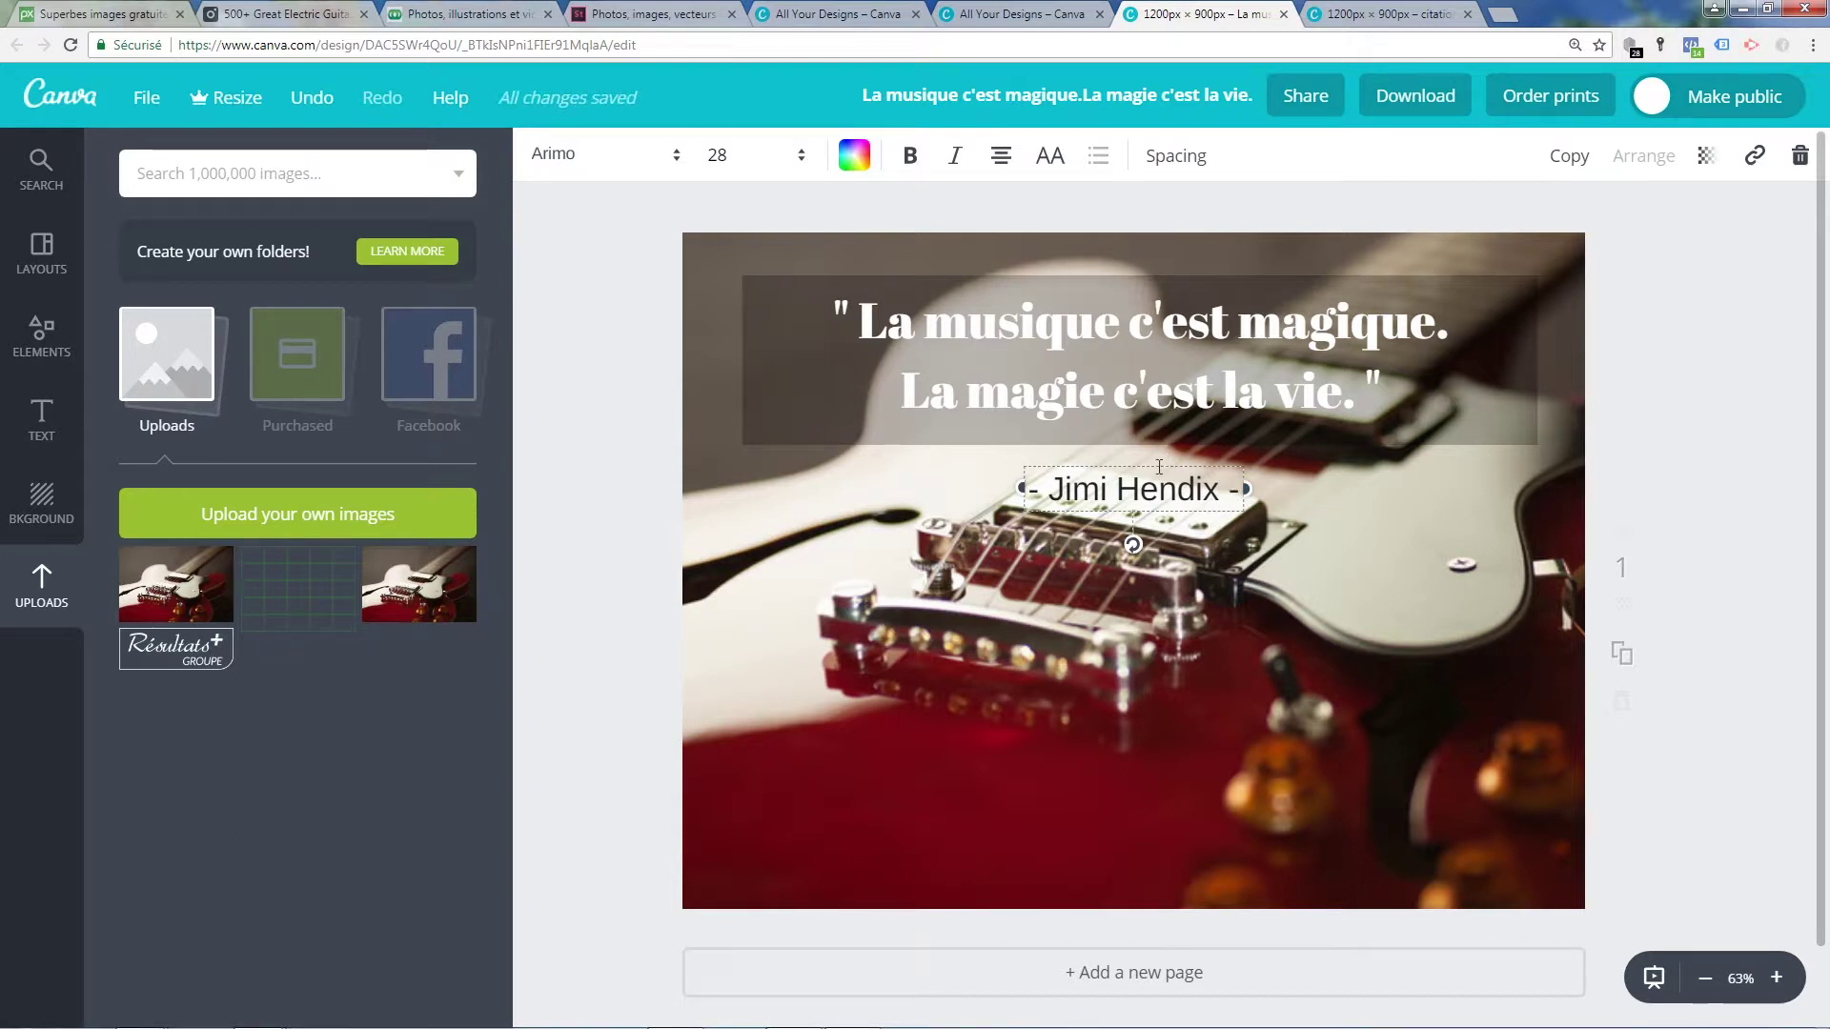
drag(1160, 465, 1167, 465)
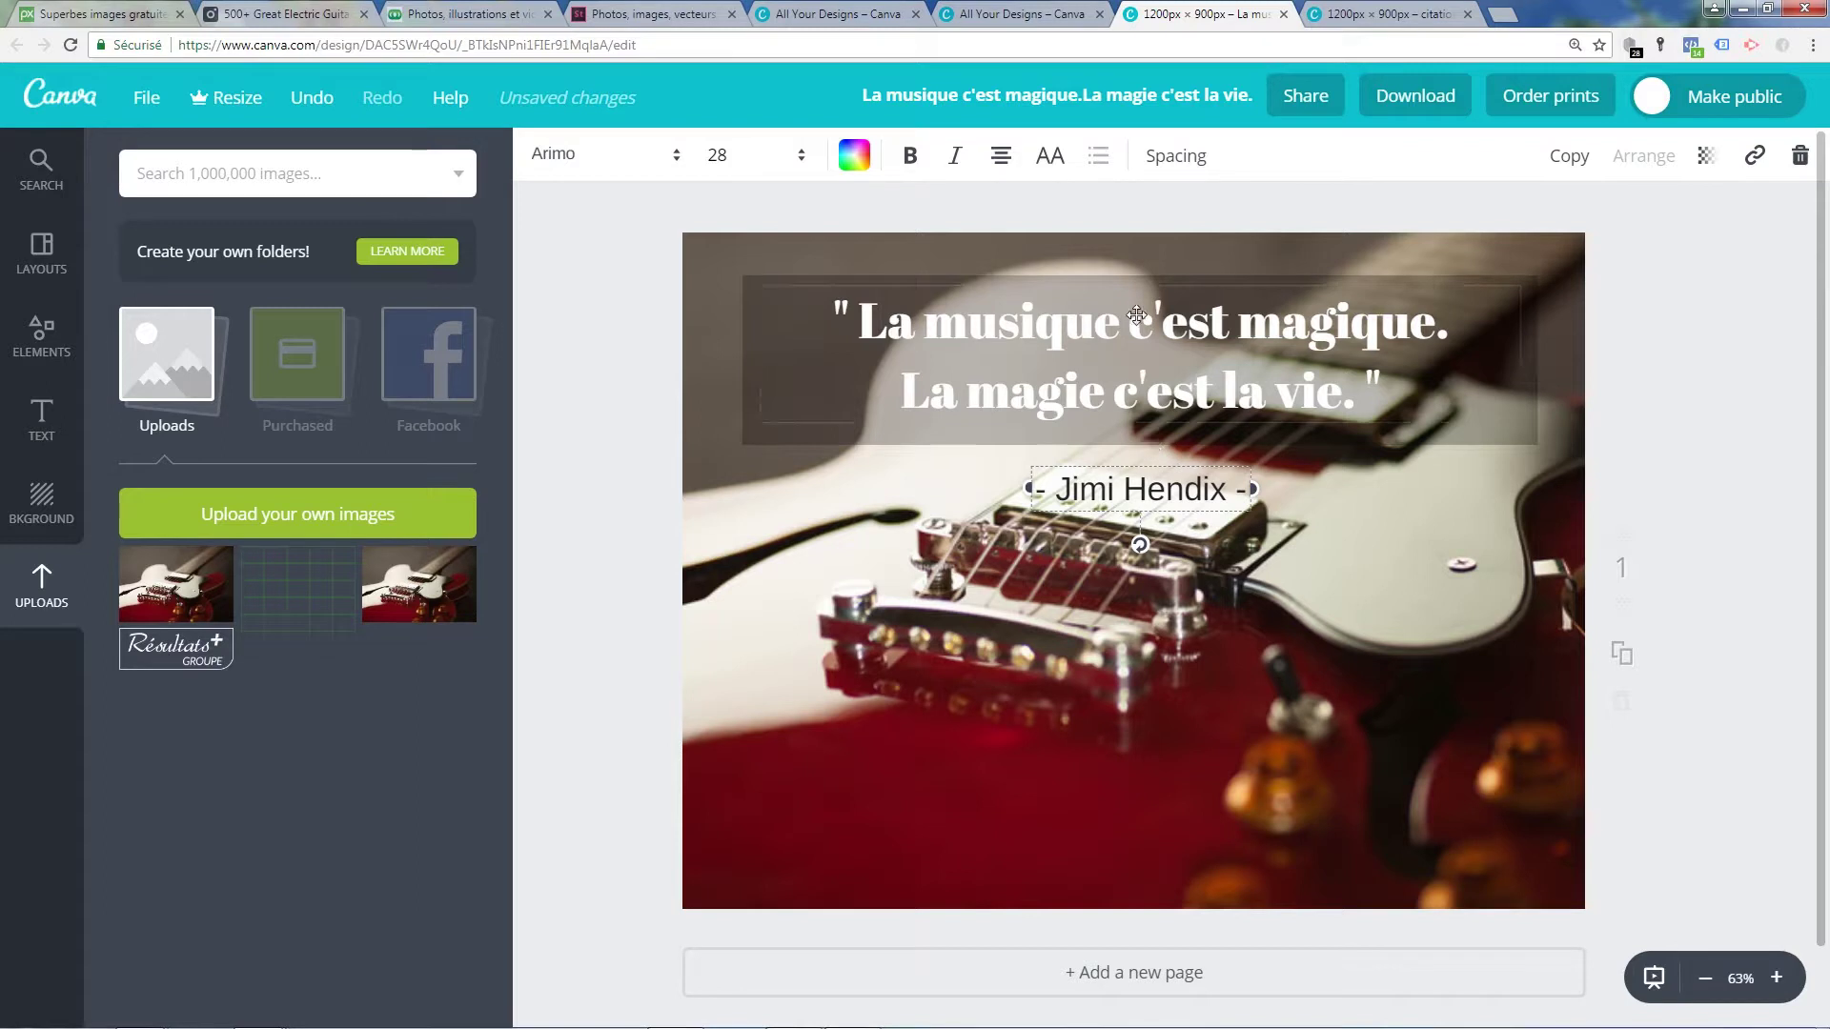
drag(1143, 467, 1143, 461)
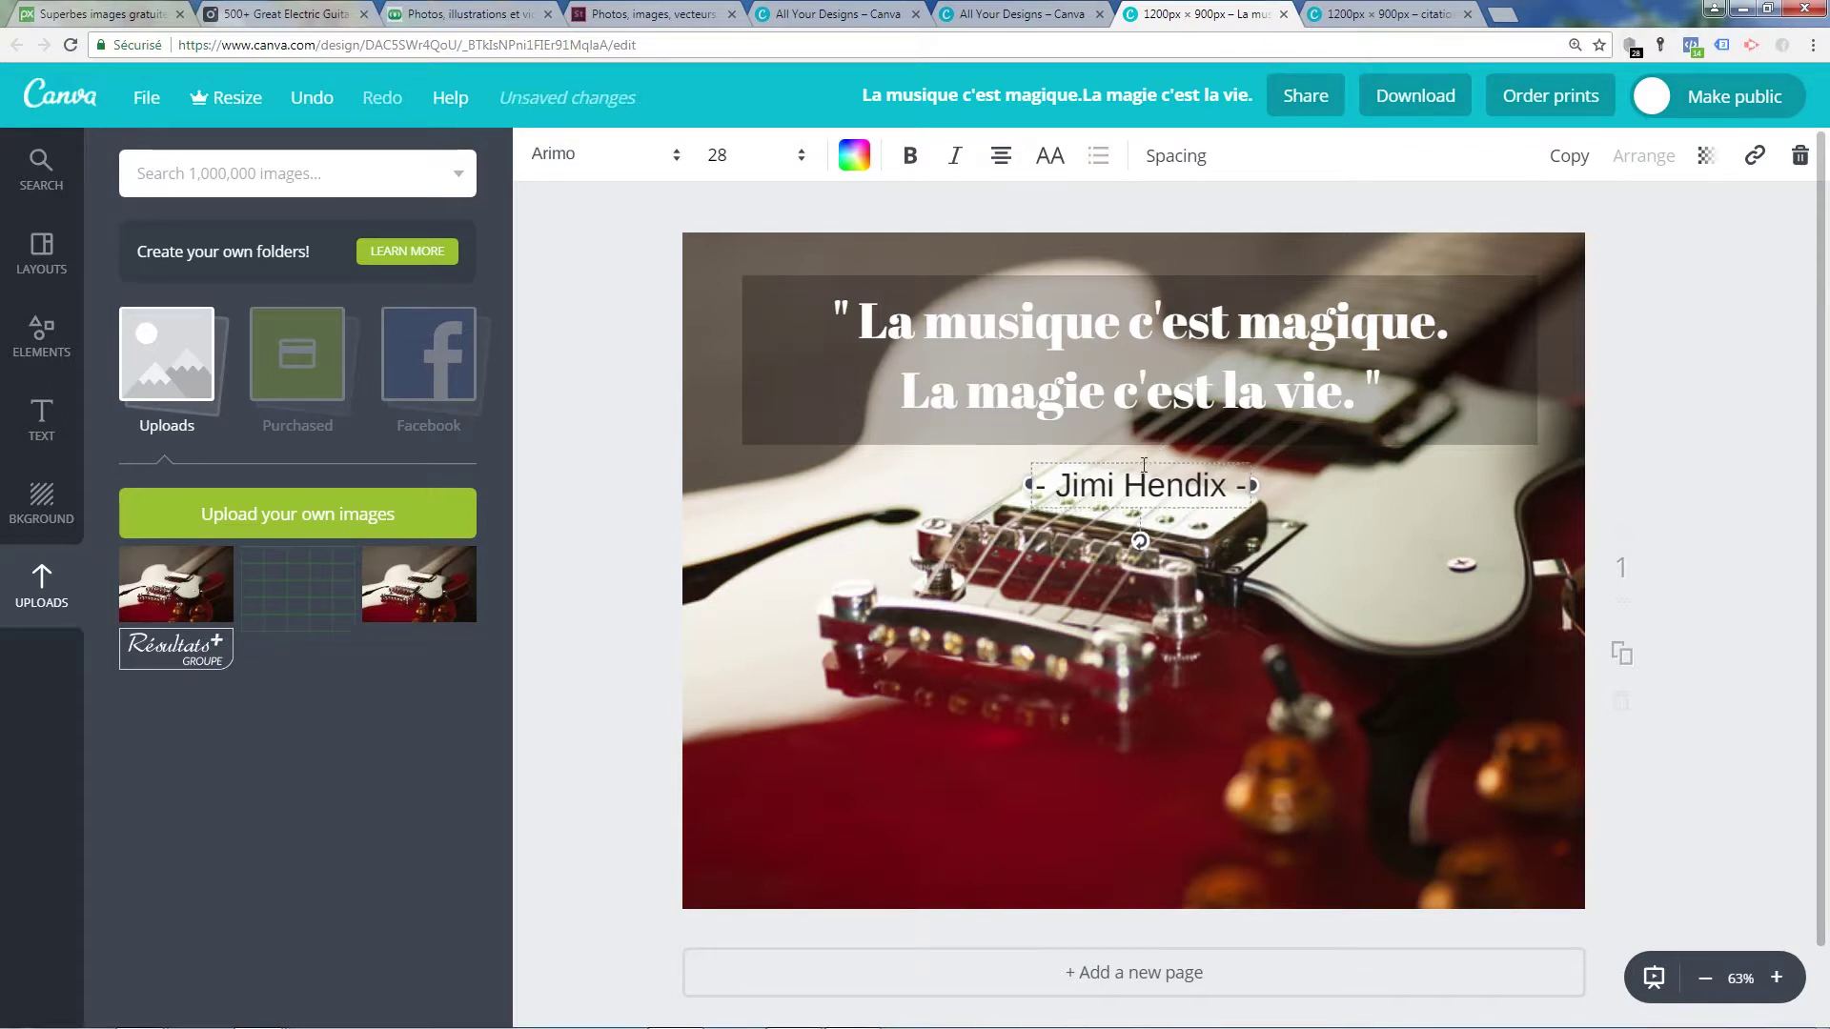
click(563, 385)
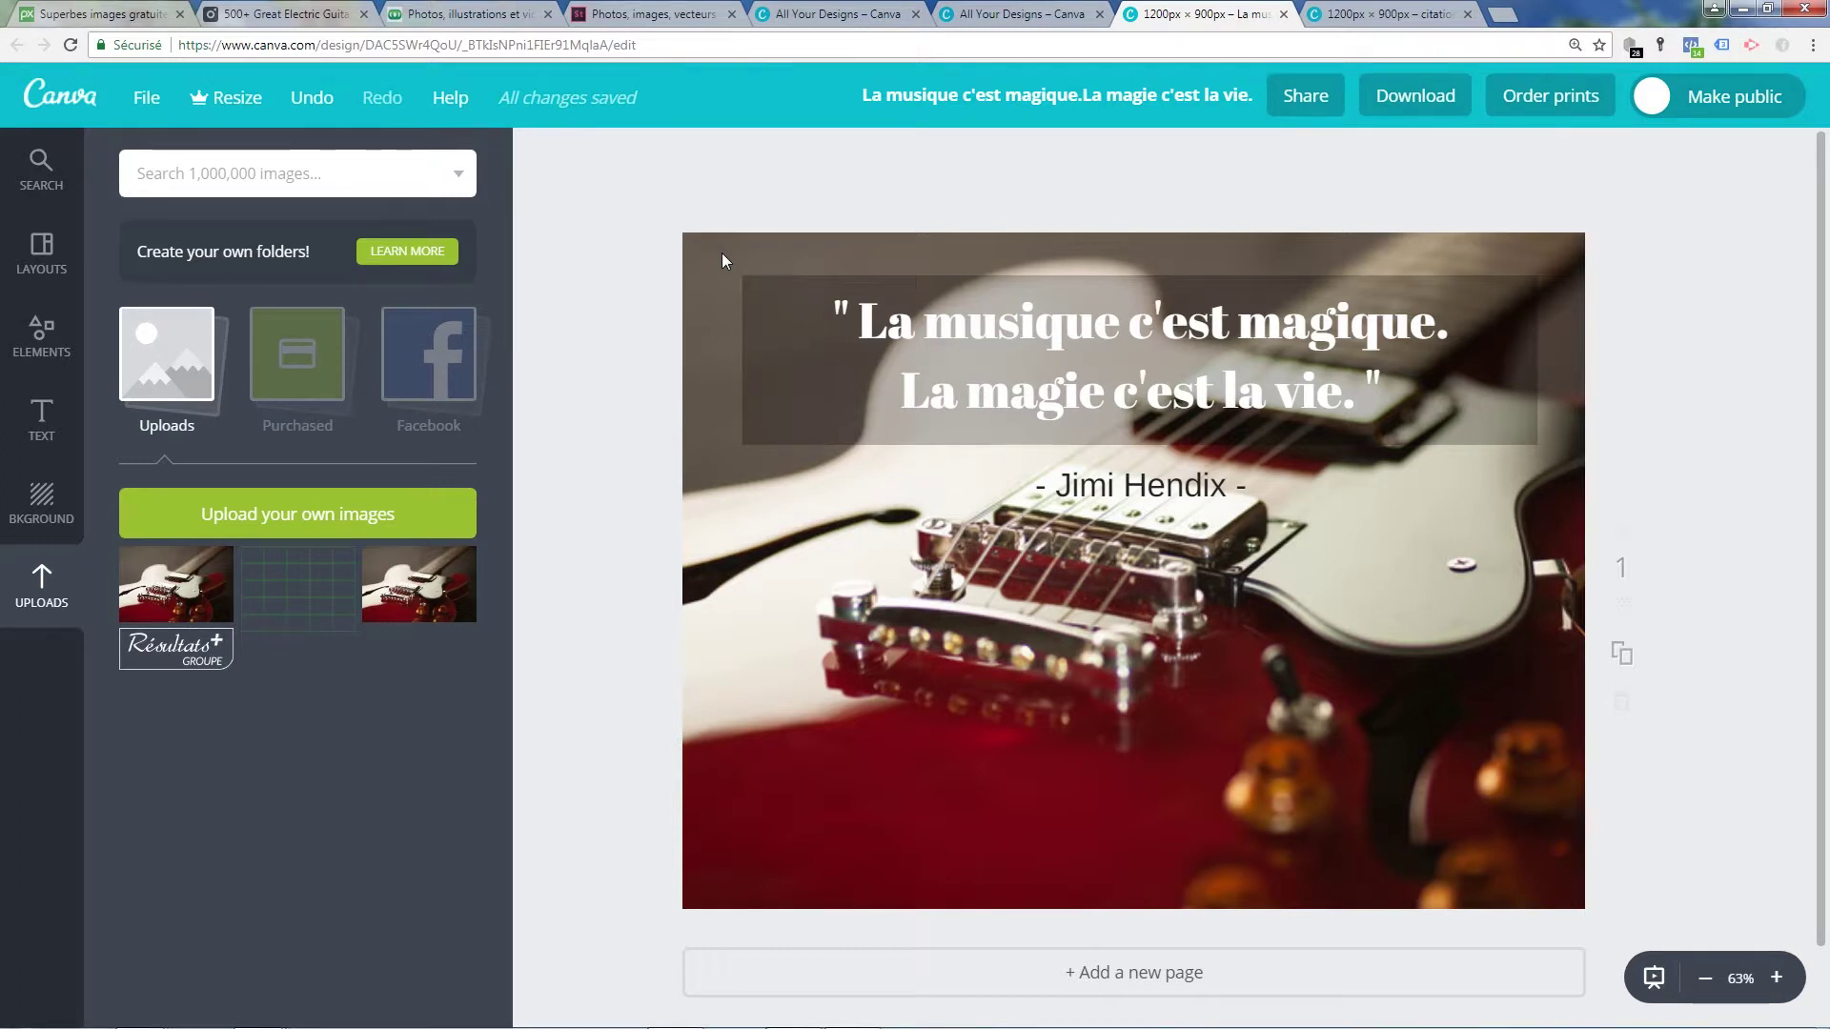
Preview the Summer filter on the guitar background photo and apply the Selfie filter instead.
click(804, 250)
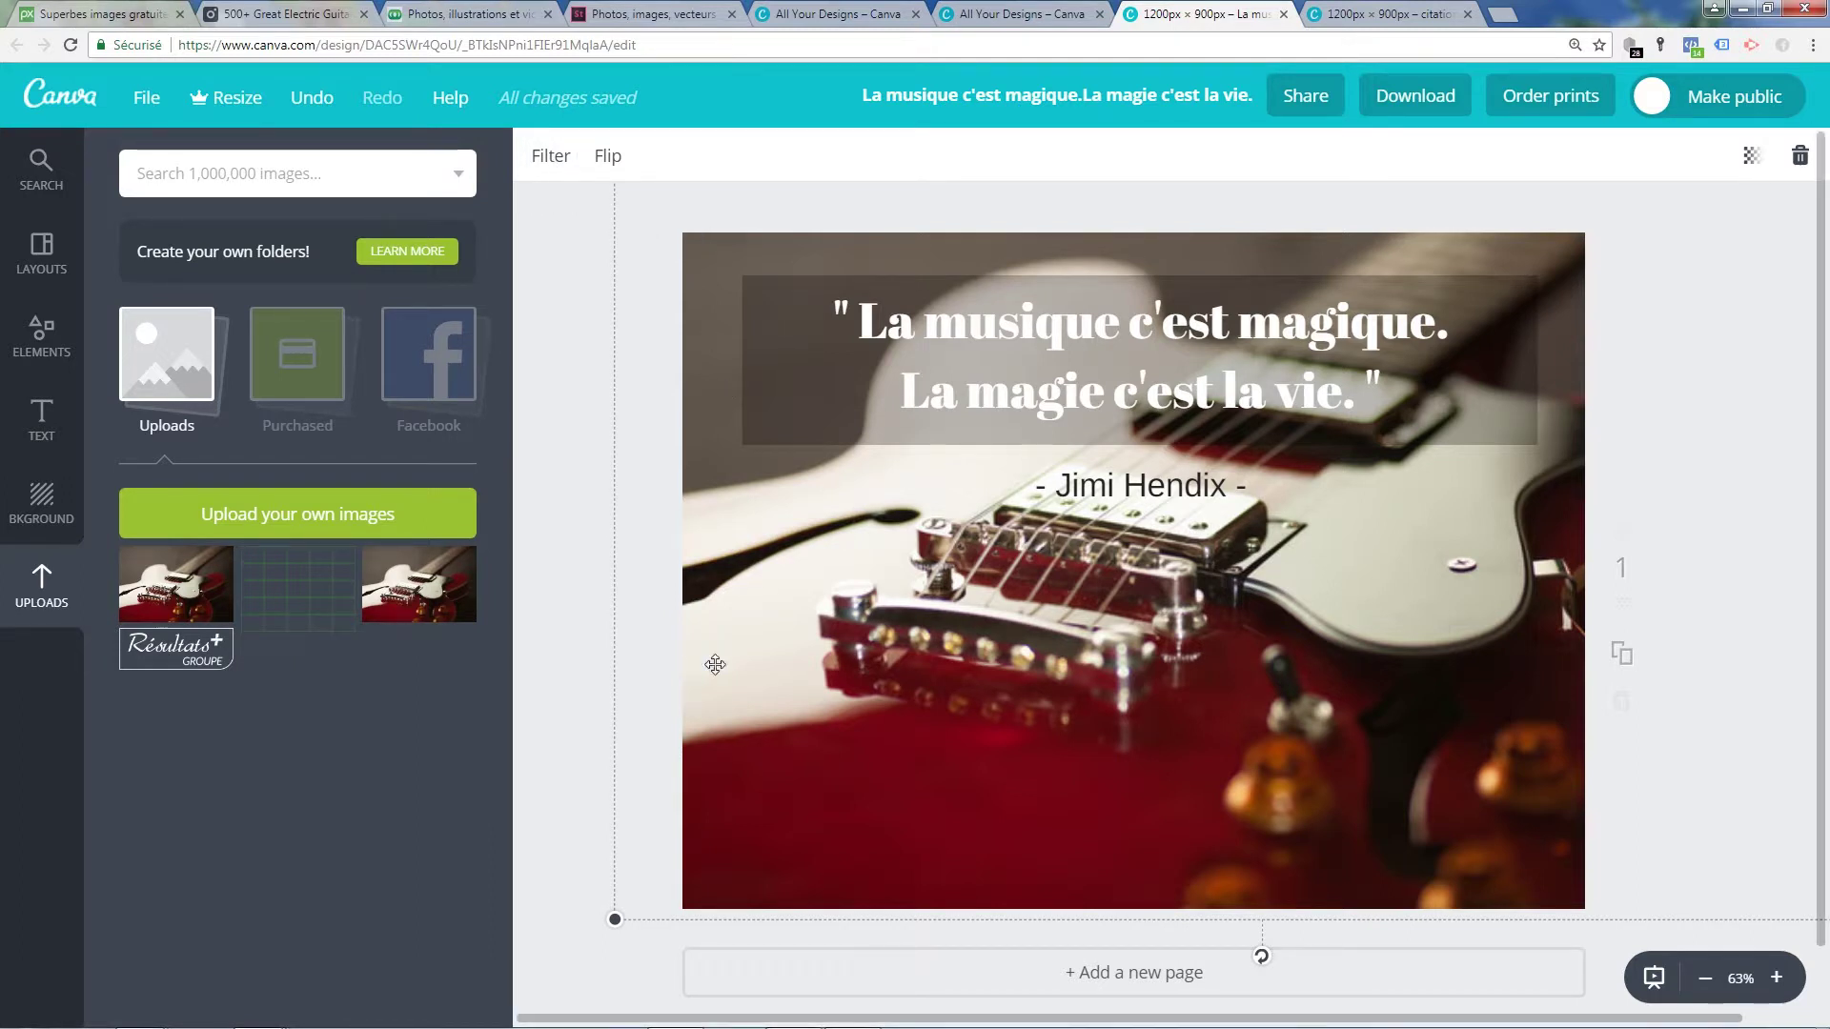
click(551, 156)
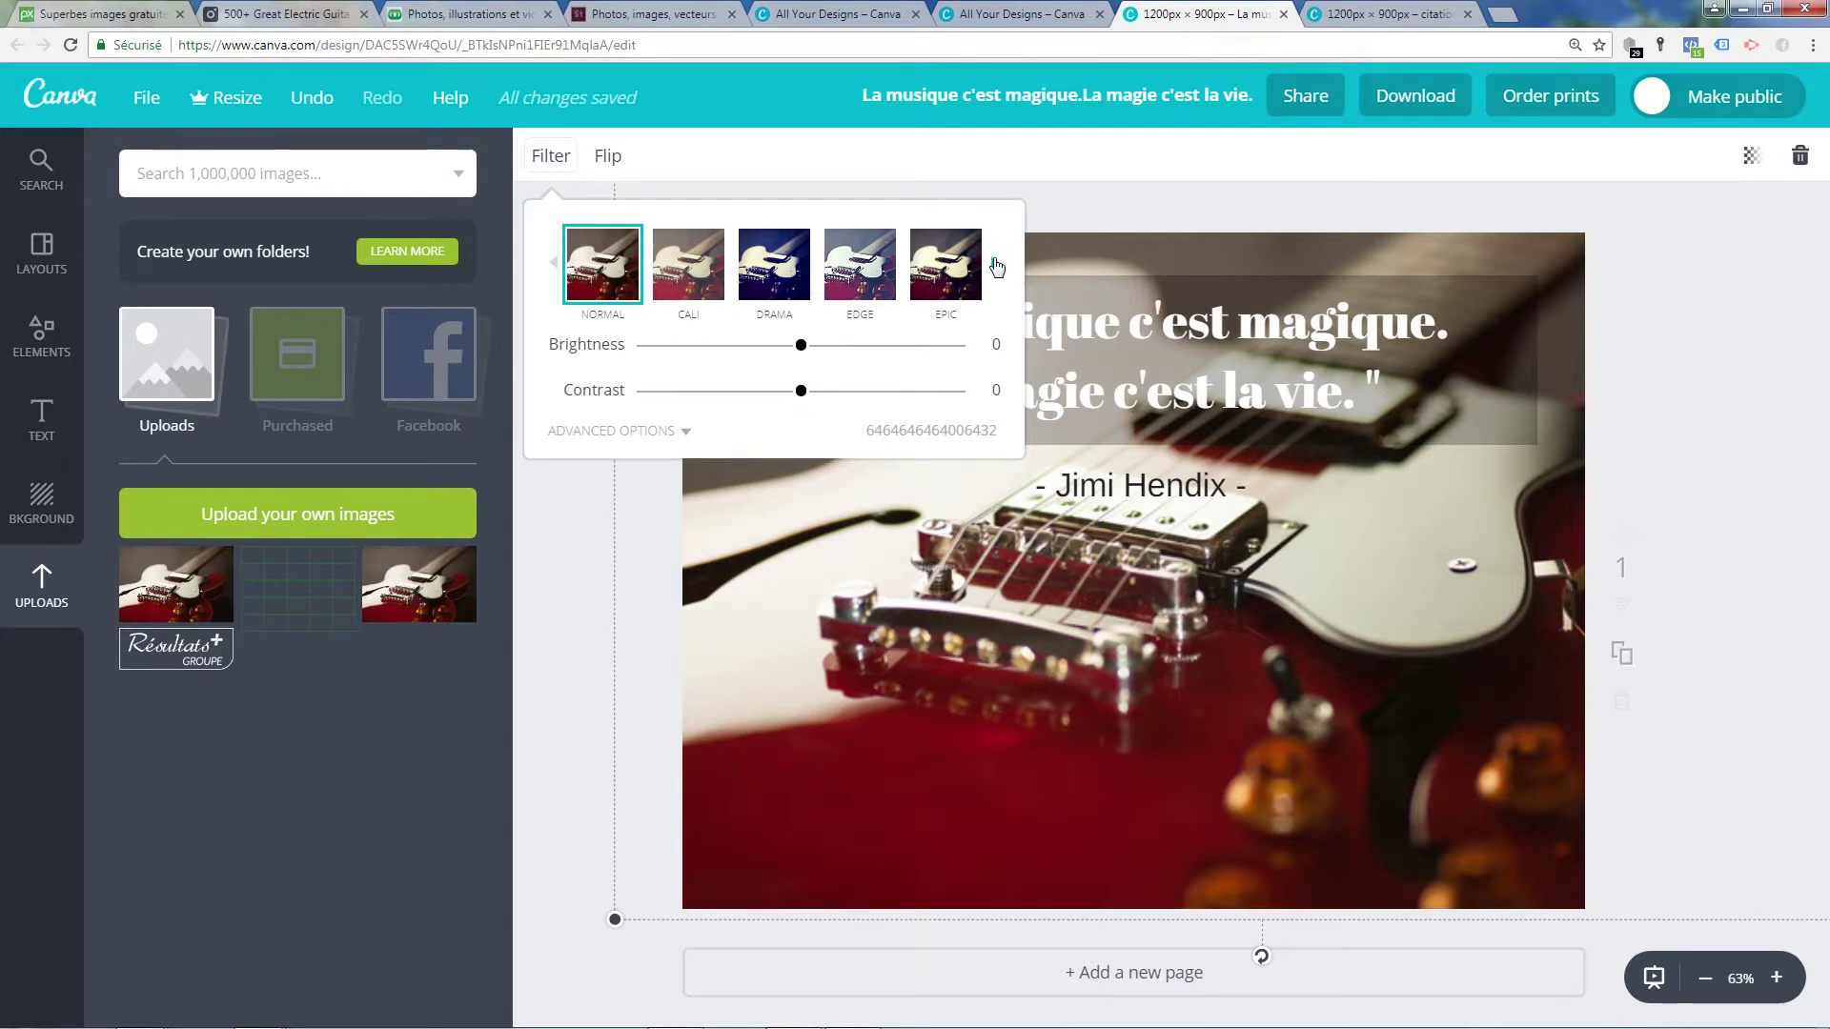
click(996, 265)
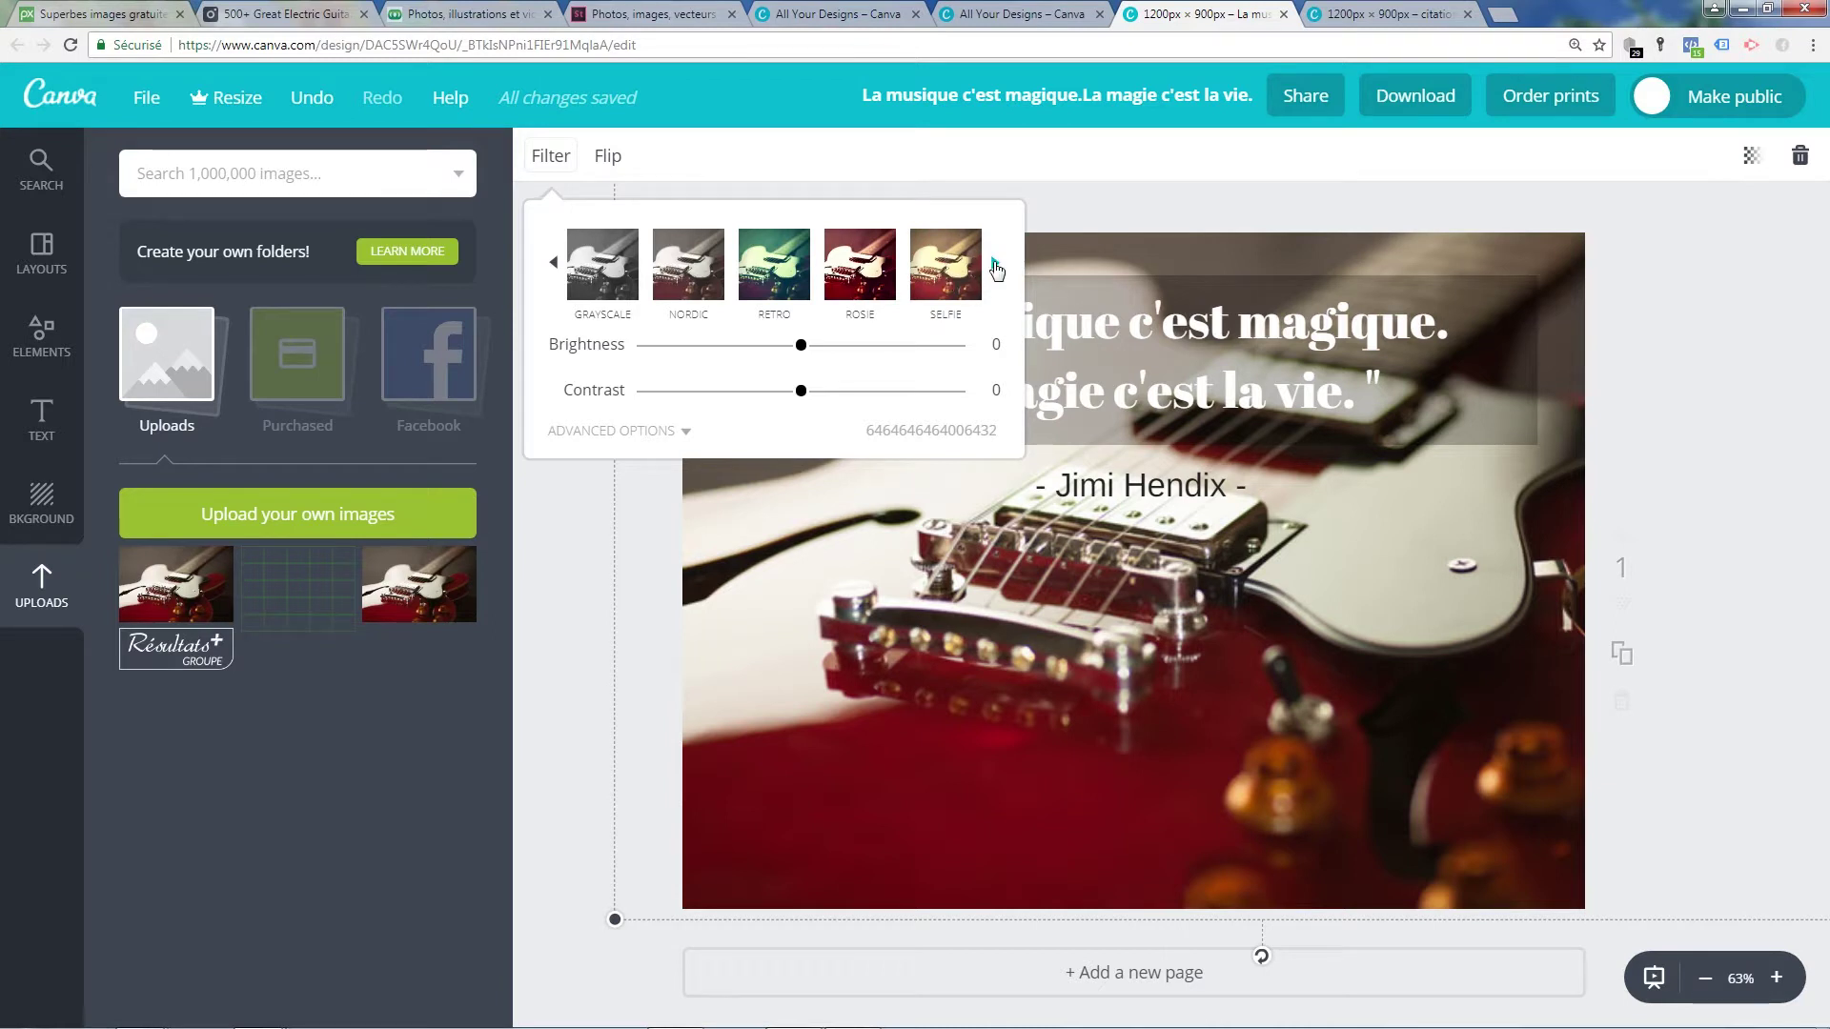
click(996, 267)
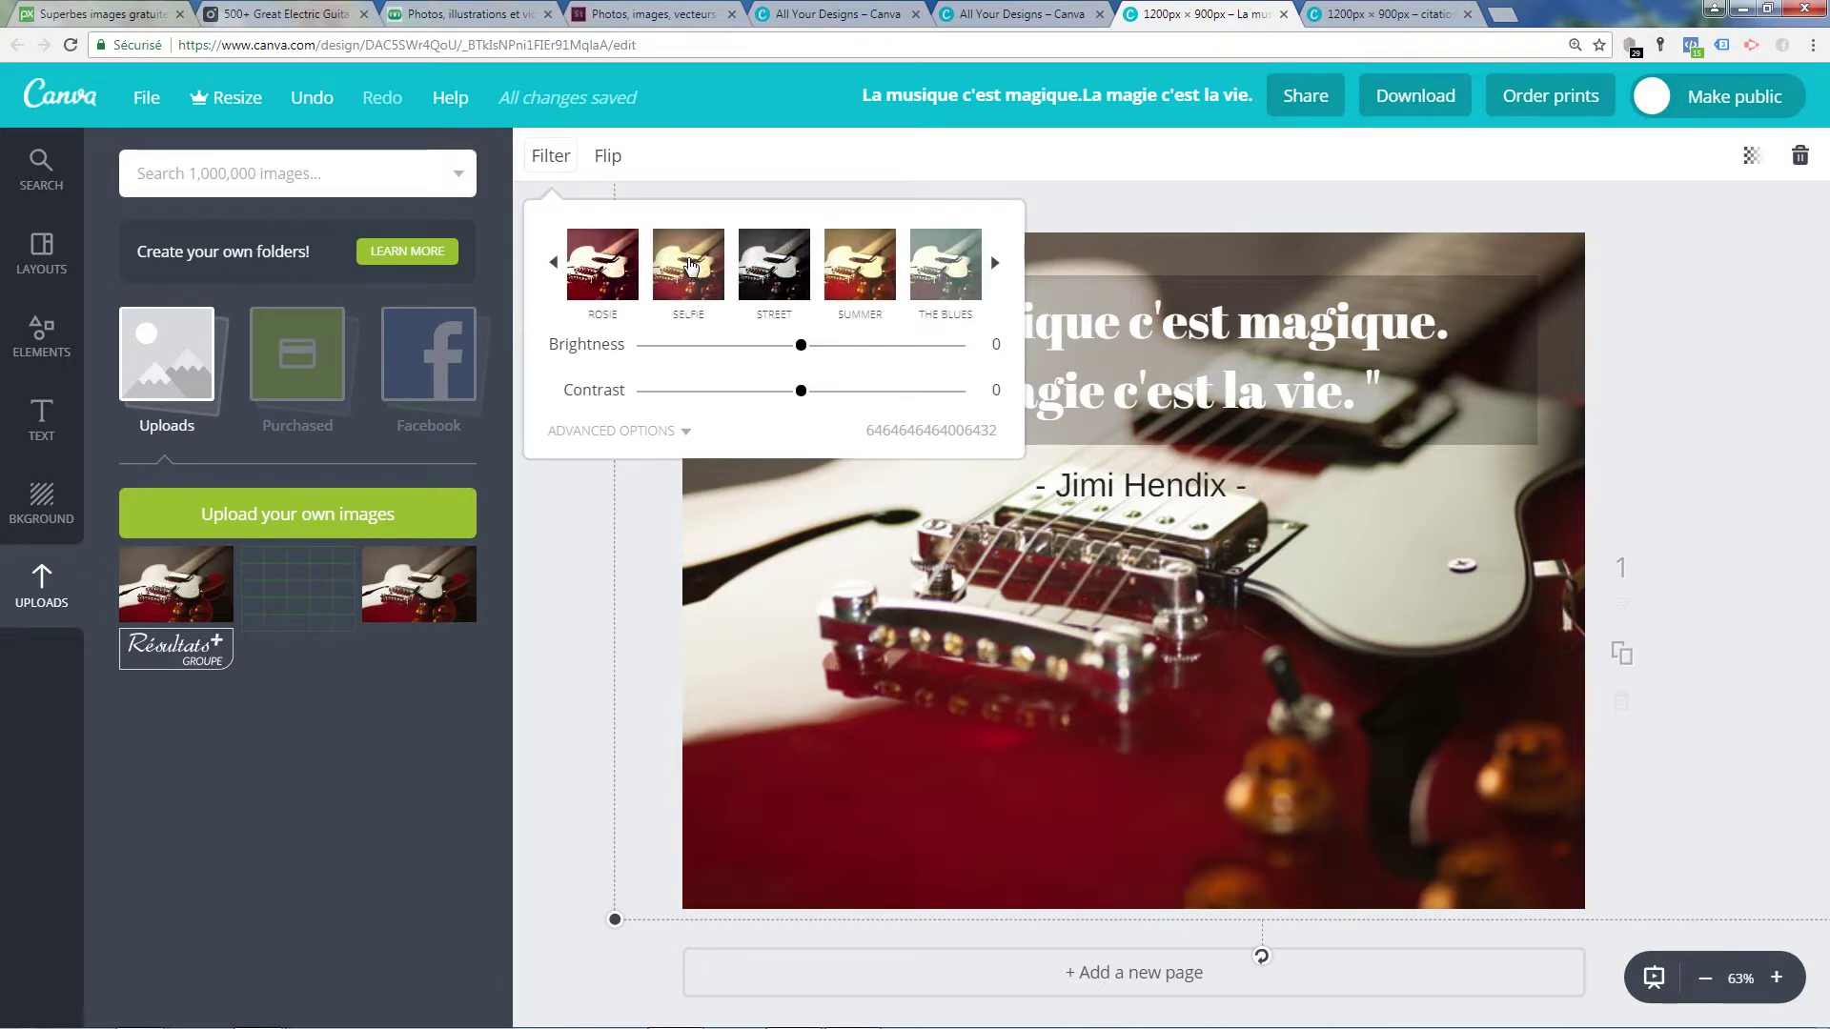
click(856, 272)
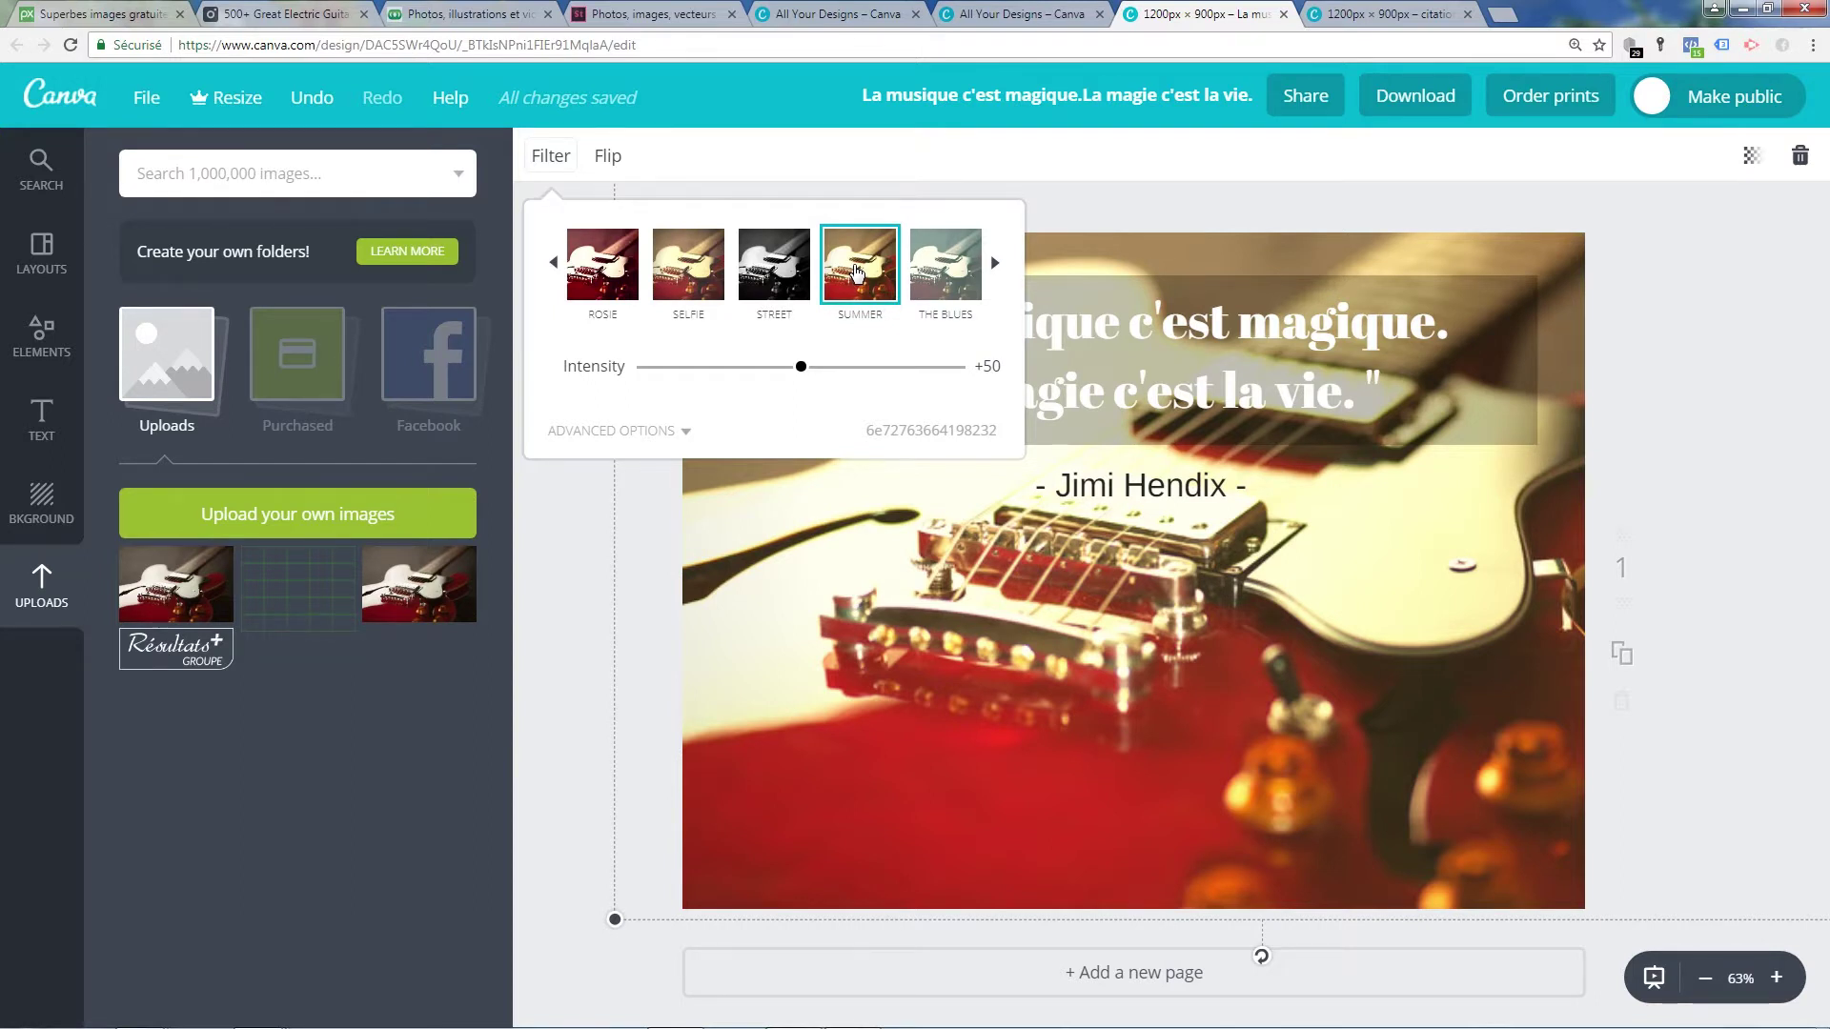
click(696, 263)
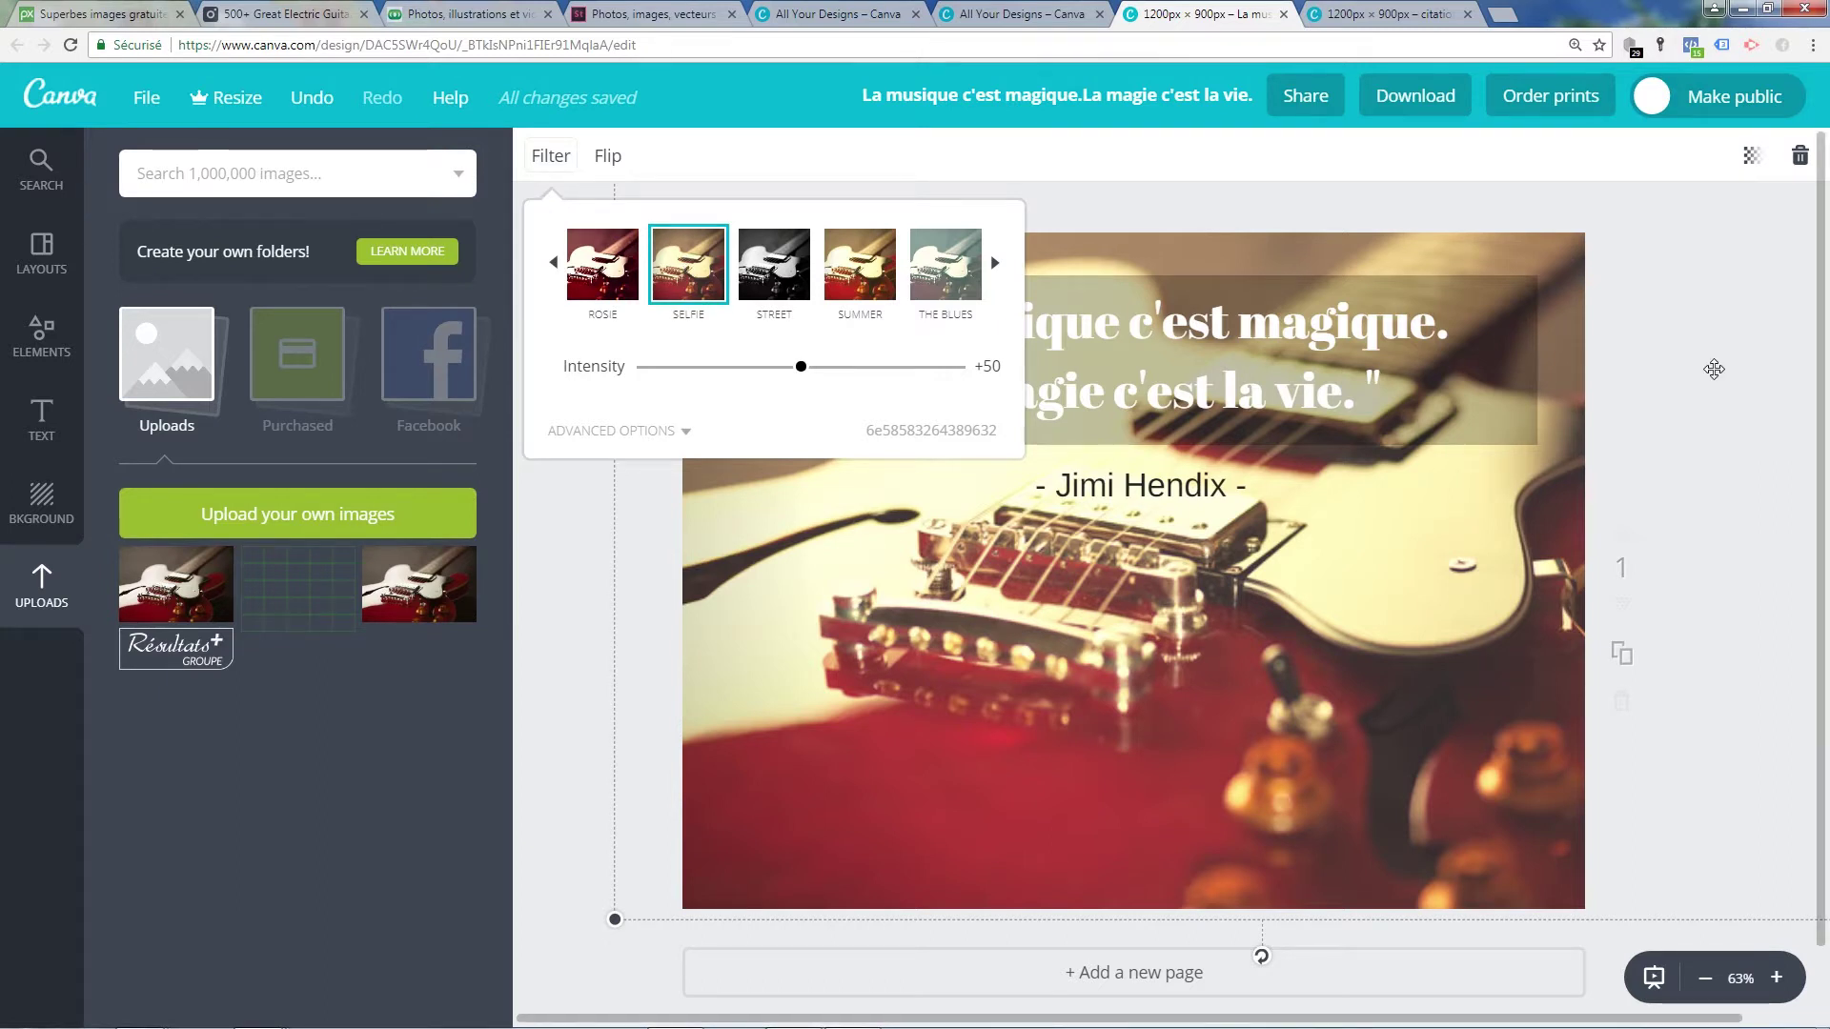
click(1714, 369)
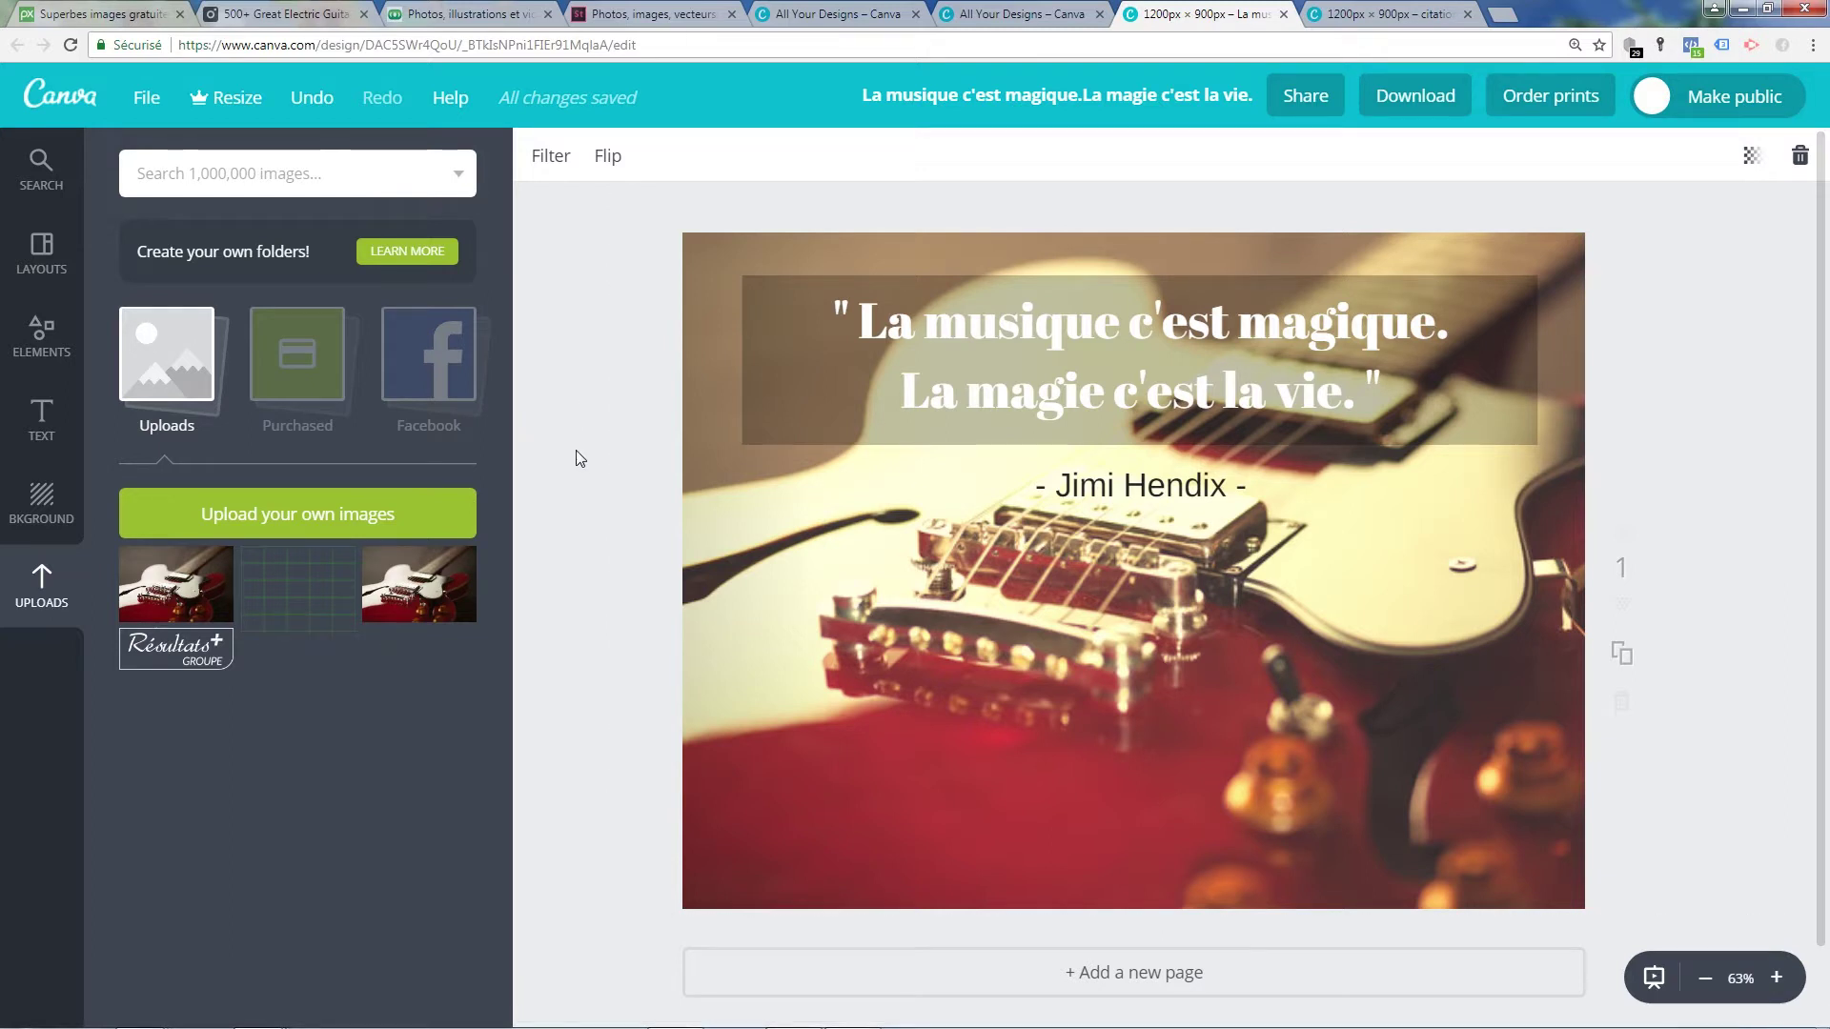
click(537, 560)
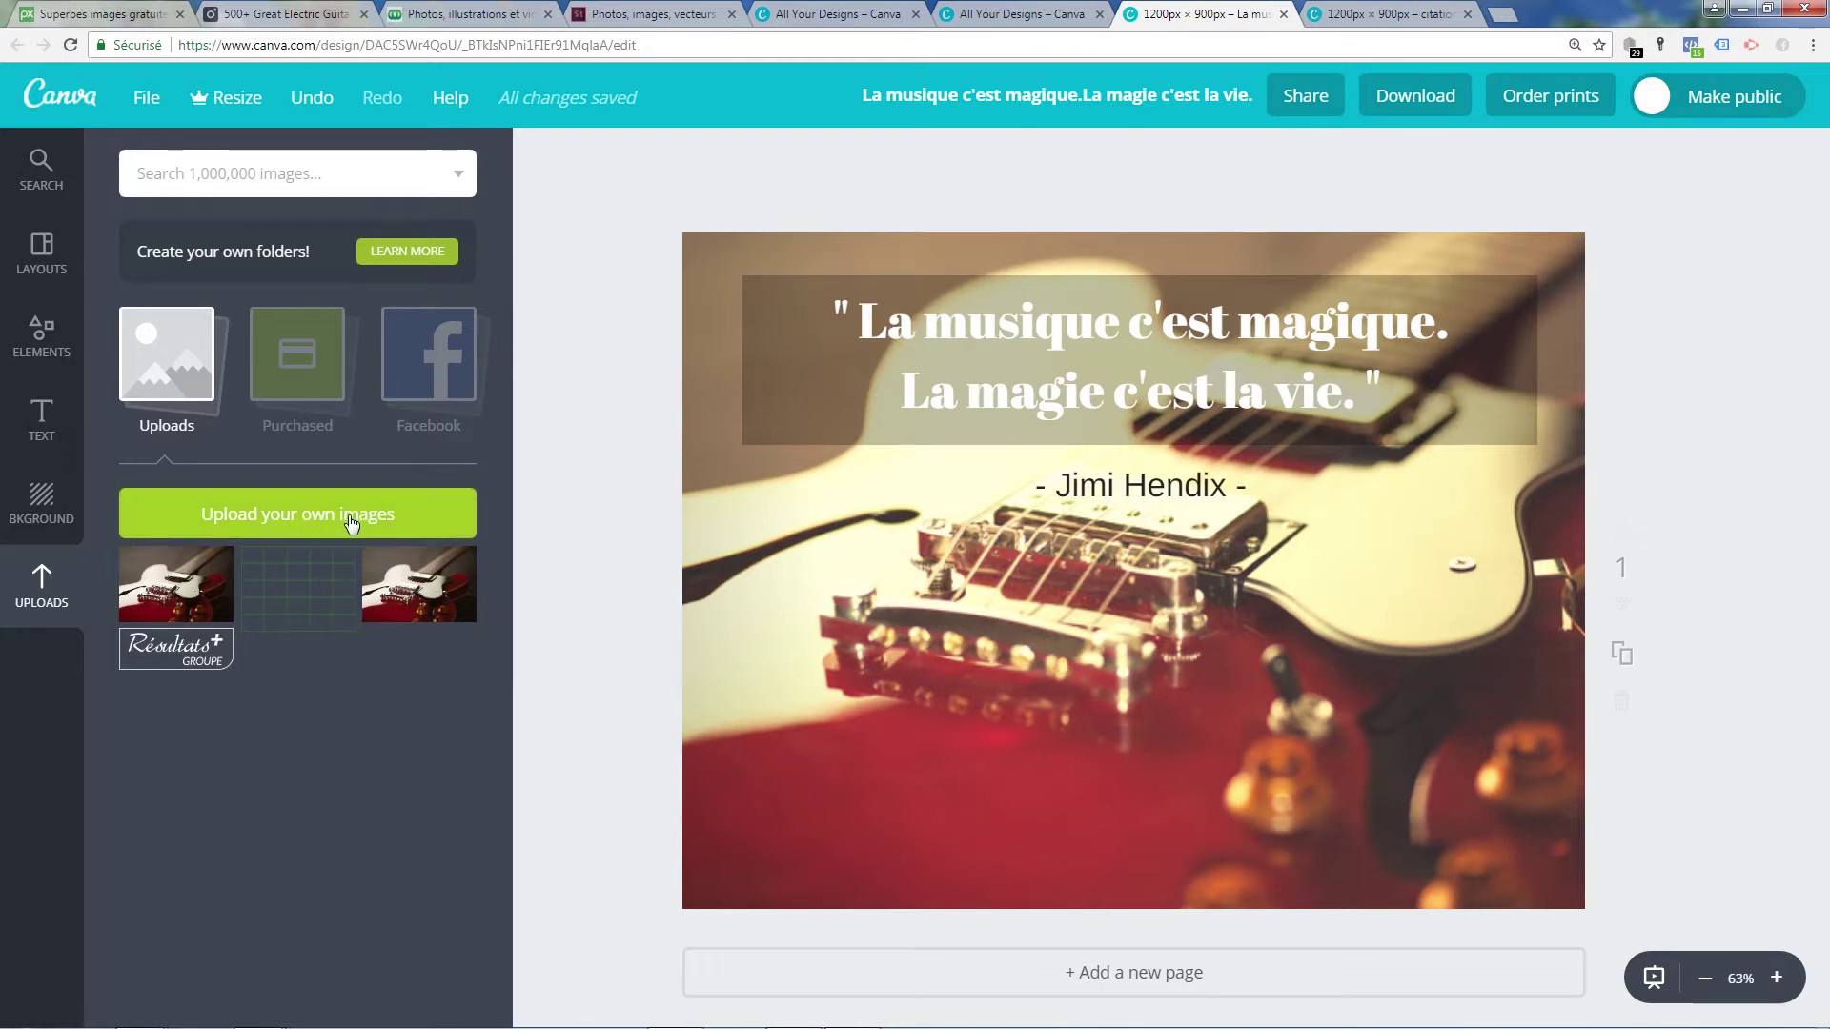
click(306, 518)
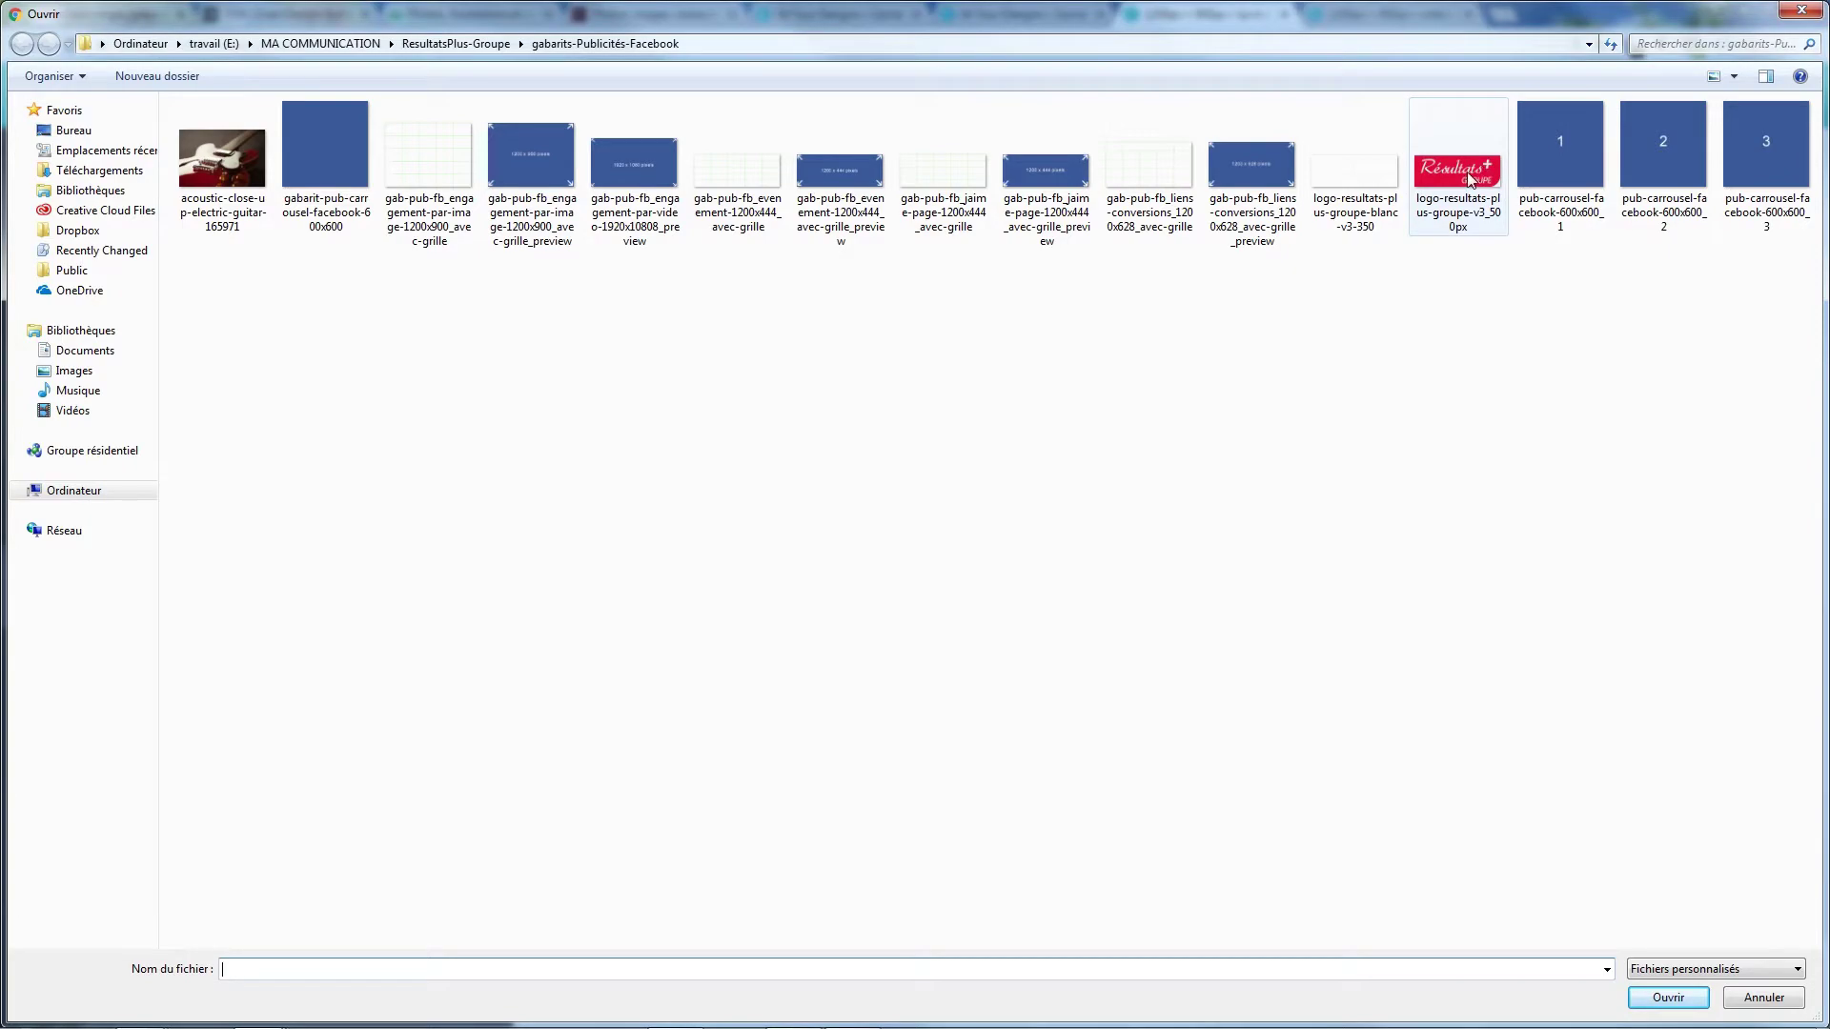
click(1798, 14)
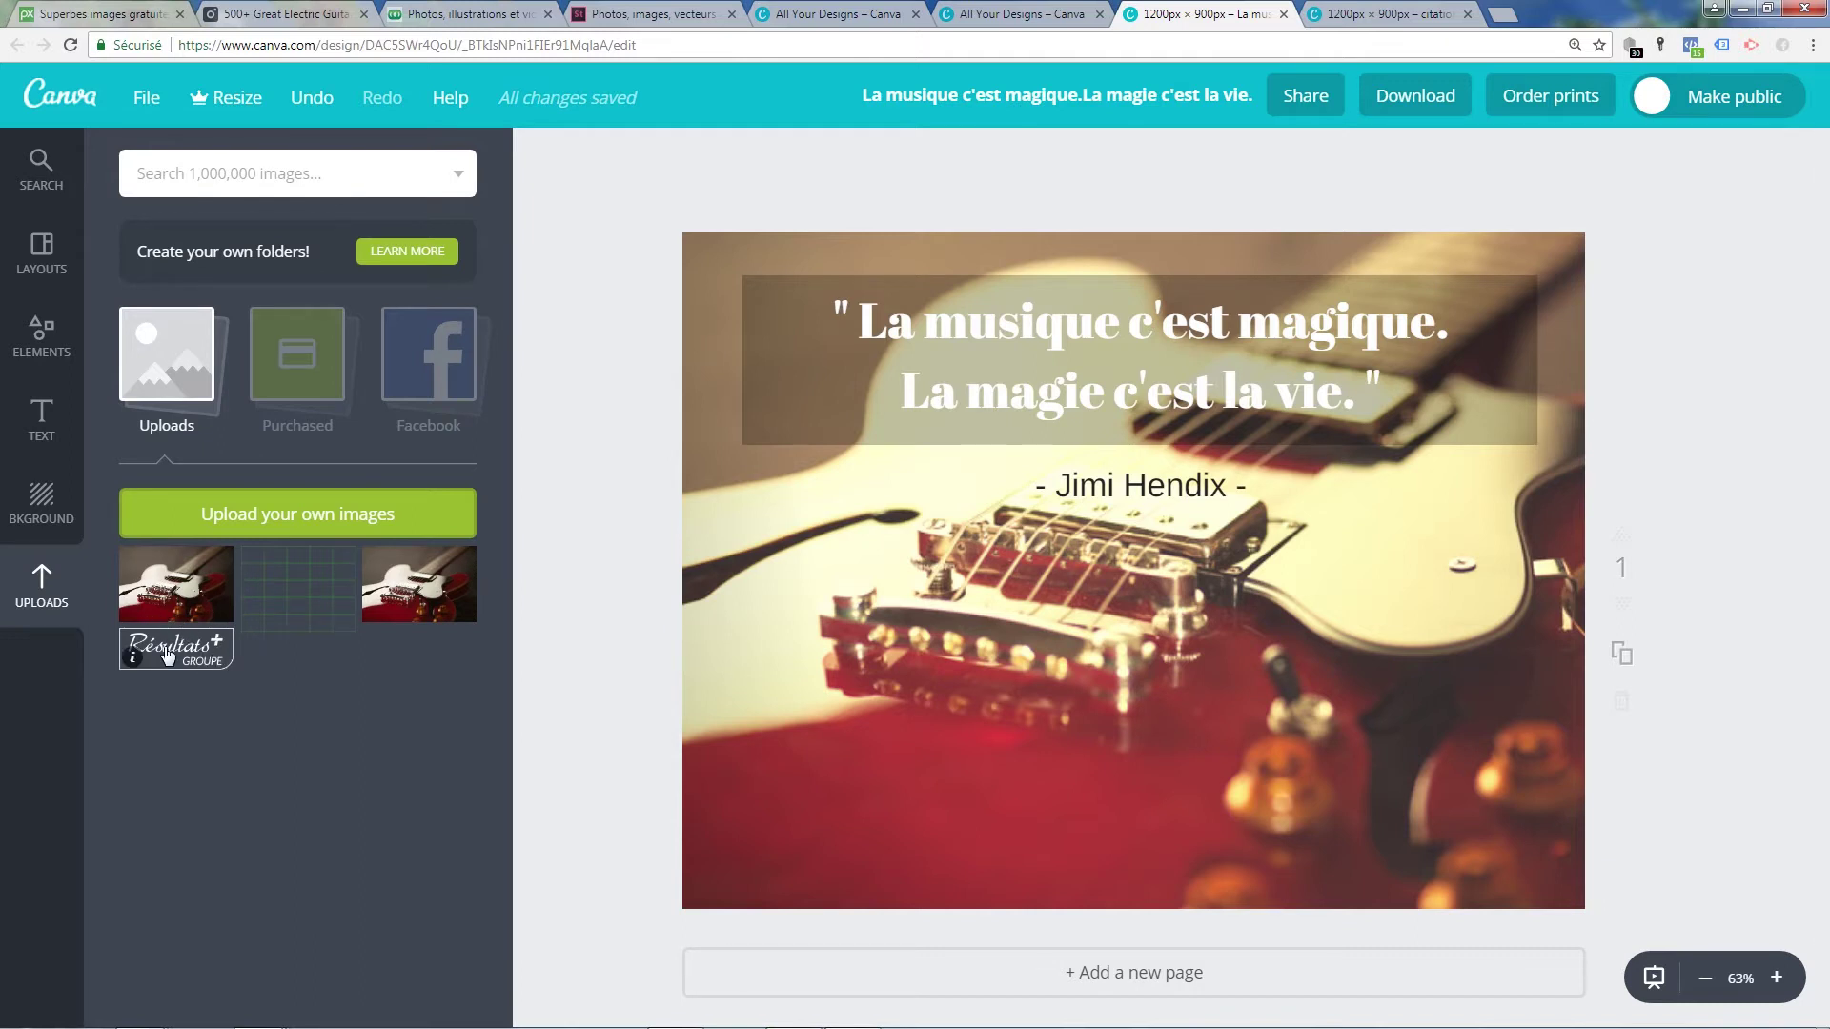
click(254, 517)
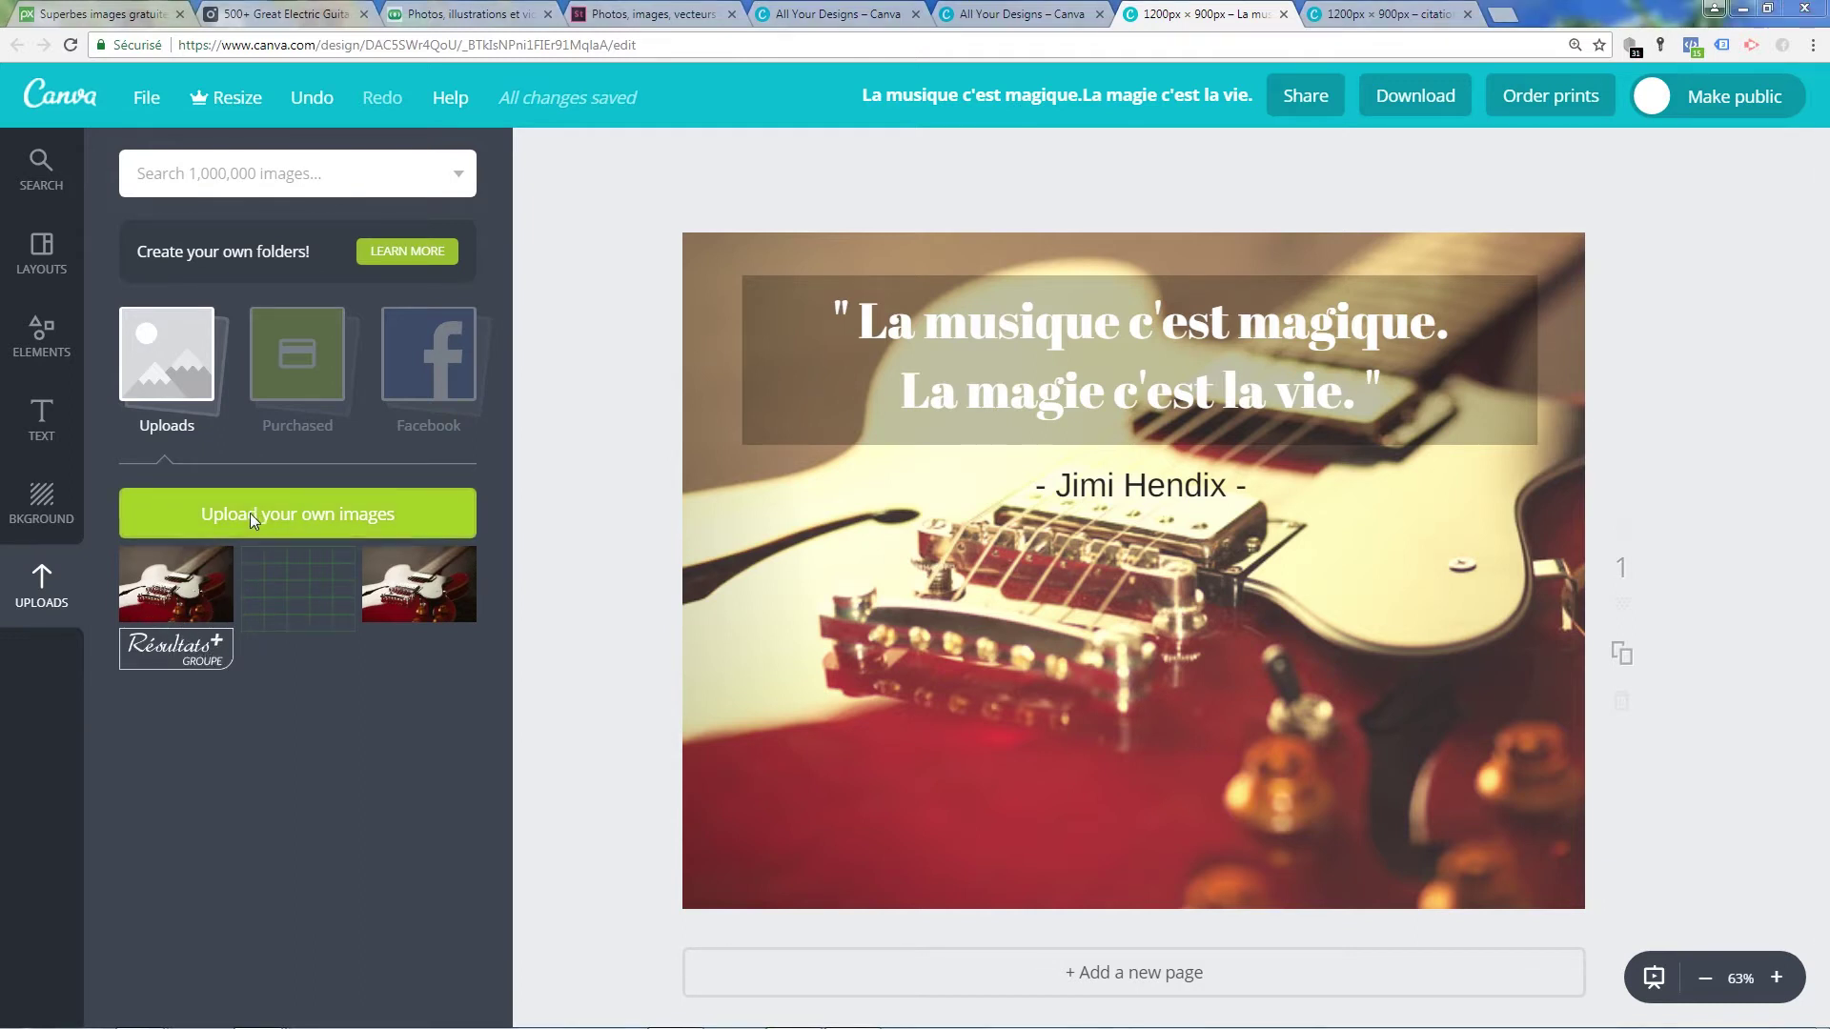
click(1371, 177)
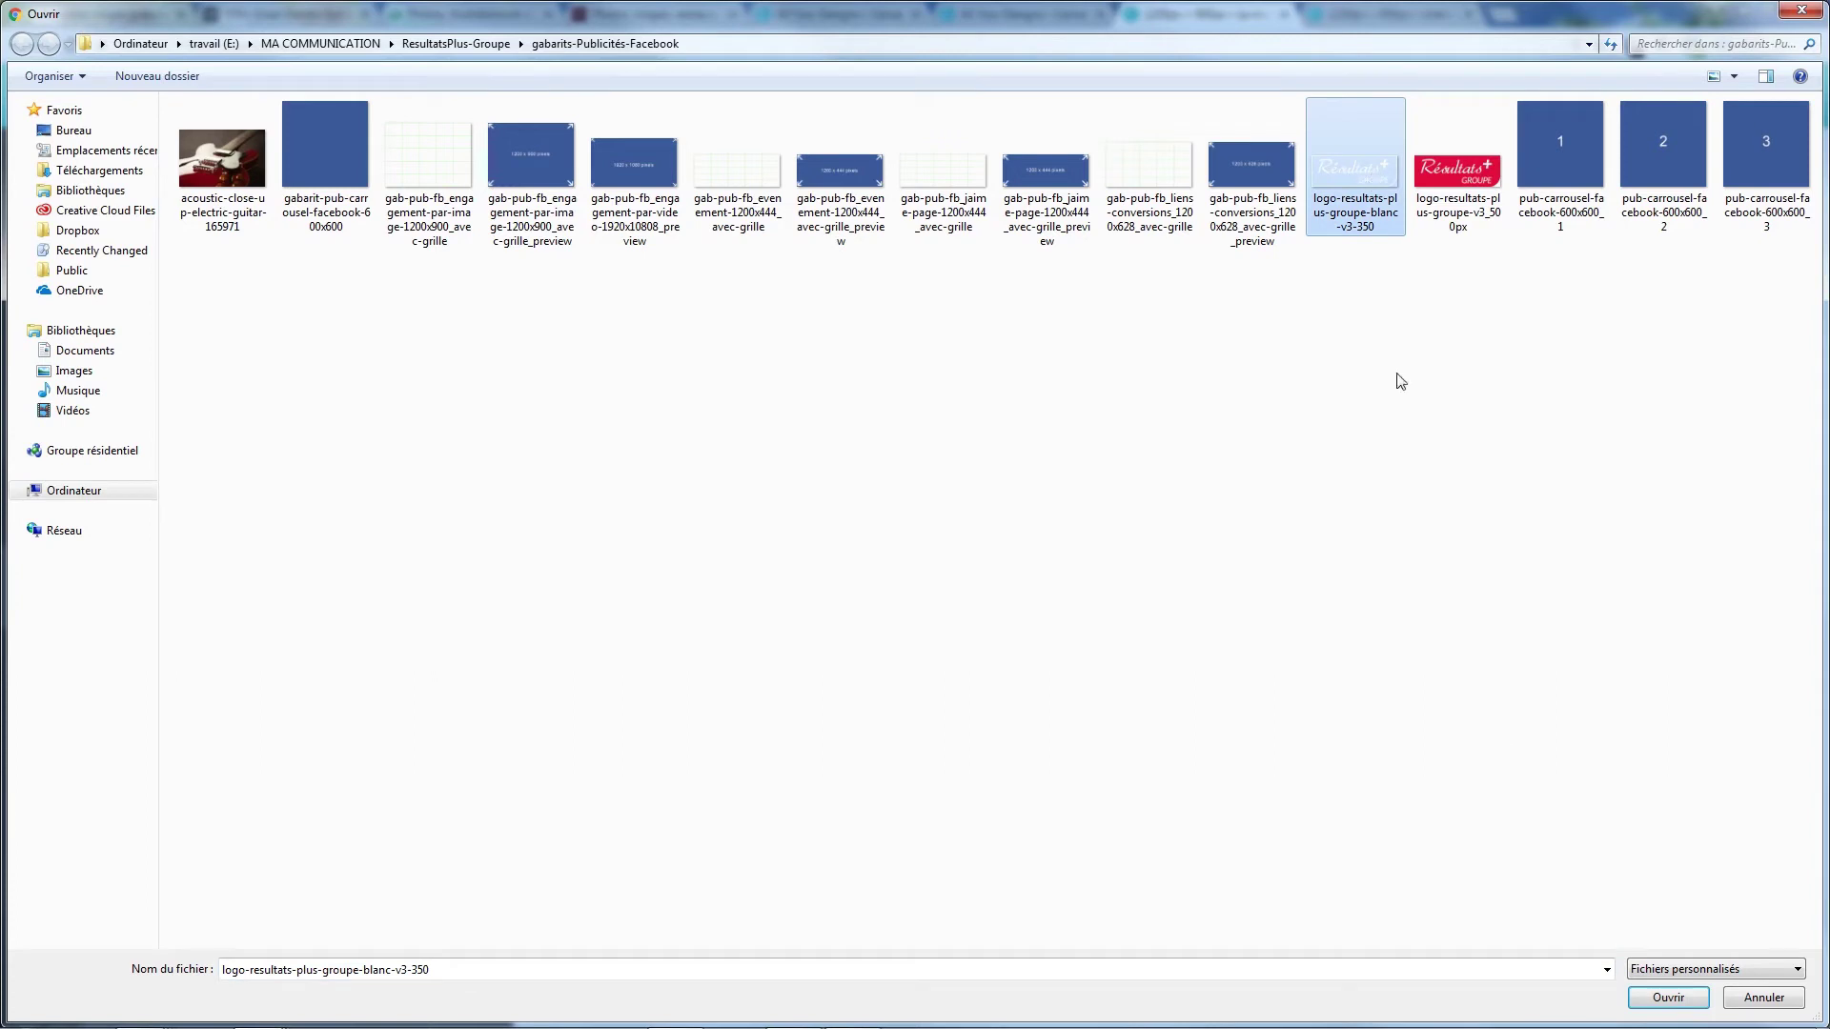
click(1762, 998)
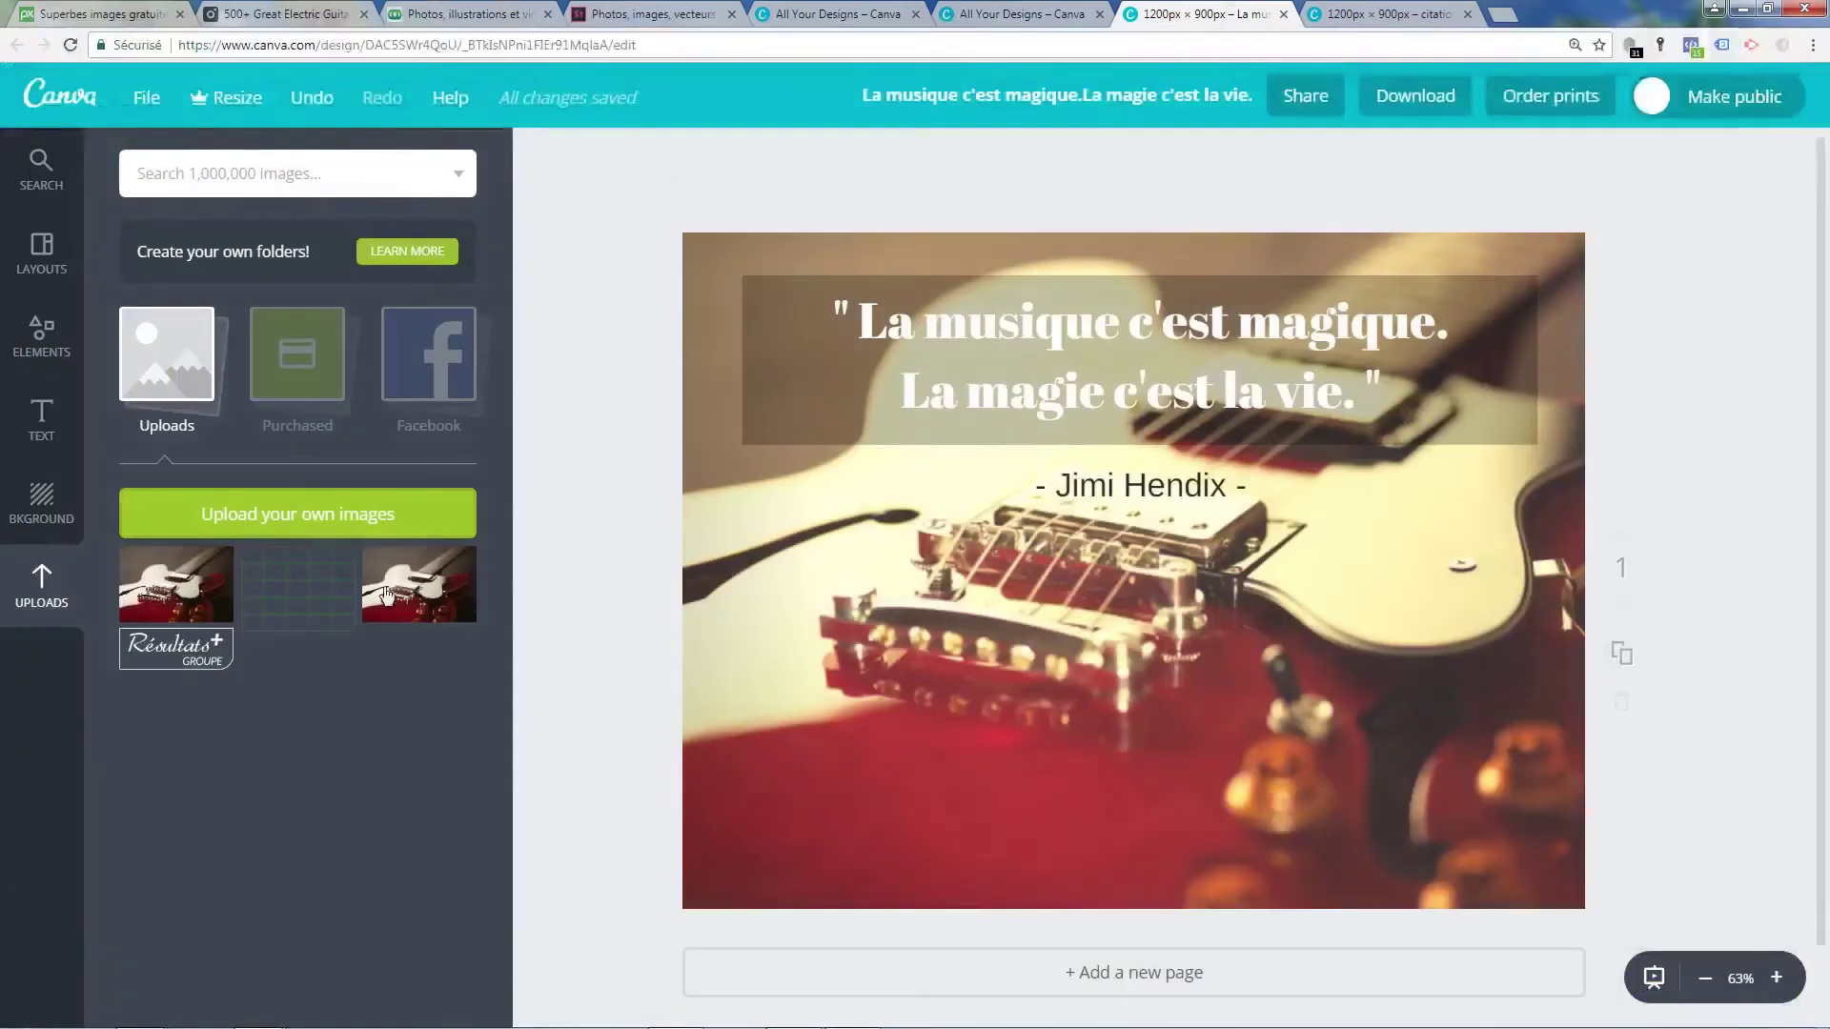
Add the uploaded white Résultats+ Groupe logo to the page and move it to the lower center of the photo.
click(132, 655)
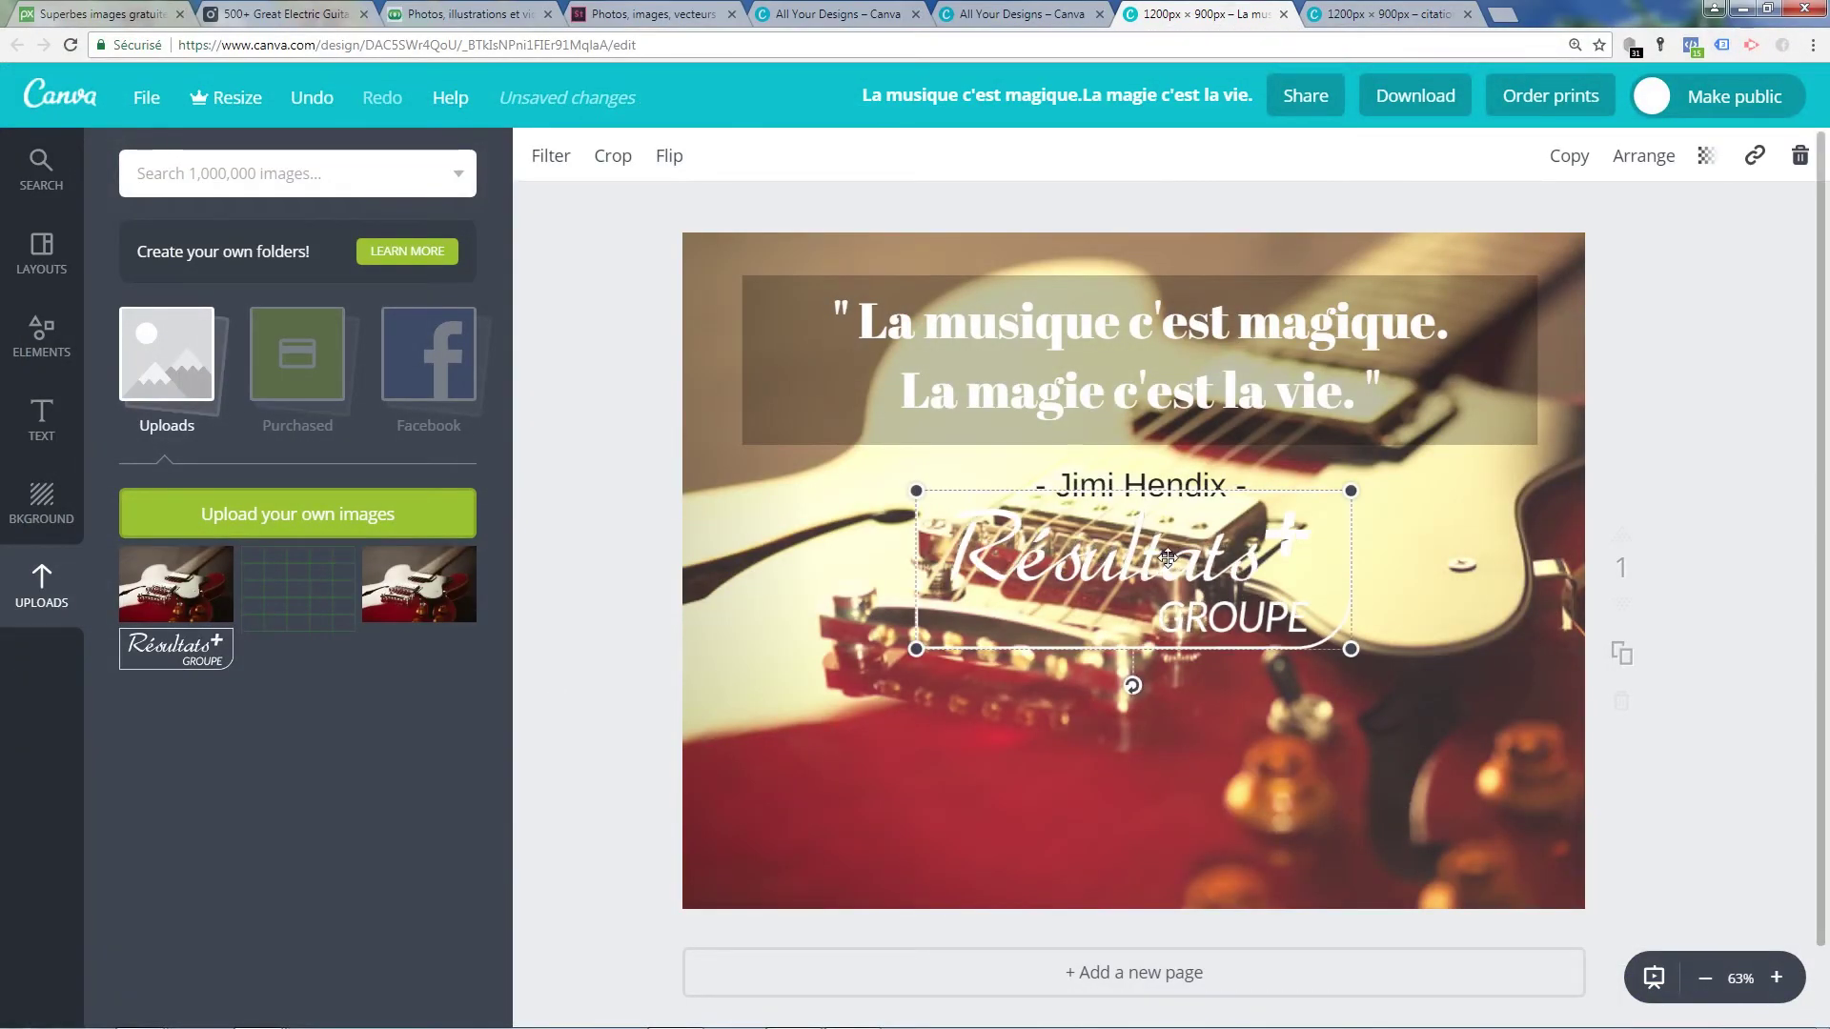
drag(1148, 564, 1162, 787)
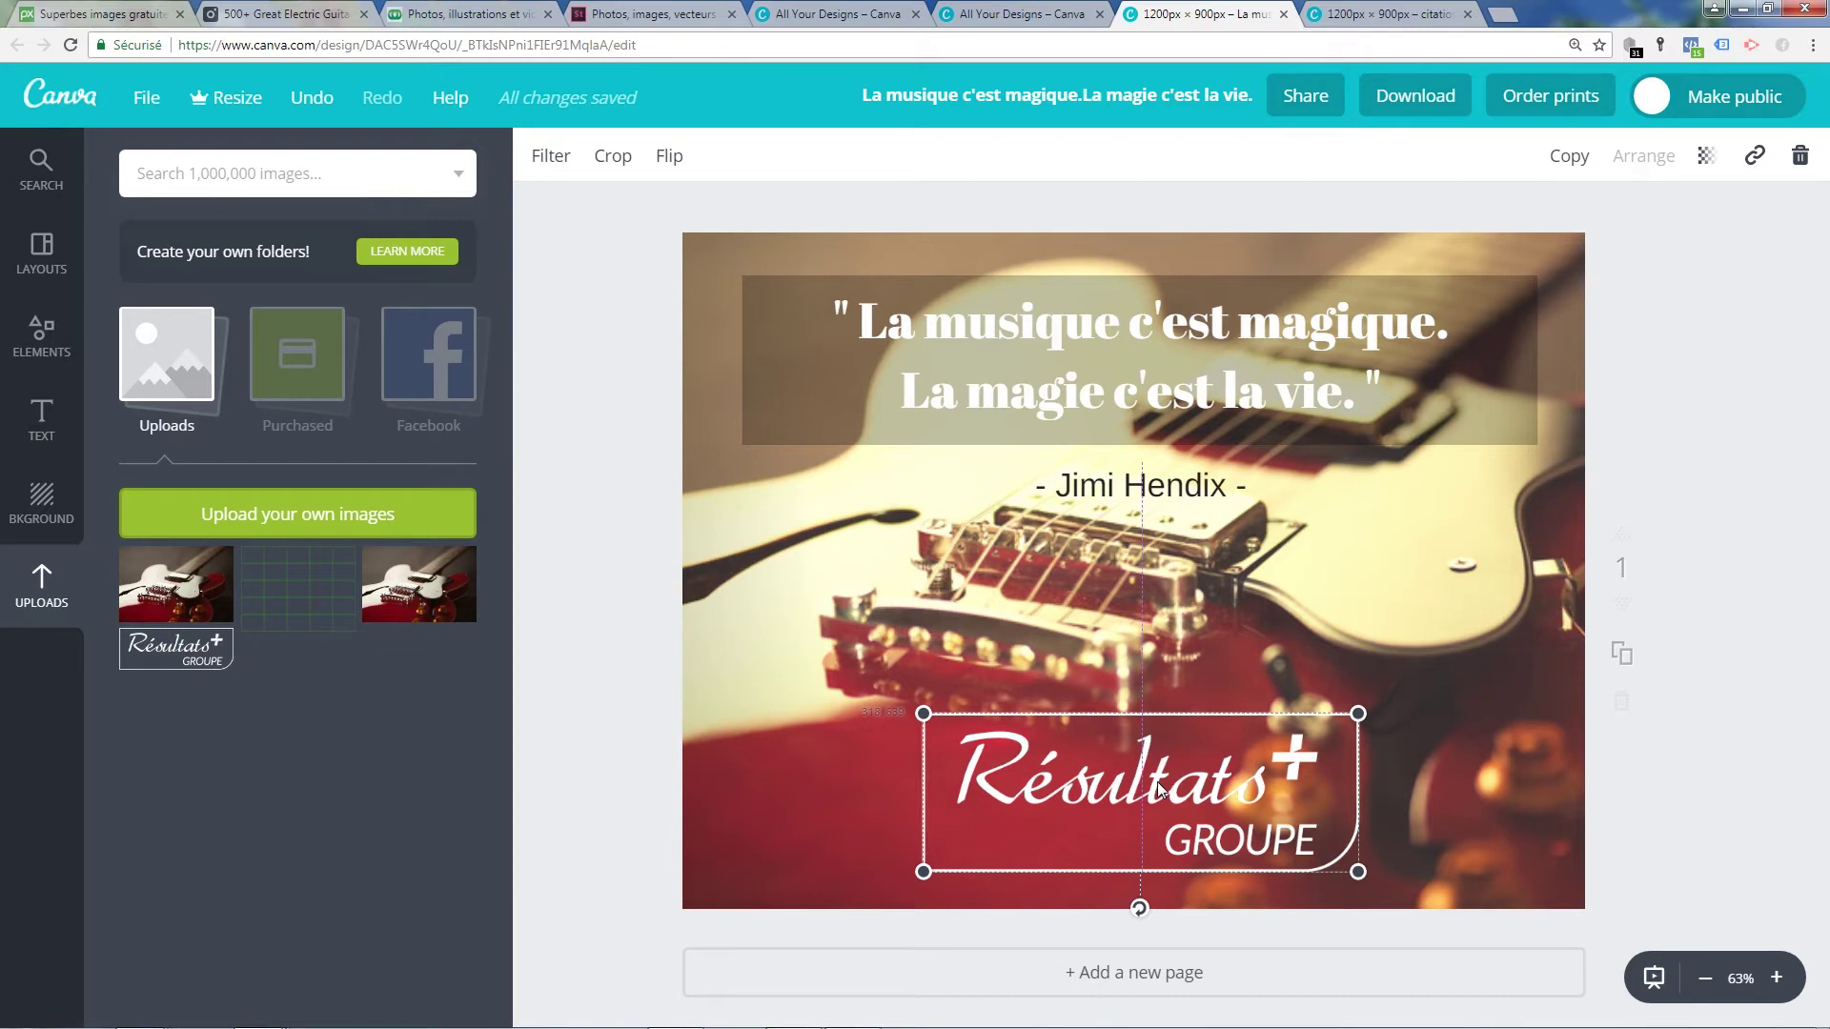
drag(1160, 790, 1160, 790)
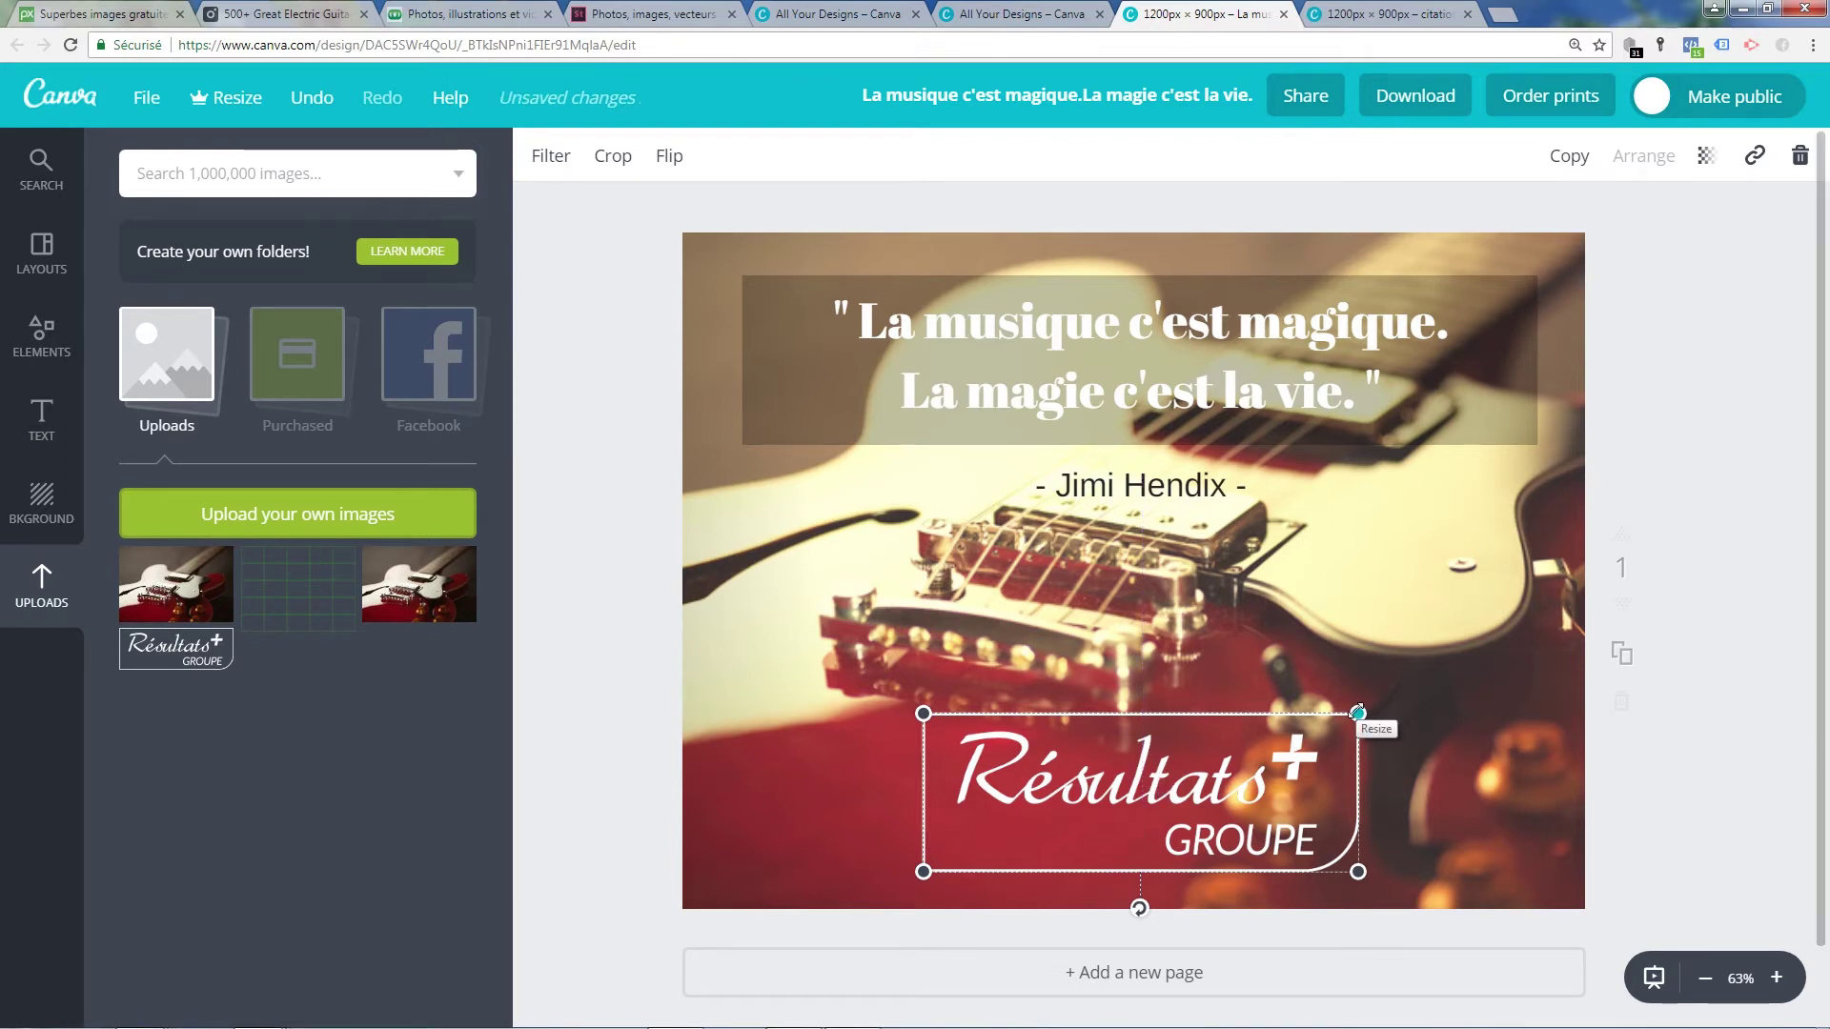
Shrink the Résultats+ Groupe logo to roughly a third of its width and place it near the photo's lower edge, about centered.
drag(1357, 713, 1215, 818)
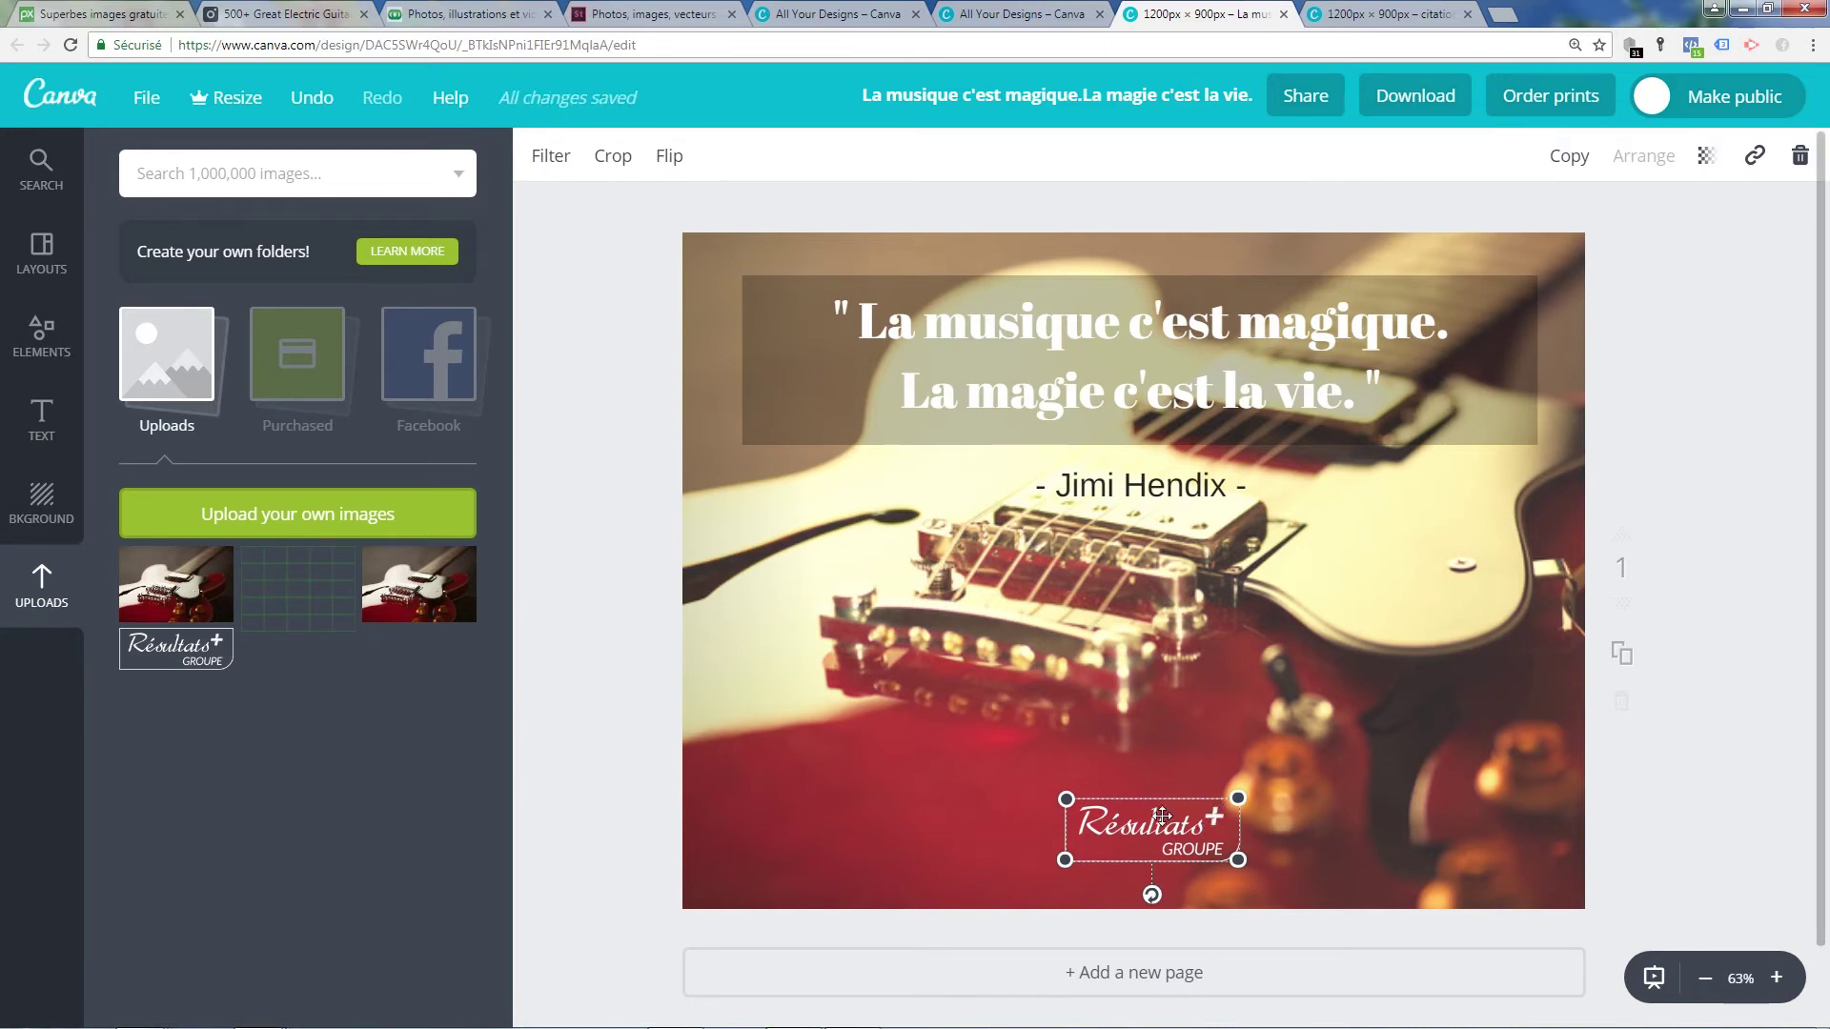
drag(1214, 818, 1218, 835)
drag(1069, 874, 1156, 848)
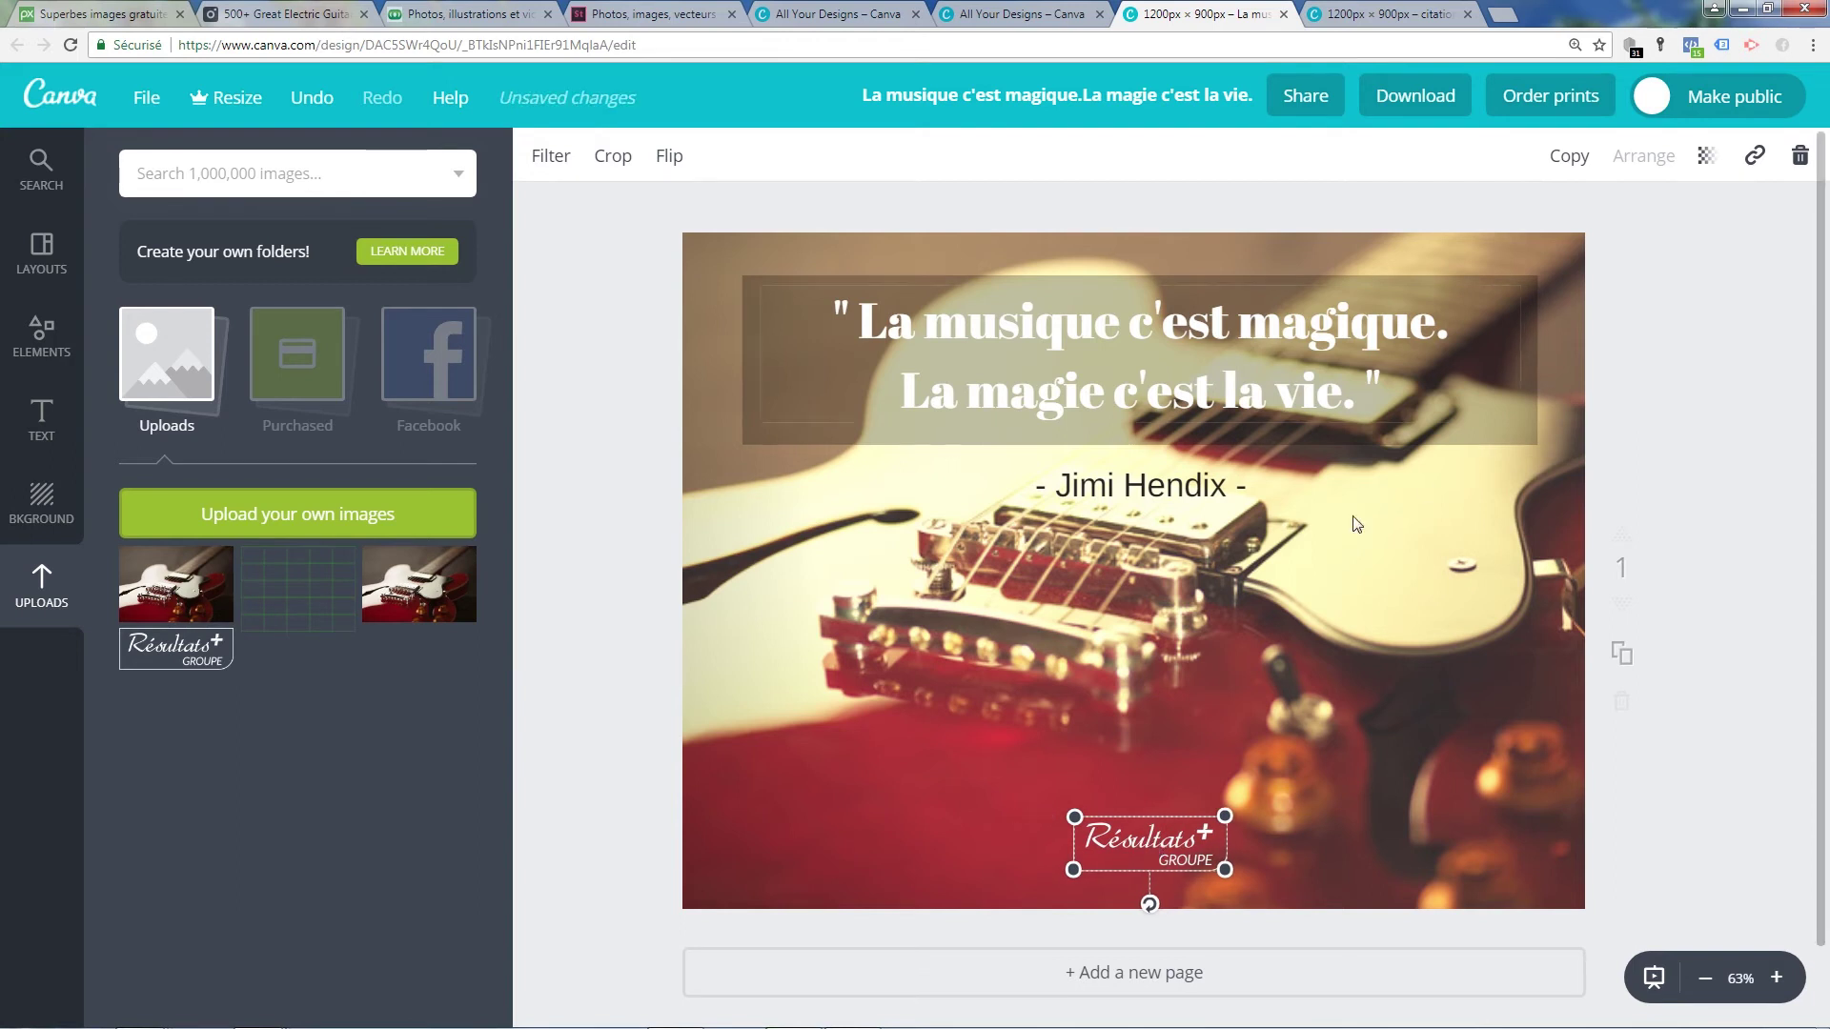
click(1723, 725)
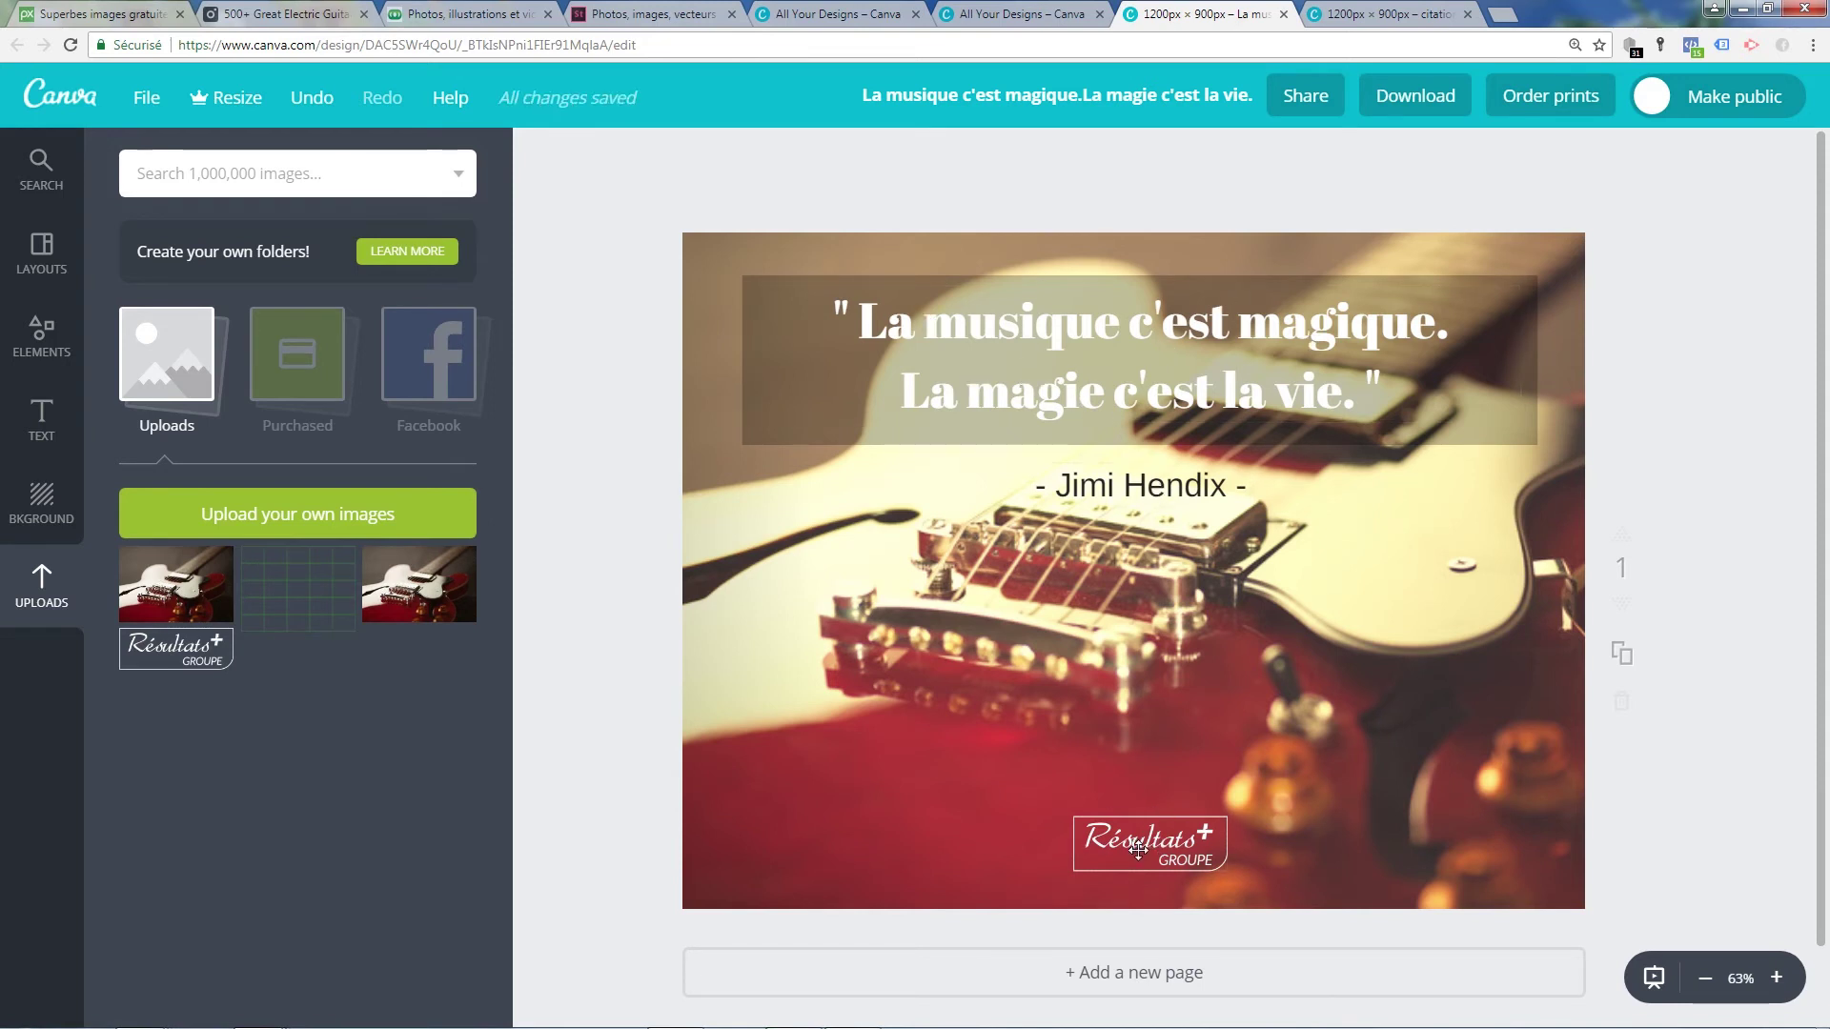
Set the Résultats+ Groupe logo's transparency to 42.
click(1169, 841)
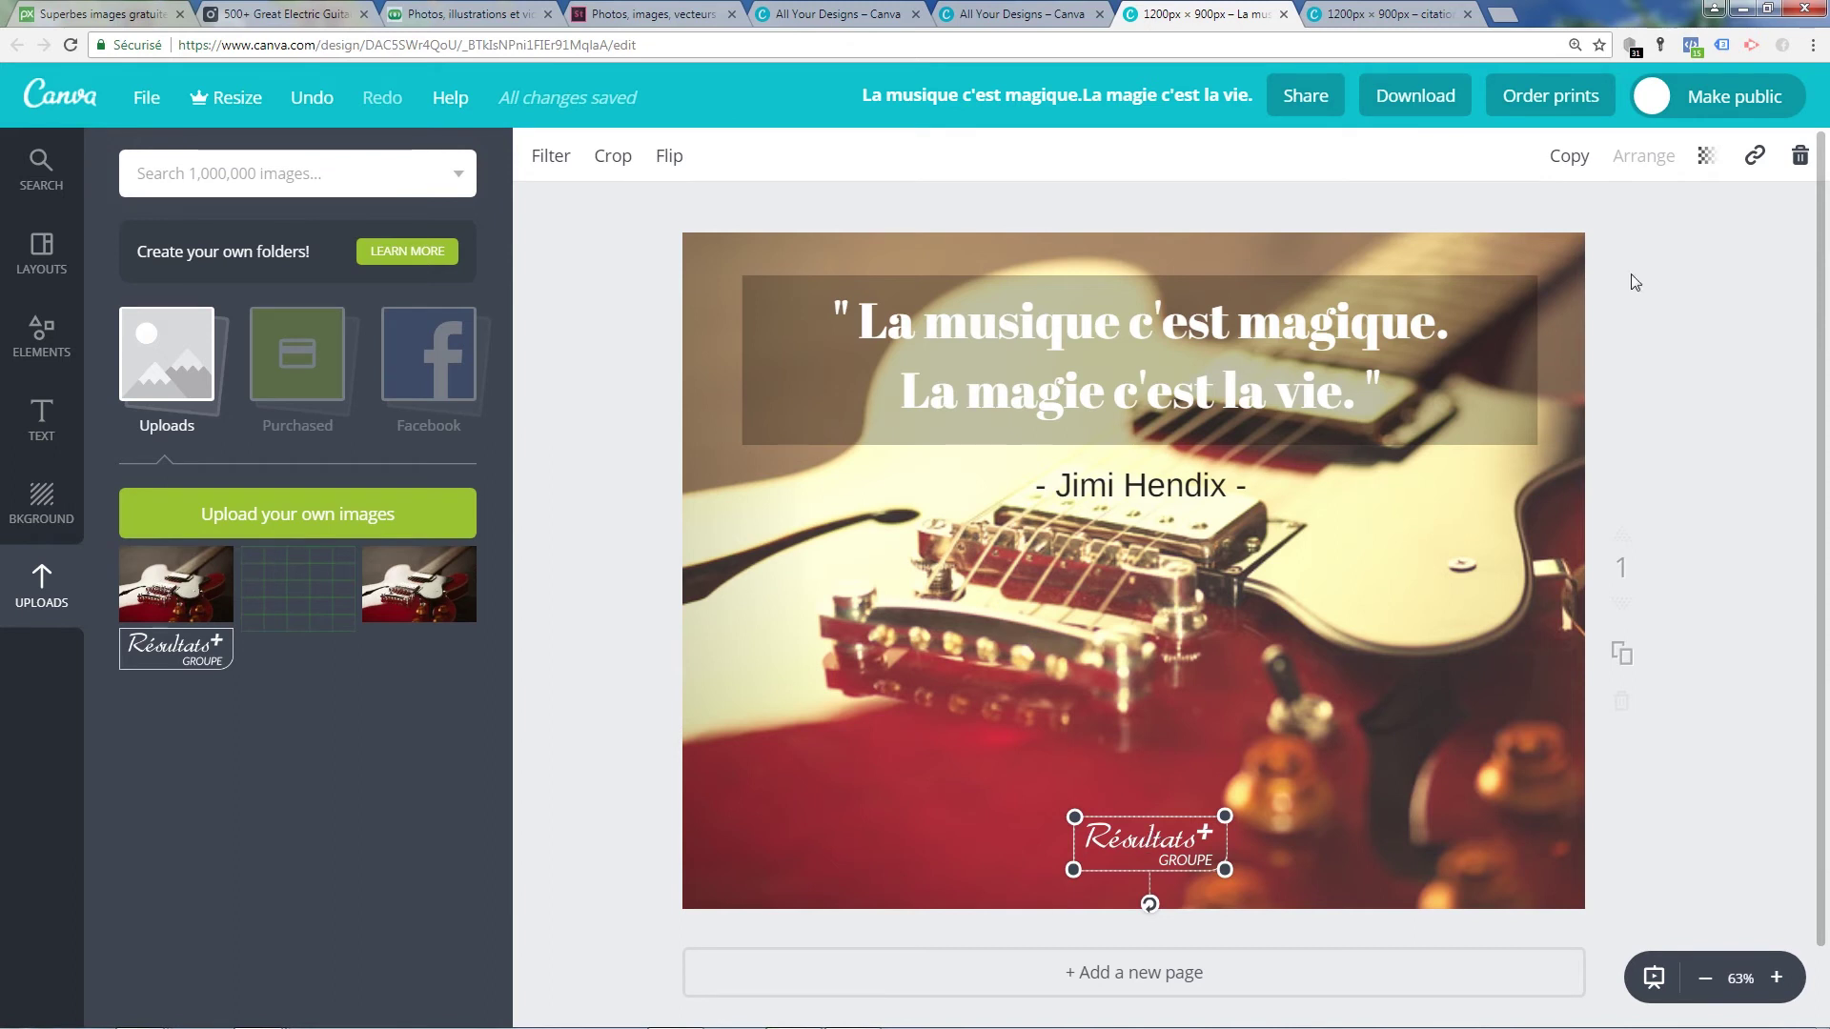
click(1709, 162)
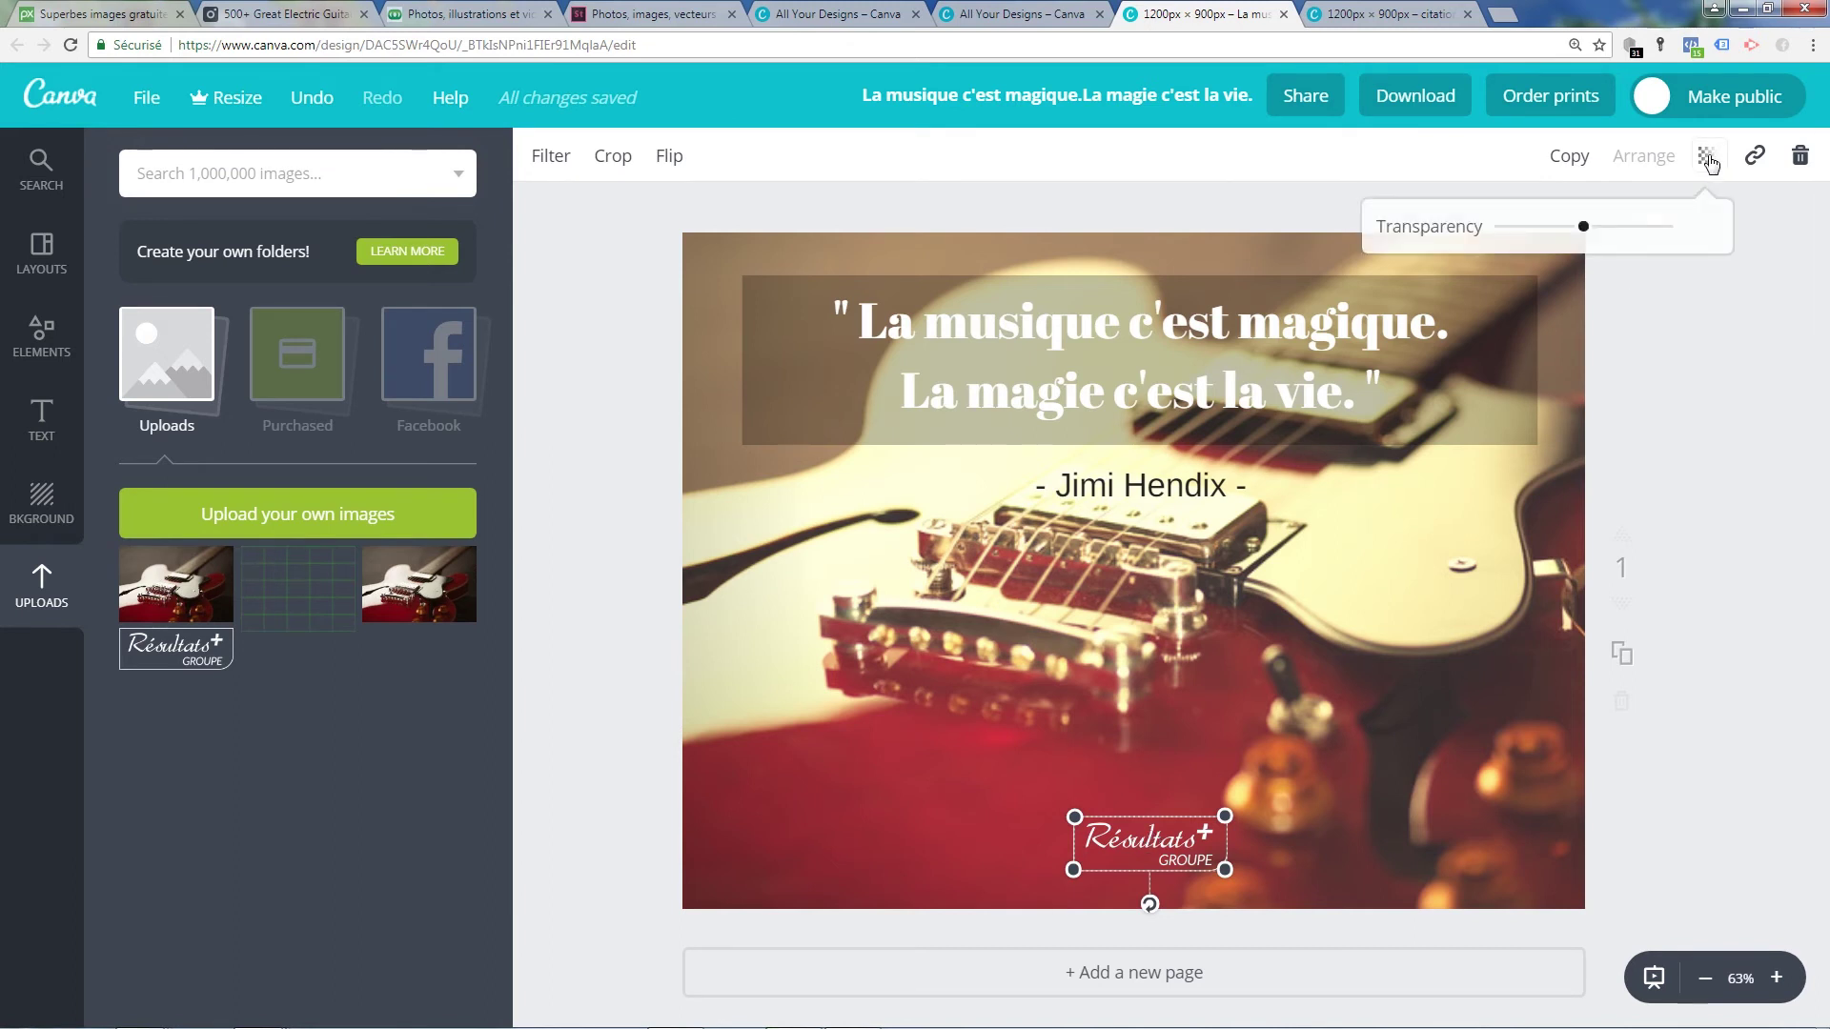
drag(1664, 227, 1574, 236)
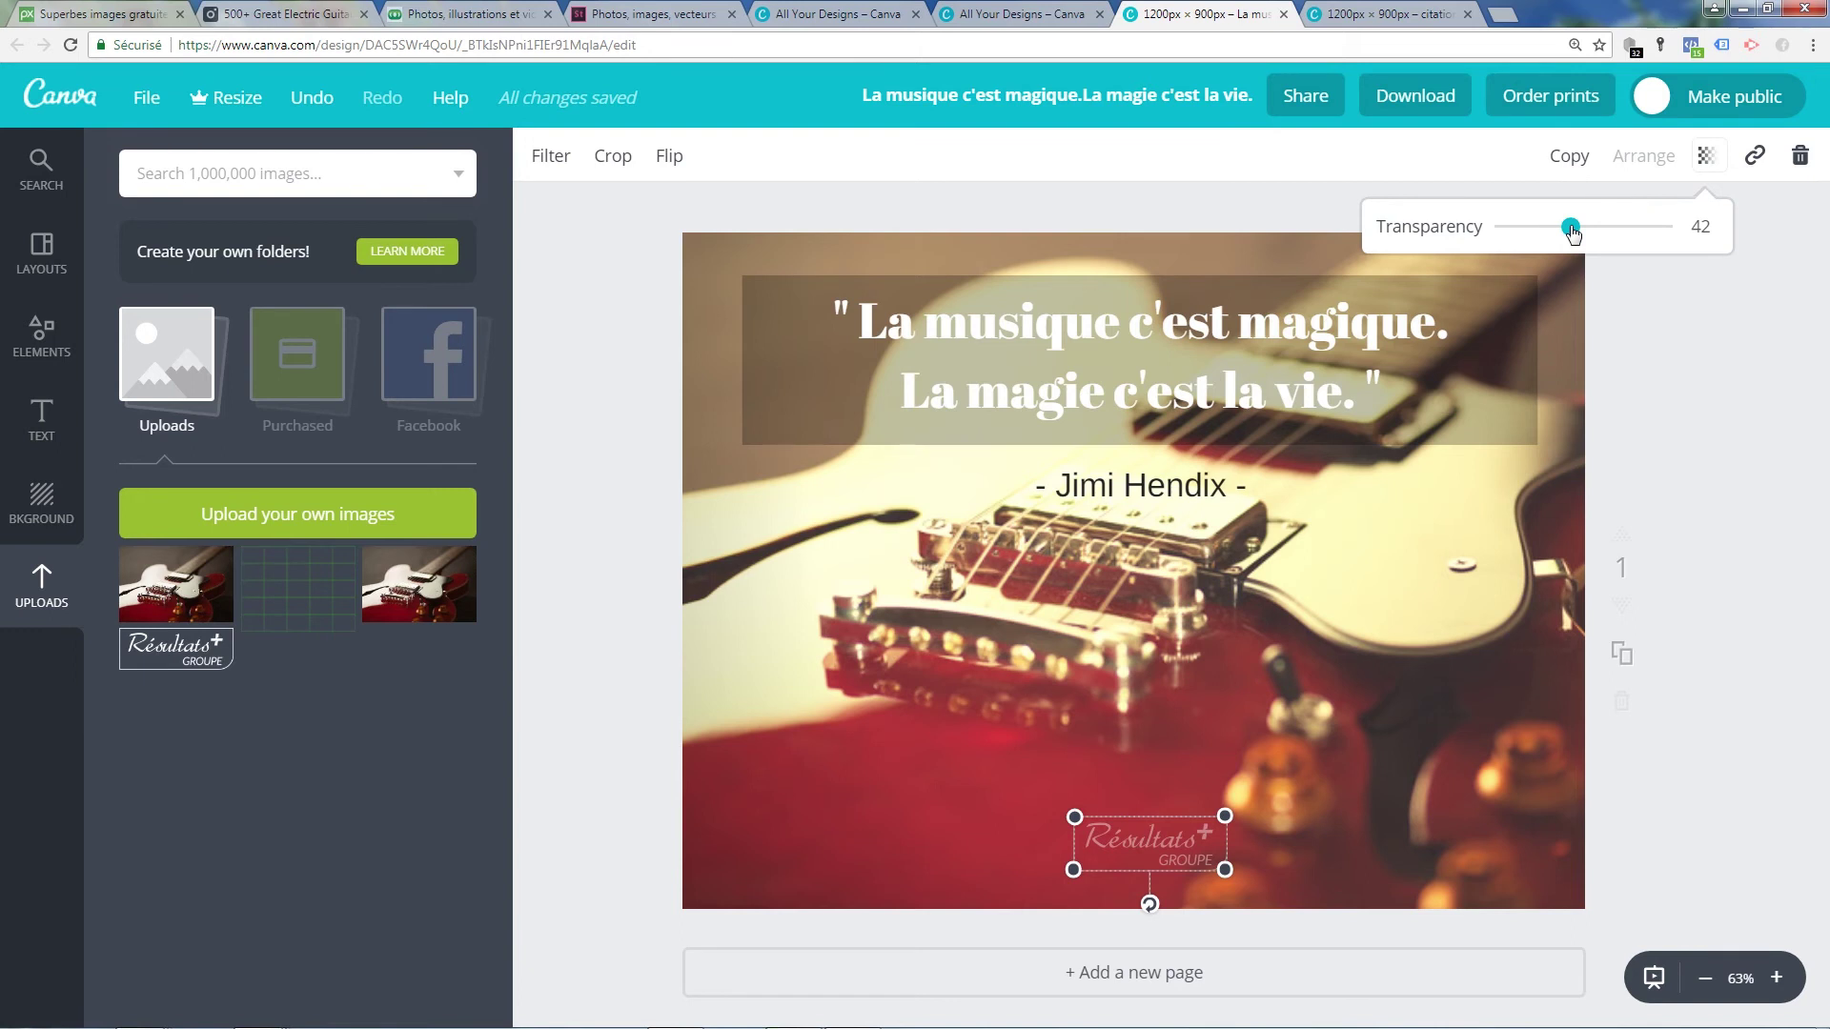
click(1701, 536)
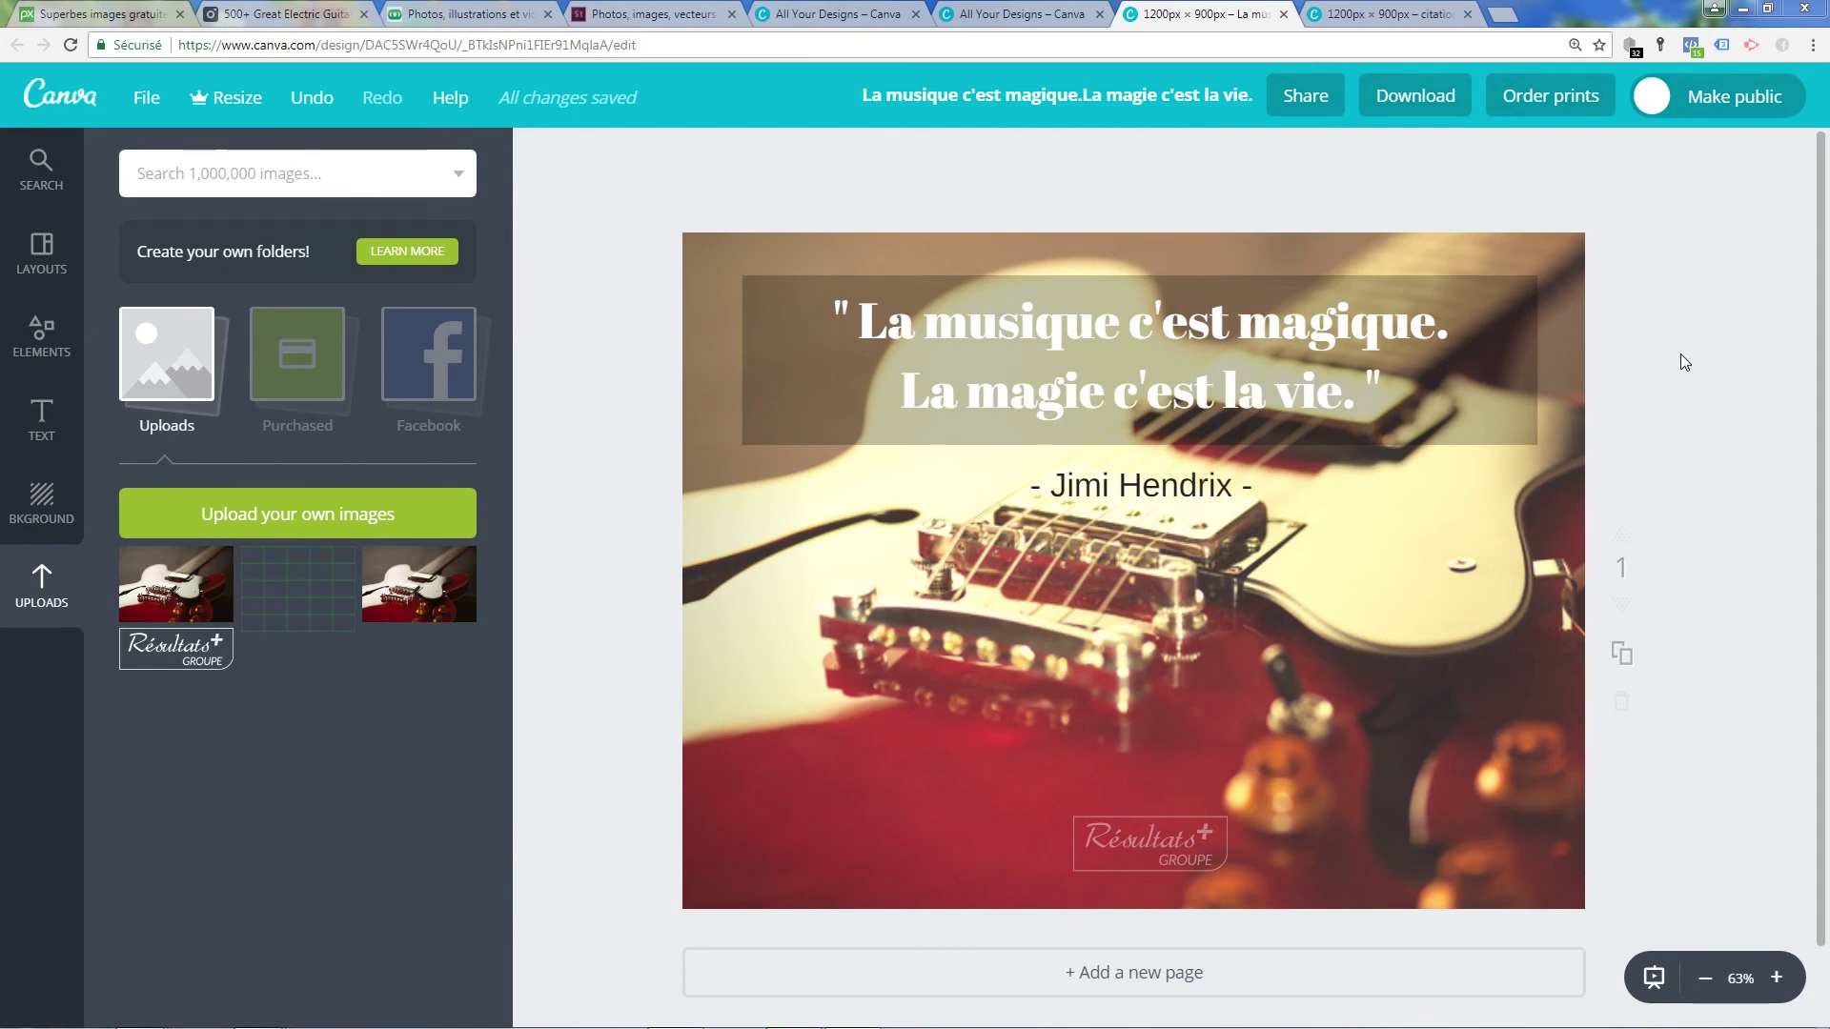
click(1200, 481)
drag(1198, 486, 1208, 485)
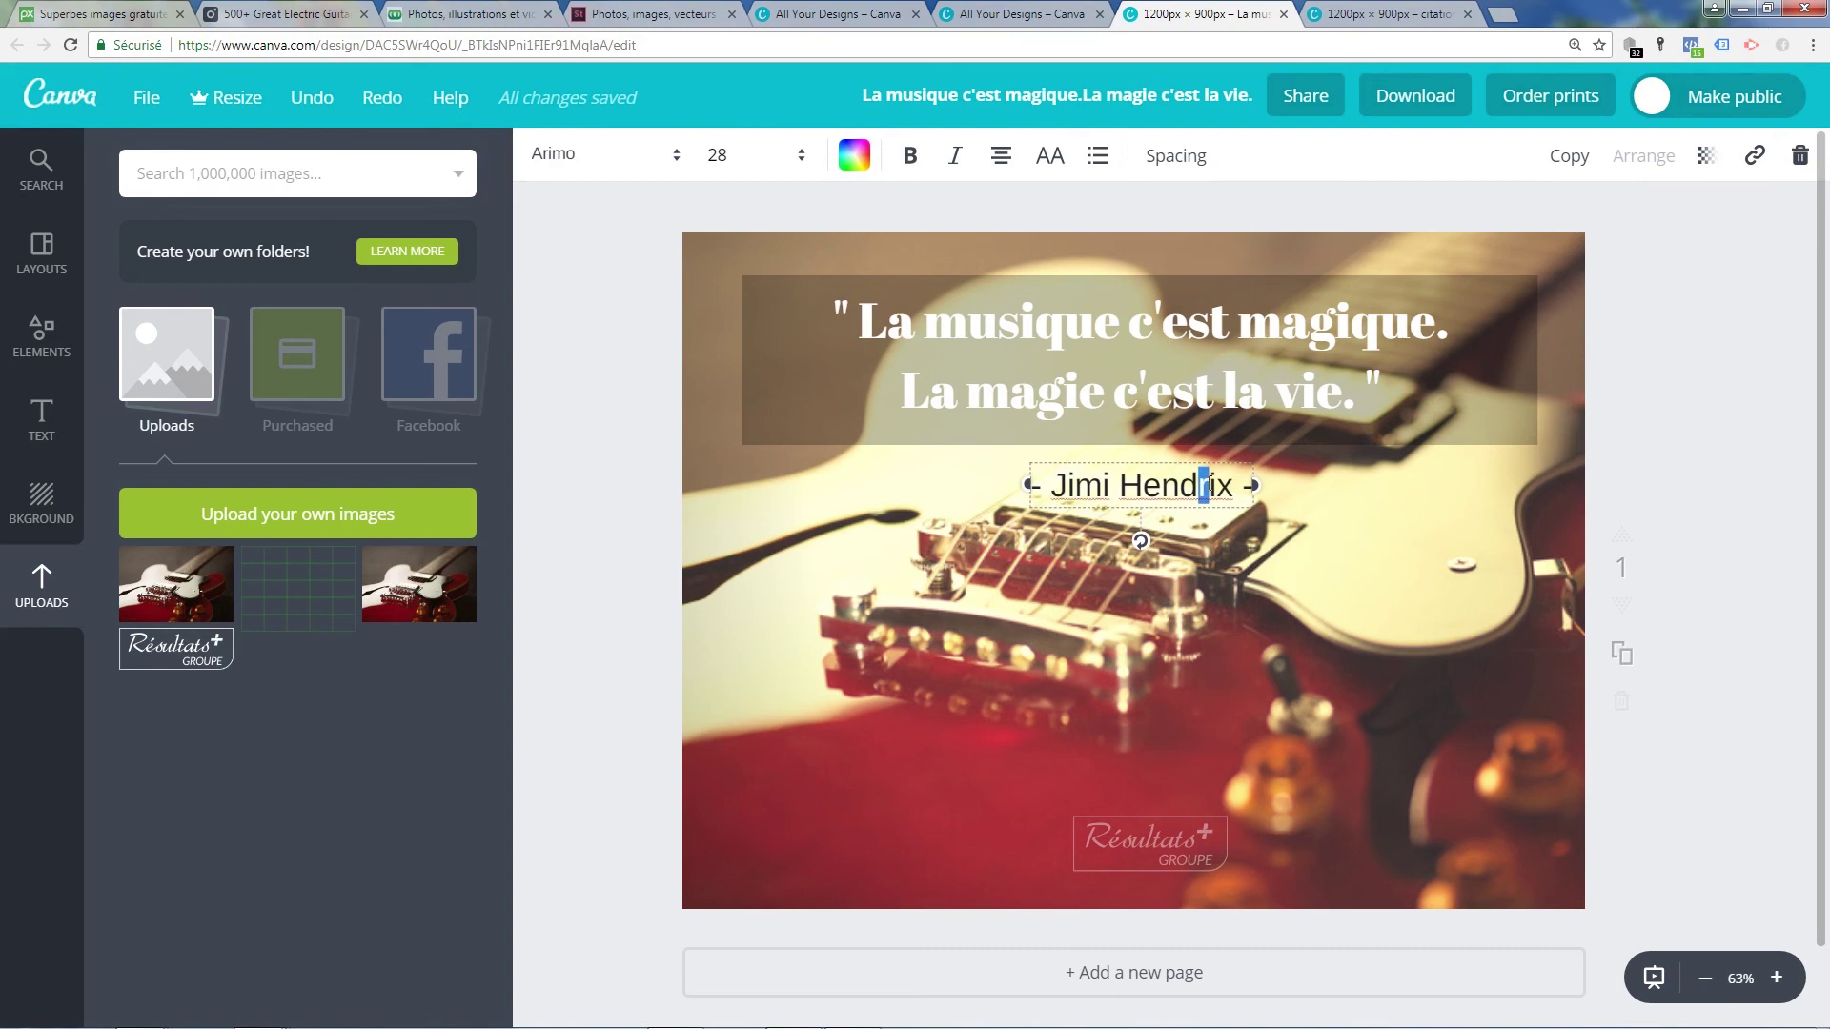
click(1640, 419)
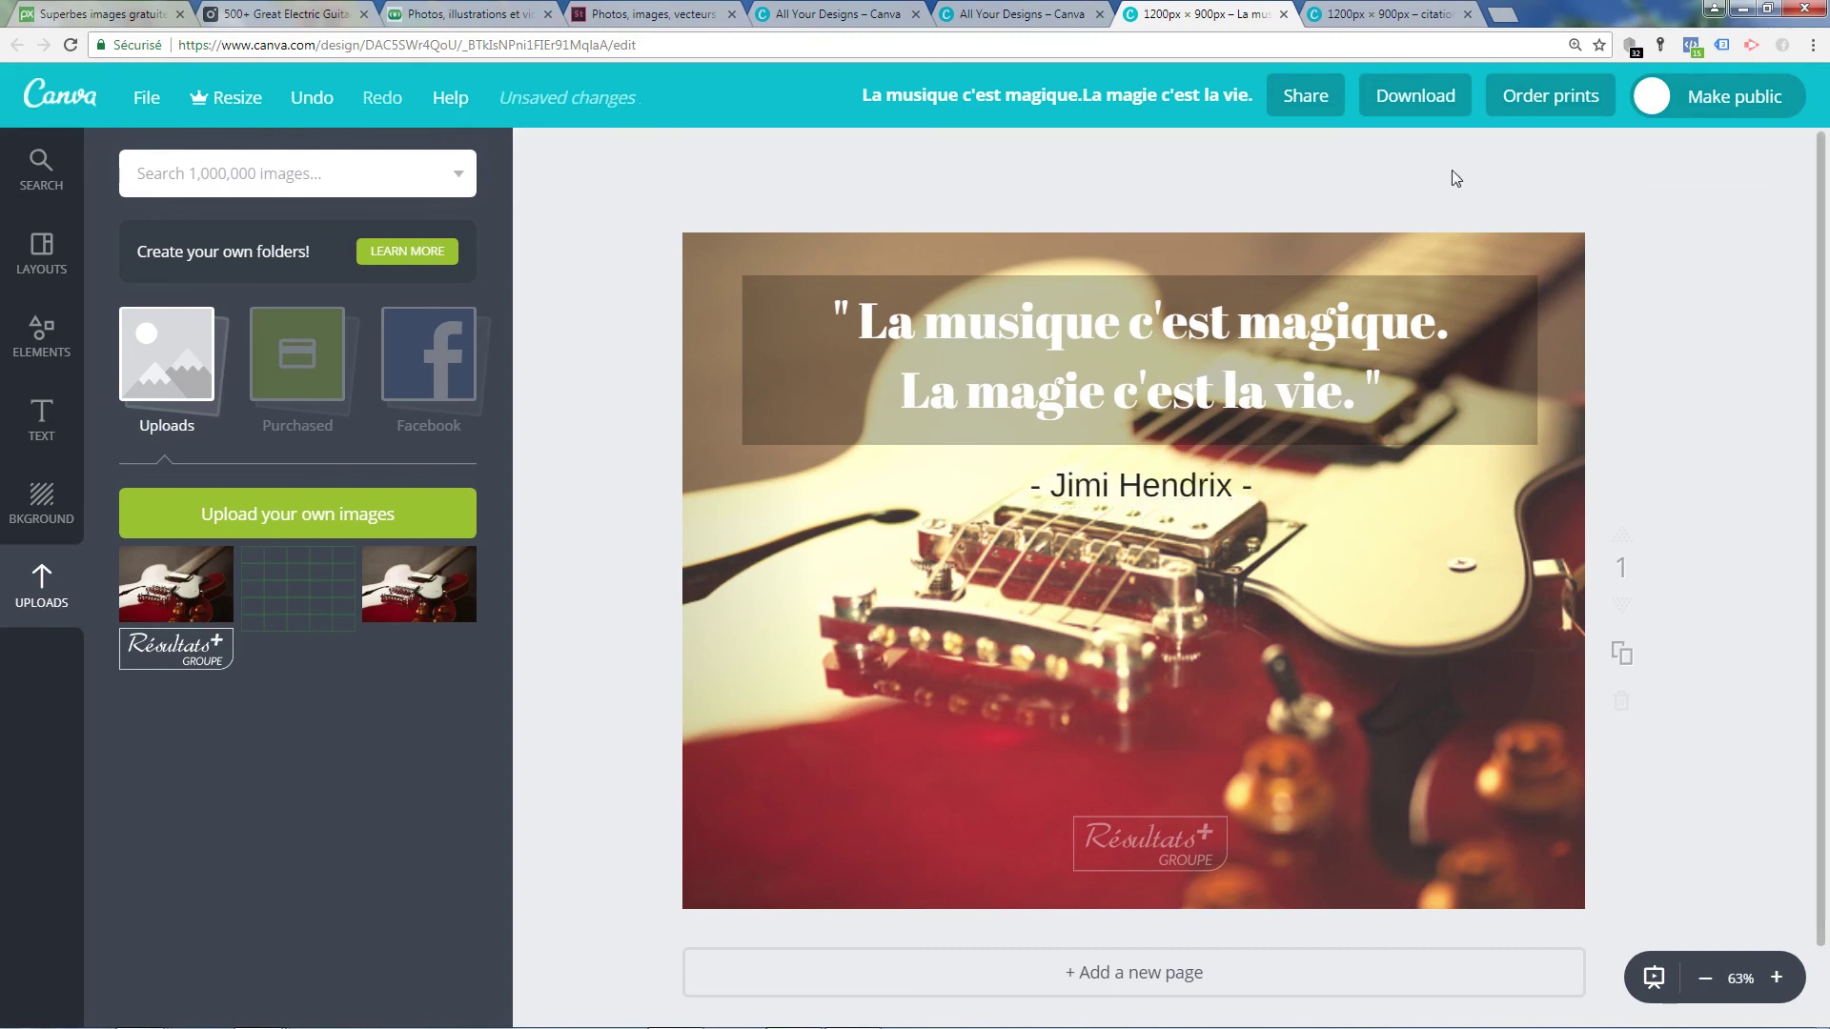